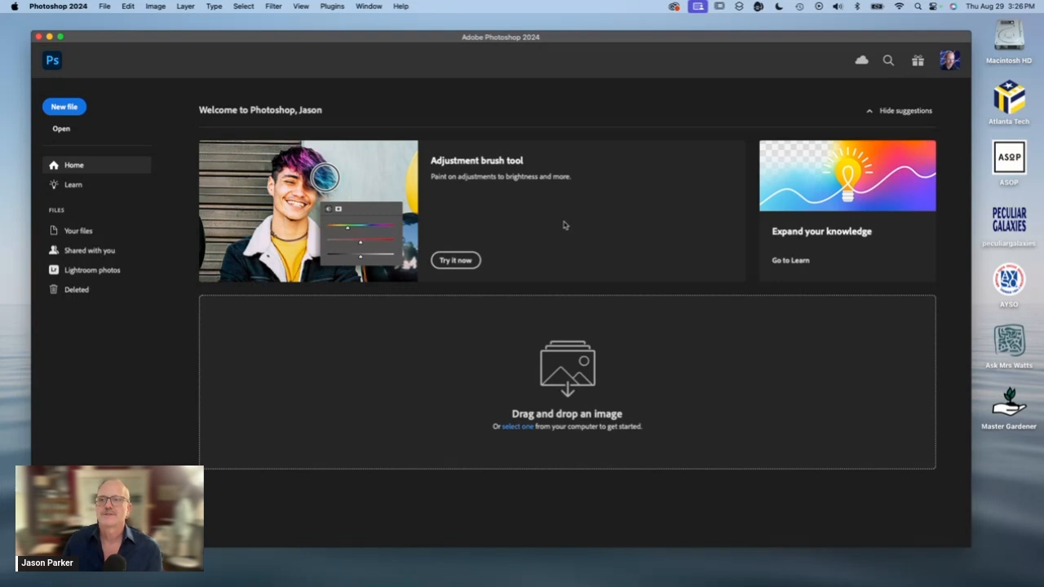
# - Maximize the window and open 03Start.psd from the Lesson03 folder
pyautogui.click(61, 37)
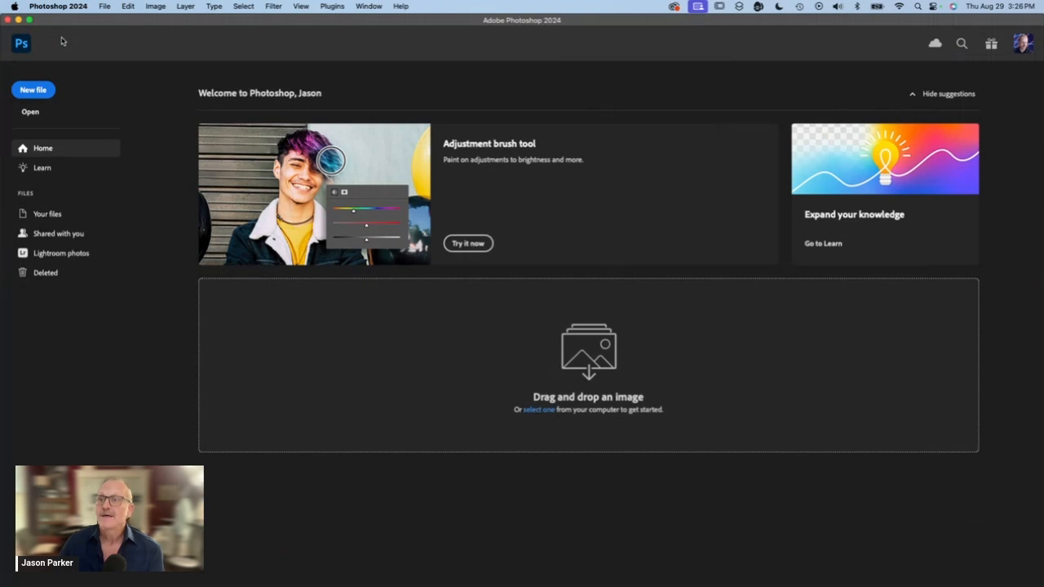
pyautogui.press('super+o')
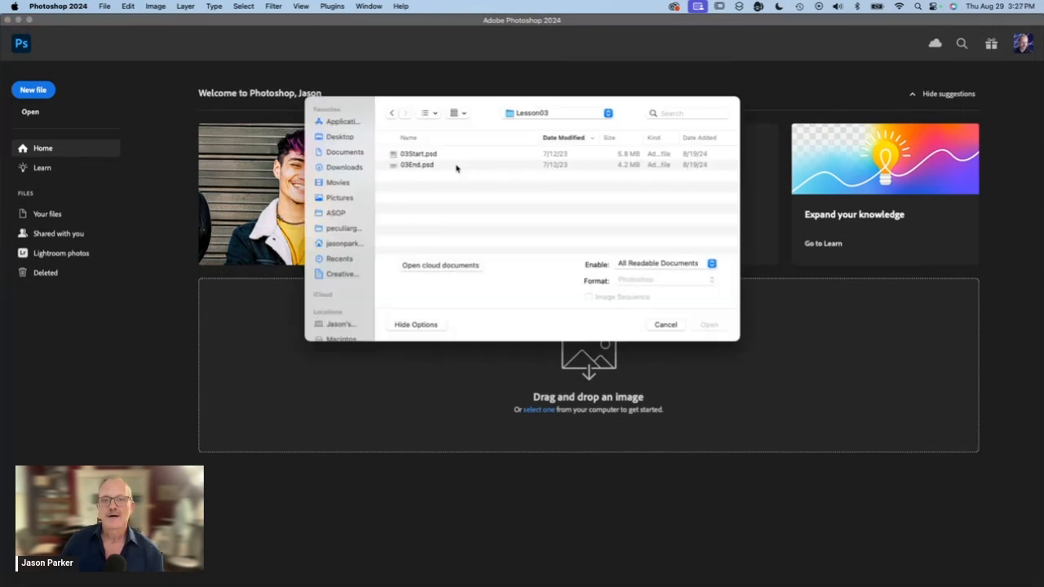
pyautogui.doubleClick(404, 154)
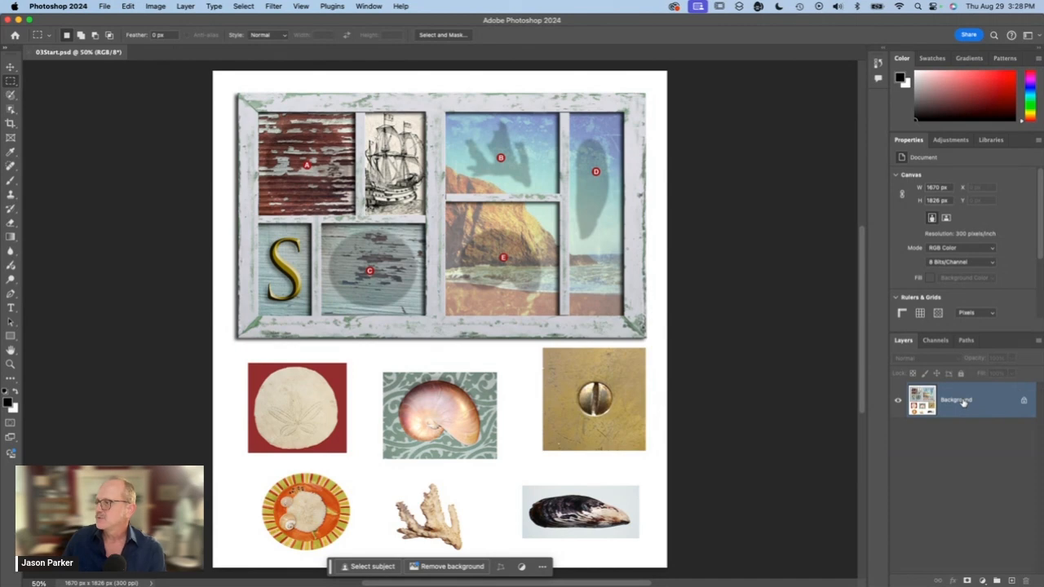
# - Duplicate the Background layer and rename the copy Working
pyautogui.moveTo(964, 401); pyautogui.dragTo(1011, 581)
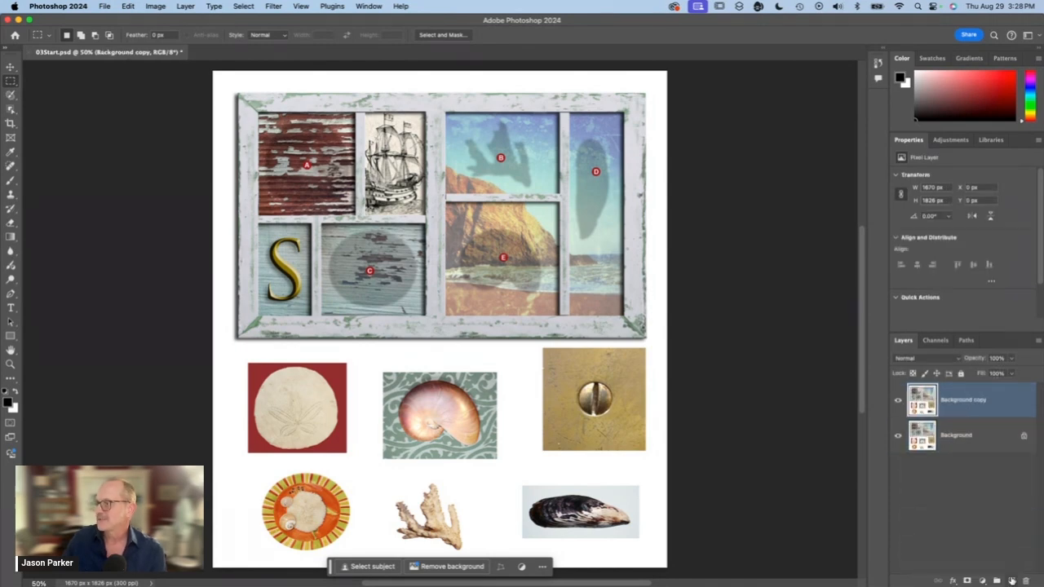
pyautogui.doubleClick(957, 400)
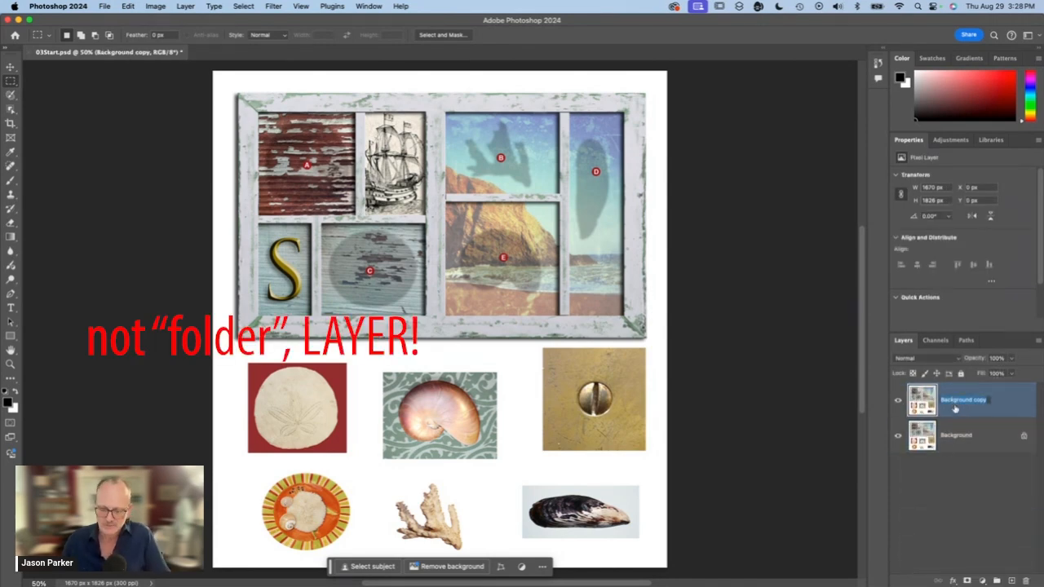
pyautogui.write('Working')
pyautogui.press('Return')
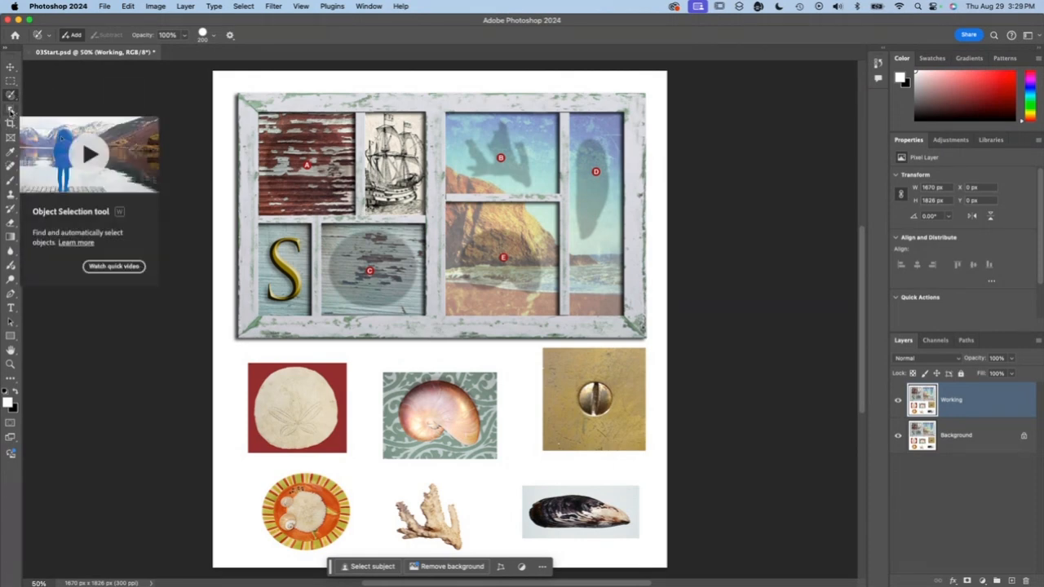
# - Select the red background around the sand dollar with the Magic Wand tool
pyautogui.click(10, 109)
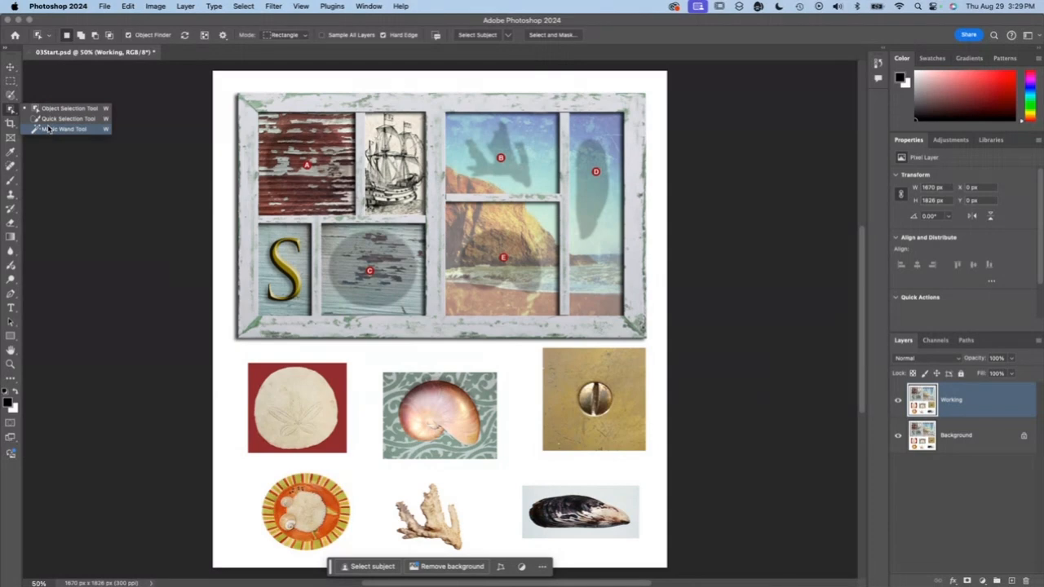
pyautogui.click(105, 132)
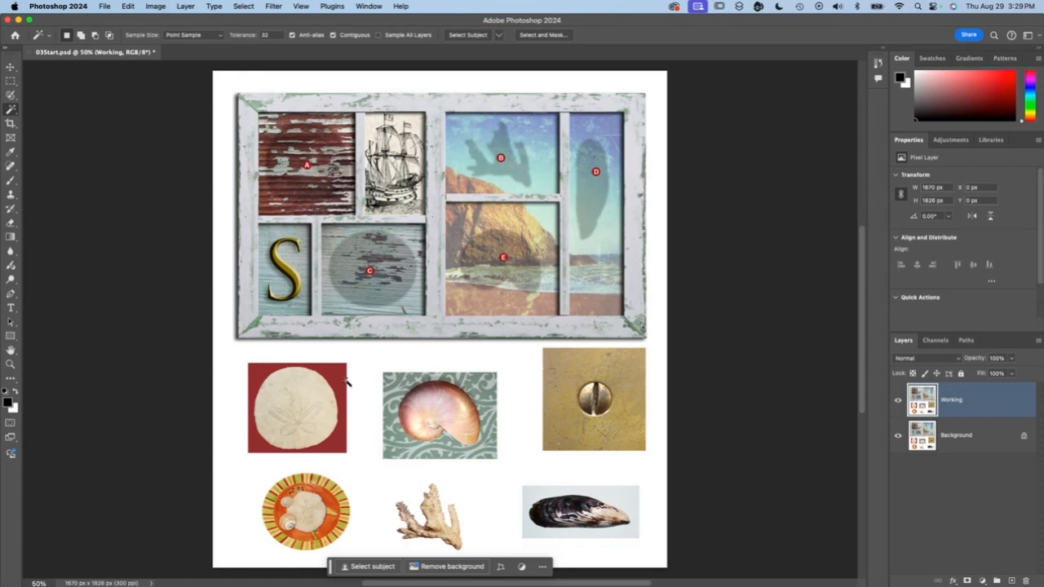
pyautogui.click(334, 447)
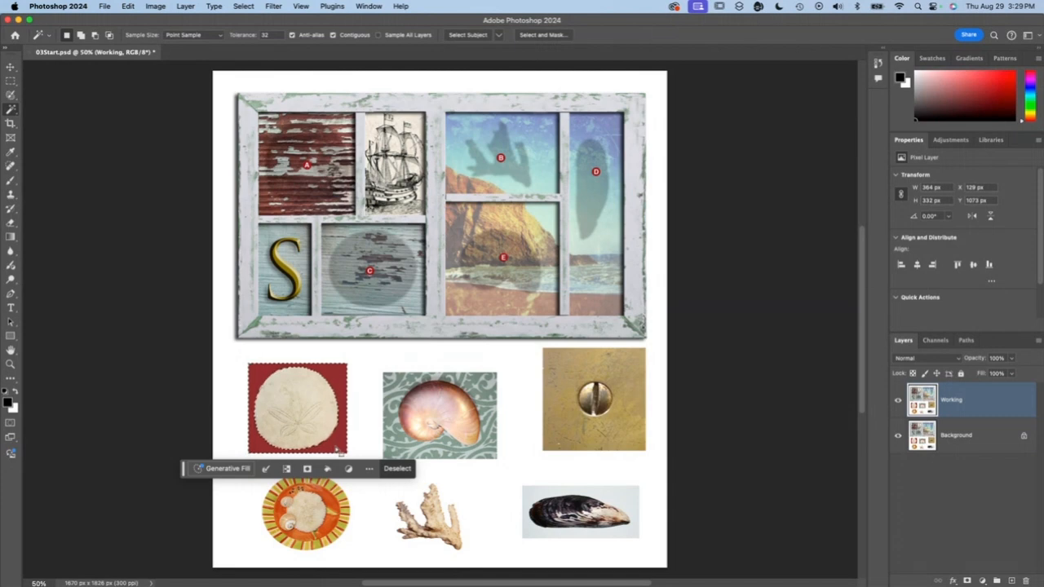
# - Set the Magic Wand tolerance to 2, clear the selection and reselect the red background around the sand dollar
pyautogui.click(266, 35)
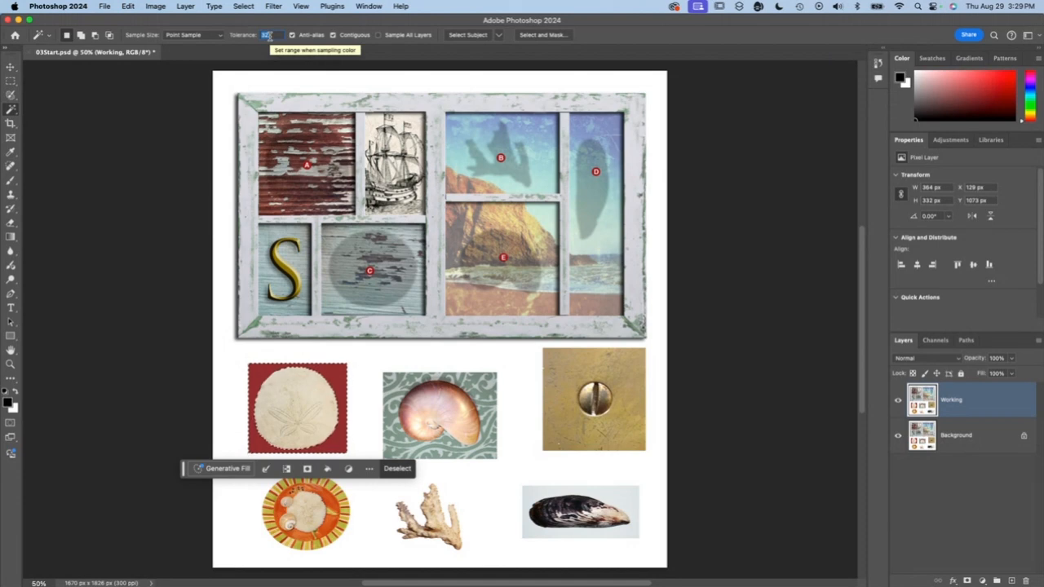
pyautogui.write('2')
pyautogui.press('Return')
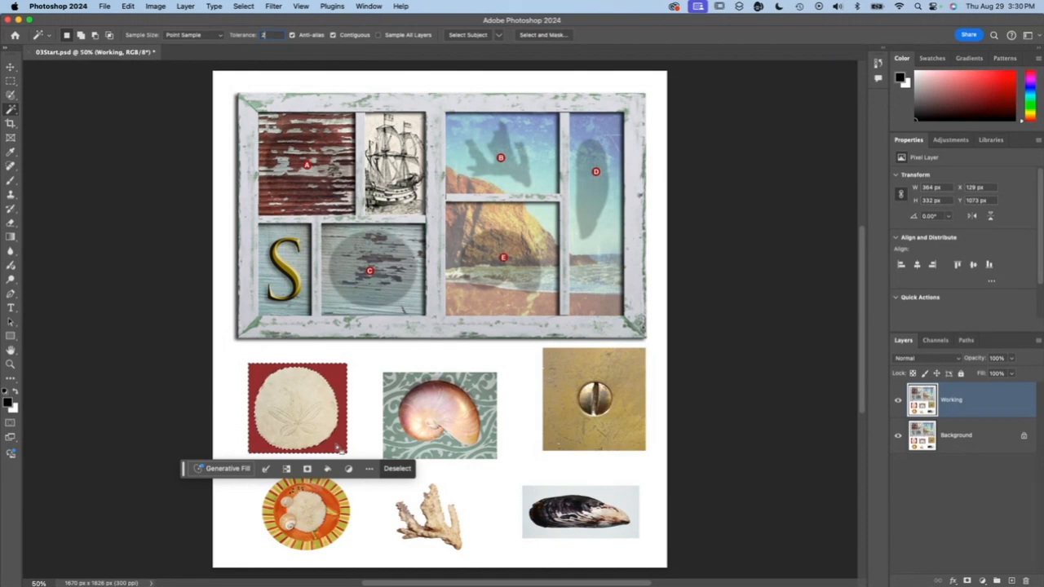
pyautogui.press('super+d')
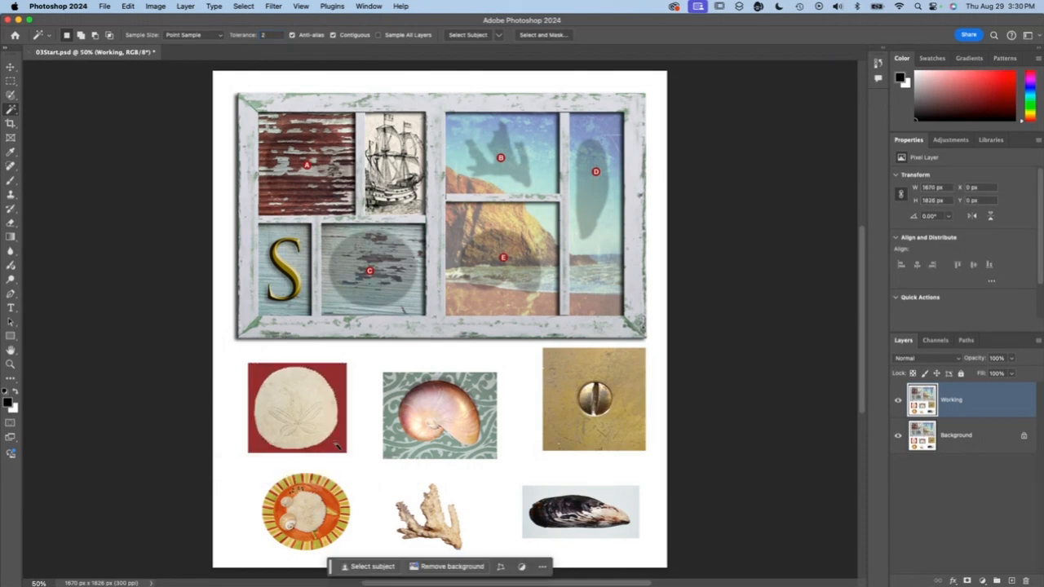
pyautogui.click(336, 445)
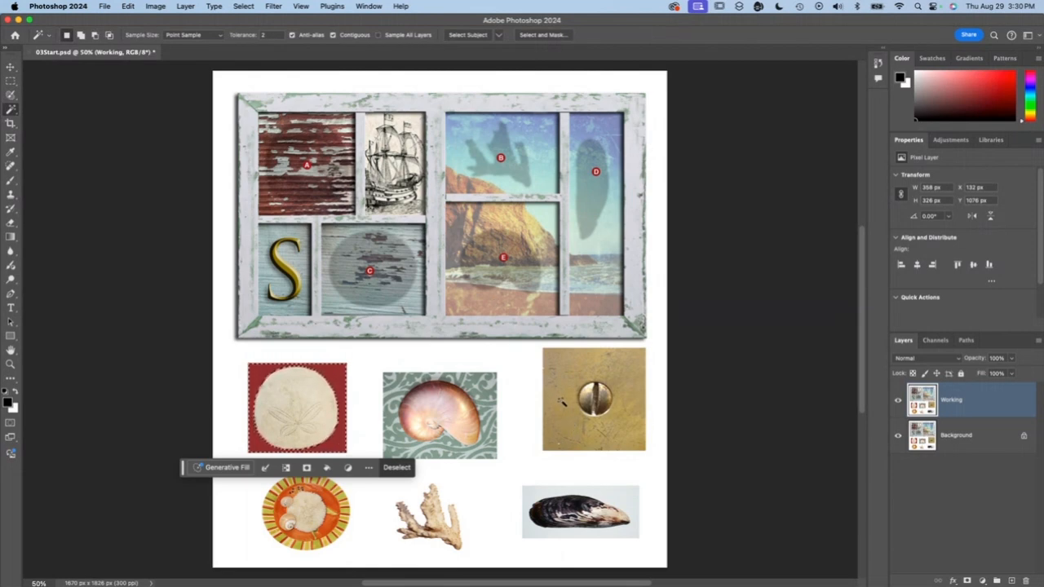
# - Sample the brass plate around the screw in two spots, and once more with the Magic Wand tolerance set to 32
pyautogui.click(563, 403)
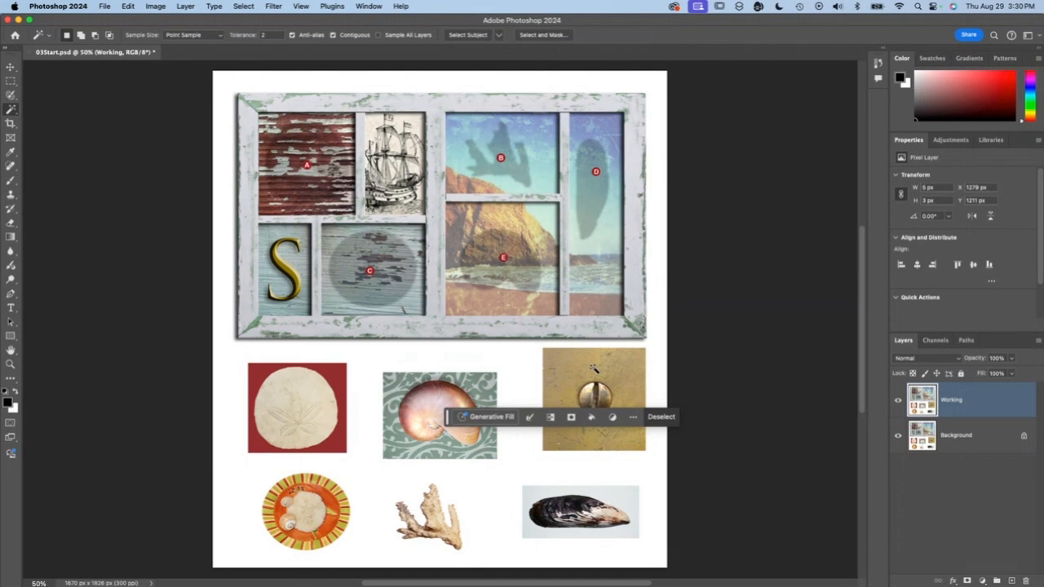
pyautogui.click(622, 438)
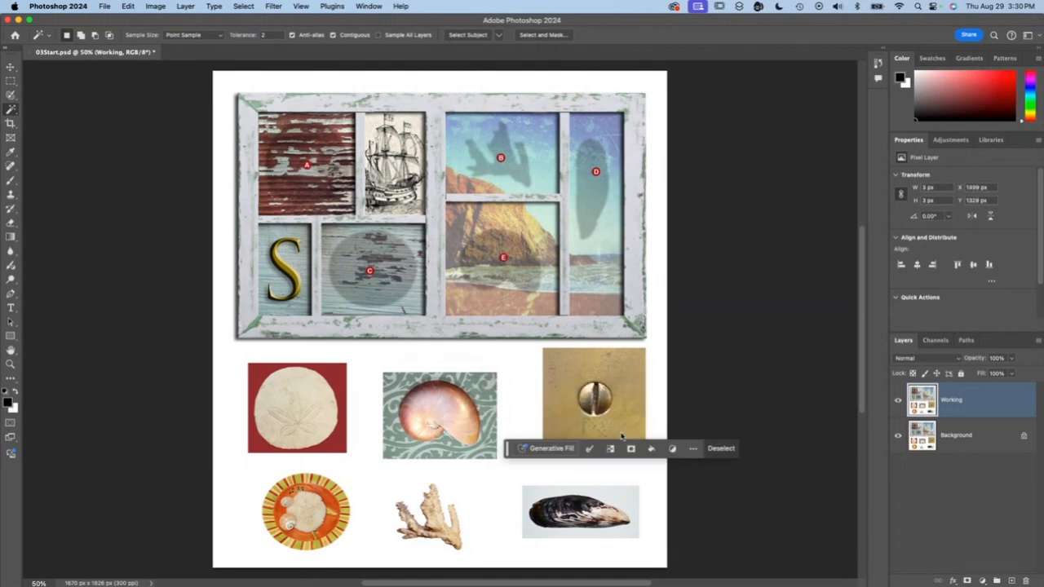
pyautogui.click(269, 35)
pyautogui.write('32')
pyautogui.click(570, 380)
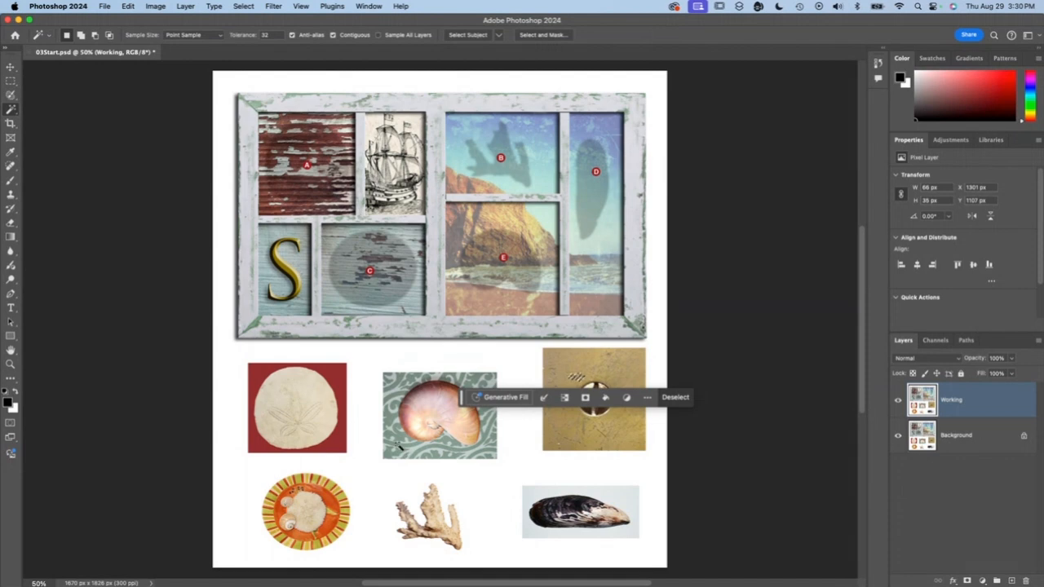
# - Try the Magic Wand on the red background and on the sand dollar itself, and clear the selection
pyautogui.click(335, 380)
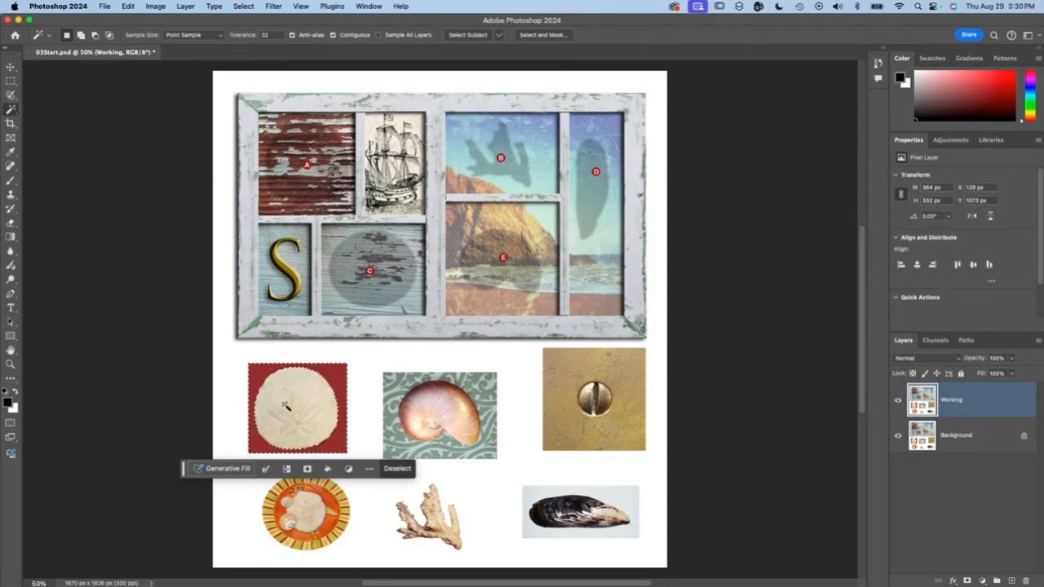
pyautogui.click(286, 408)
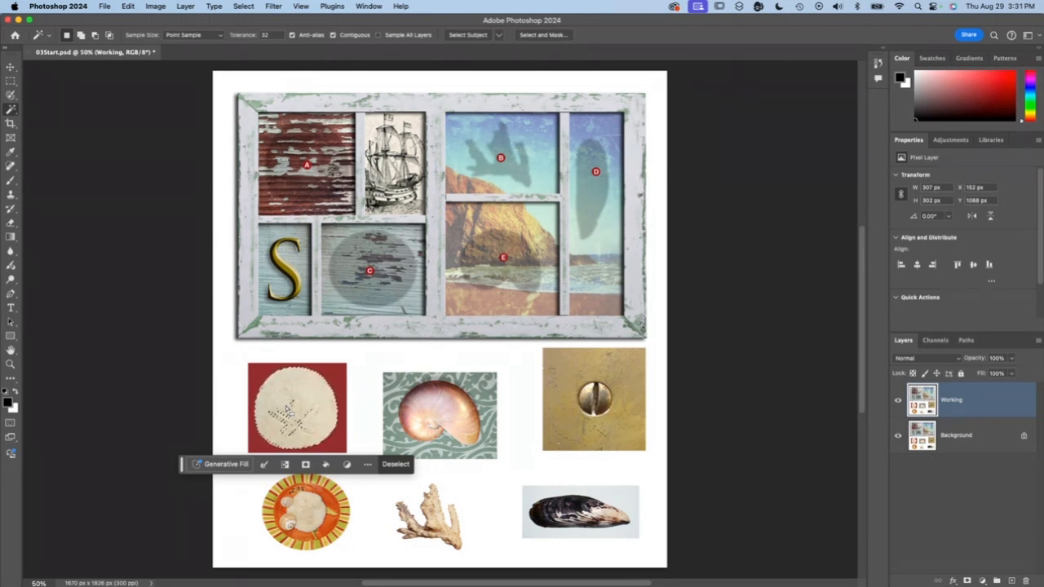
pyautogui.press('super+d')
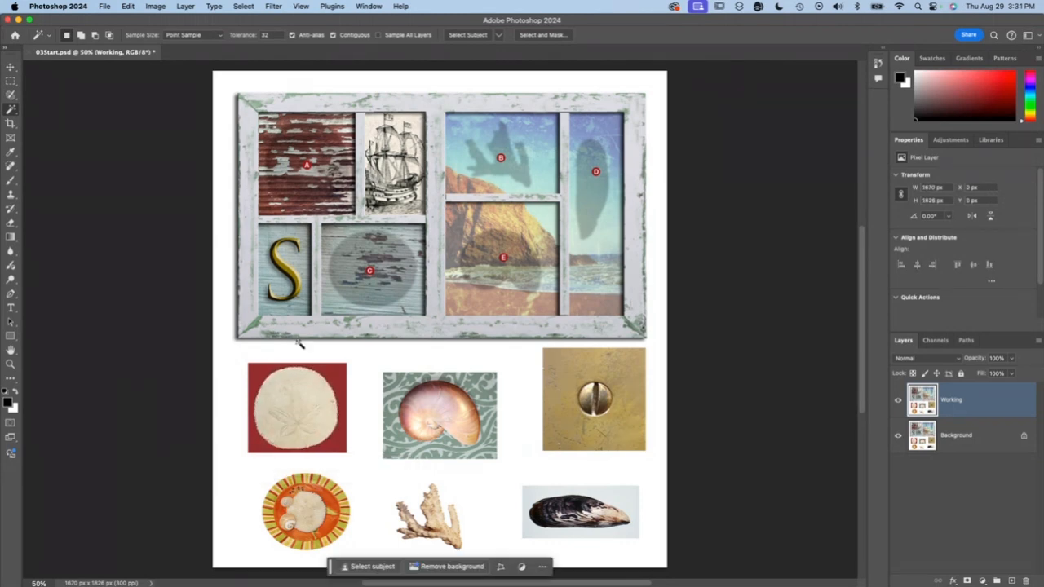
# - Switch to the Quick Selection tool and select the sand dollar on the red background
pyautogui.click(12, 110)
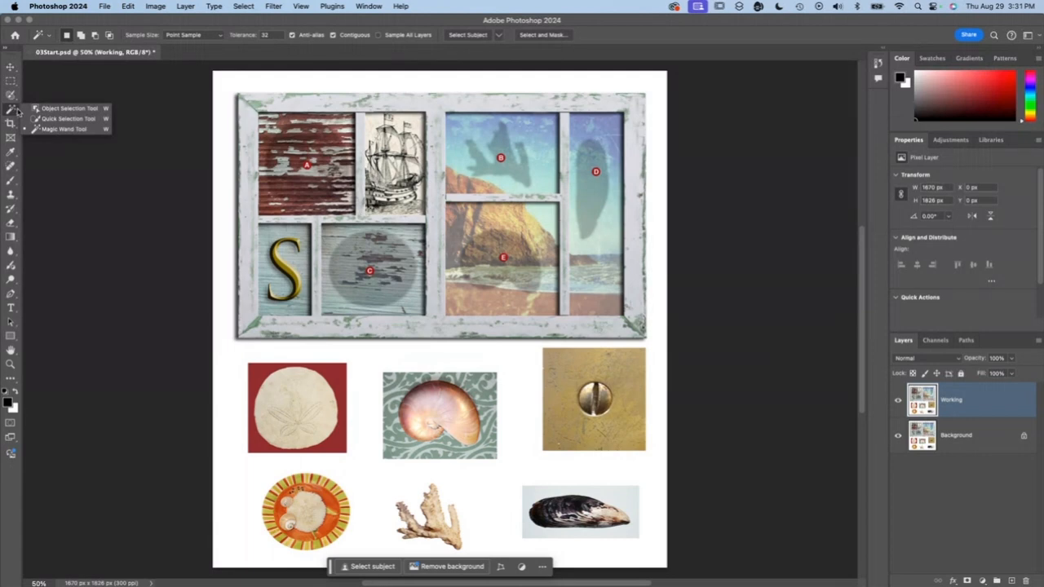
pyautogui.click(87, 119)
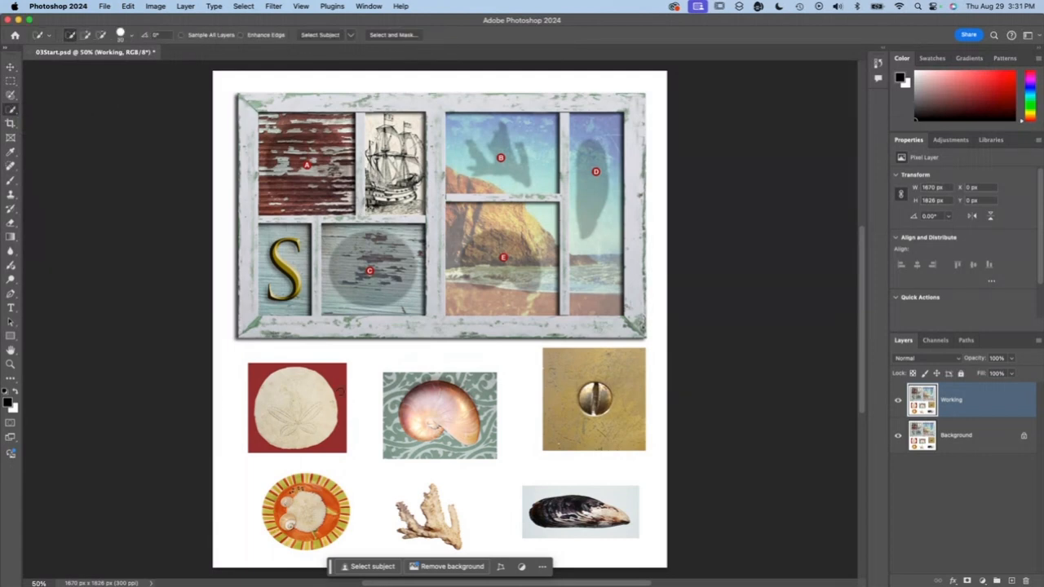
pyautogui.click(296, 422)
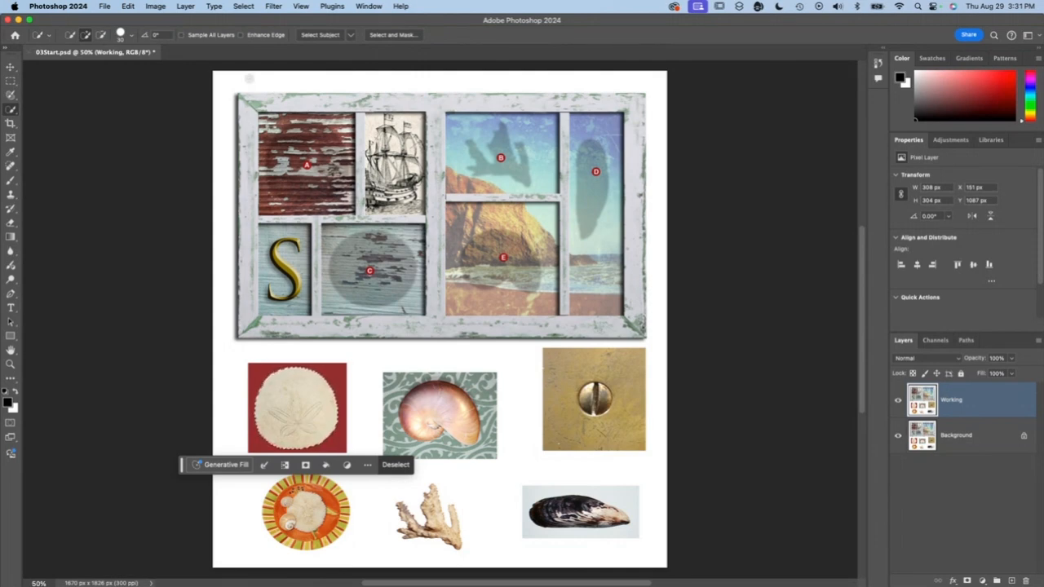
# - Enable Enhance Edge, clear the selection and select the sand dollar again
pyautogui.click(241, 37)
pyautogui.press('super+d')
pyautogui.click(288, 413)
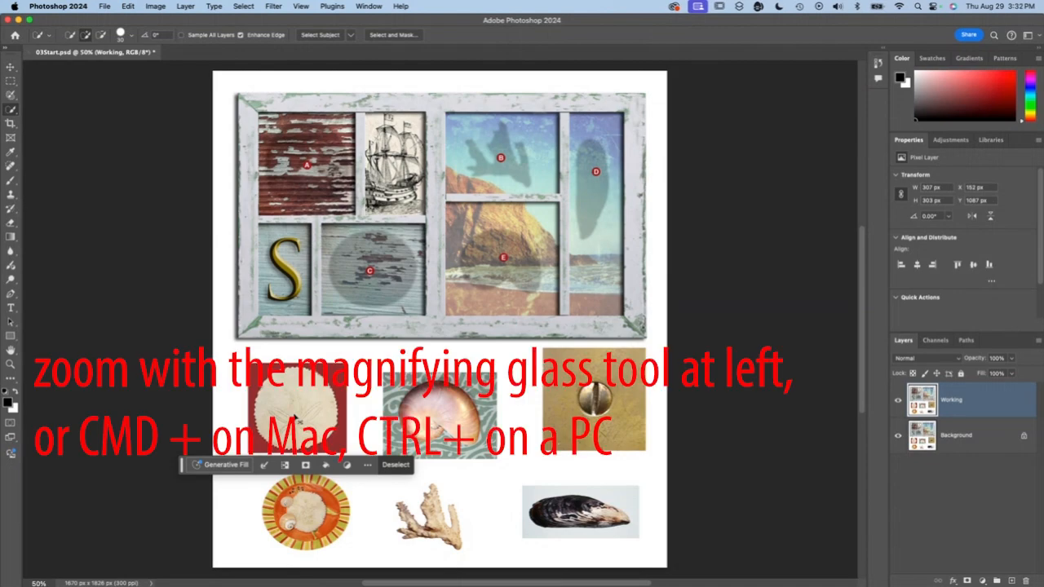
# - Clear the selection and reselect the sand dollar with Enhance Edge turned off
pyautogui.press('super+equal')
pyautogui.press('super+equal')
pyautogui.press('super+equal')
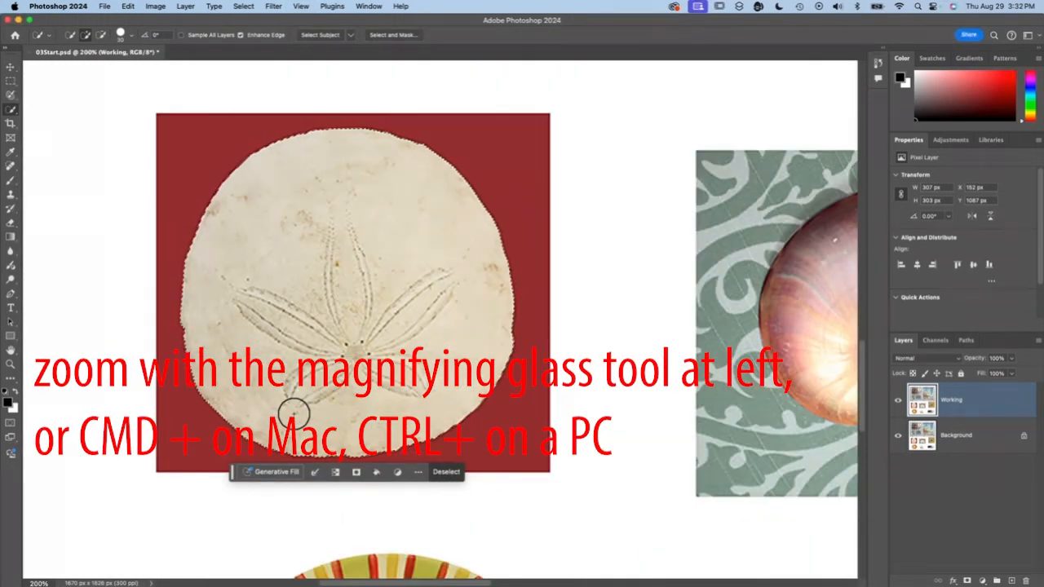
pyautogui.press('super+d')
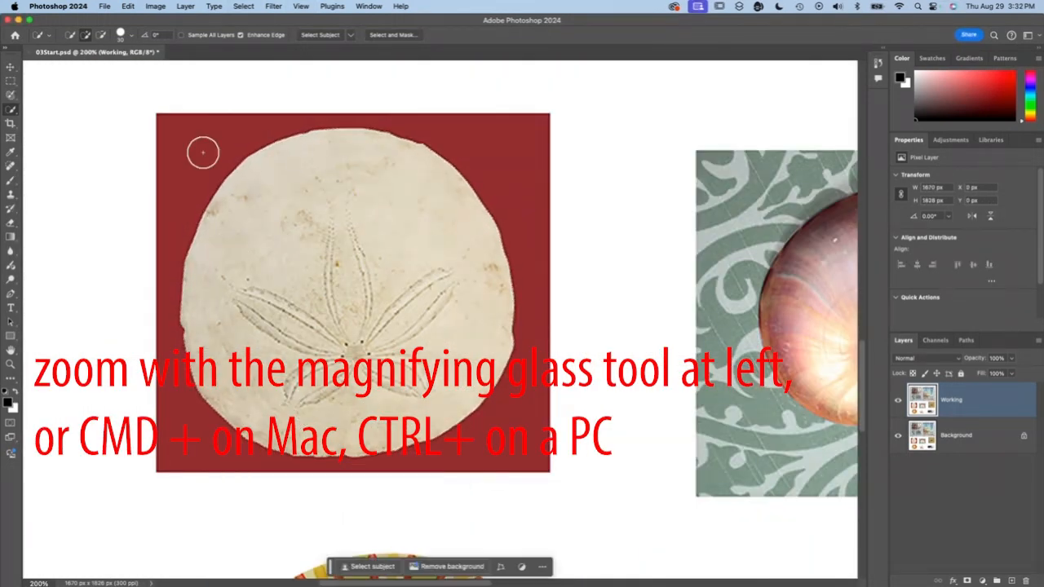
pyautogui.click(331, 296)
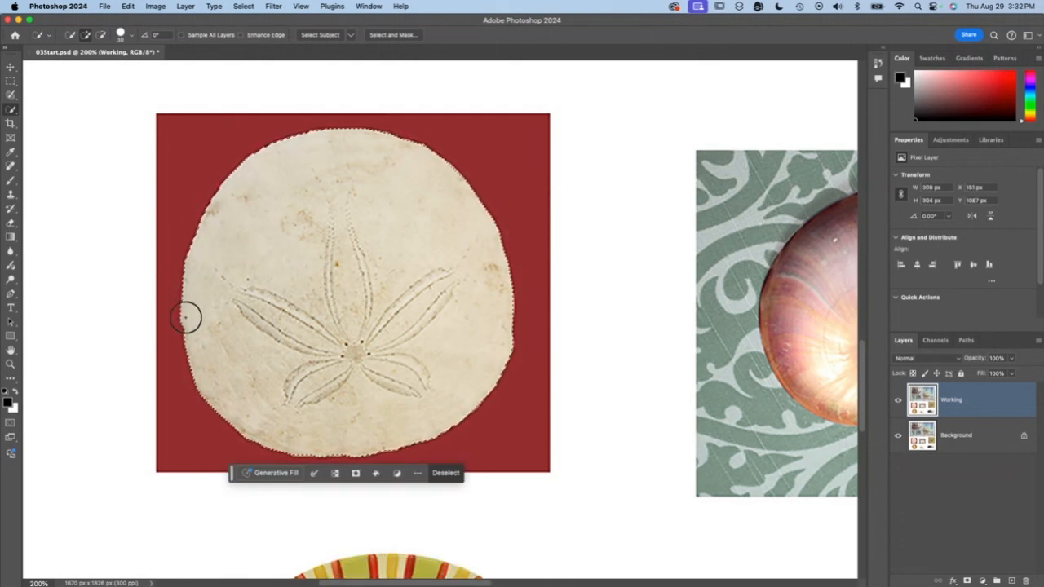
# - Reselect the sand dollar with Enhance Edge enabled, place a copy of it over marker A in the frame, and deselect
pyautogui.click(241, 35)
pyautogui.click(200, 237)
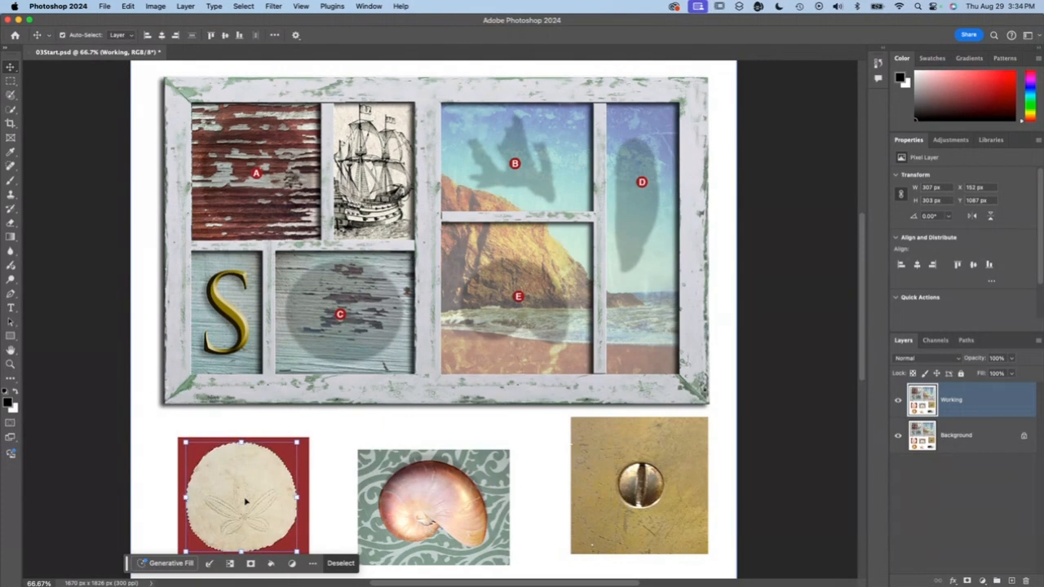
pyautogui.moveTo(246, 502); pyautogui.dragTo(257, 174)
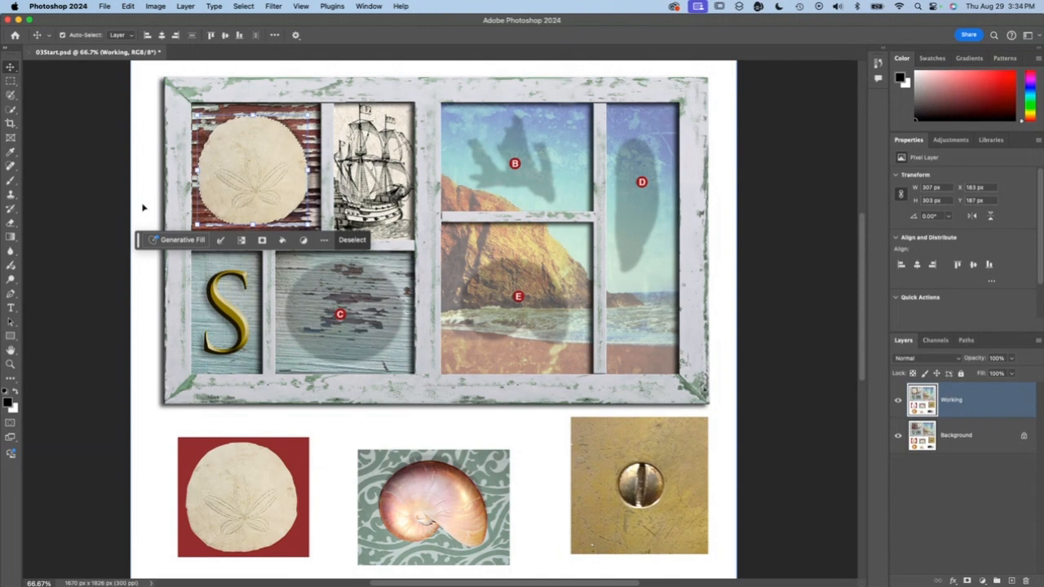
pyautogui.click(244, 5)
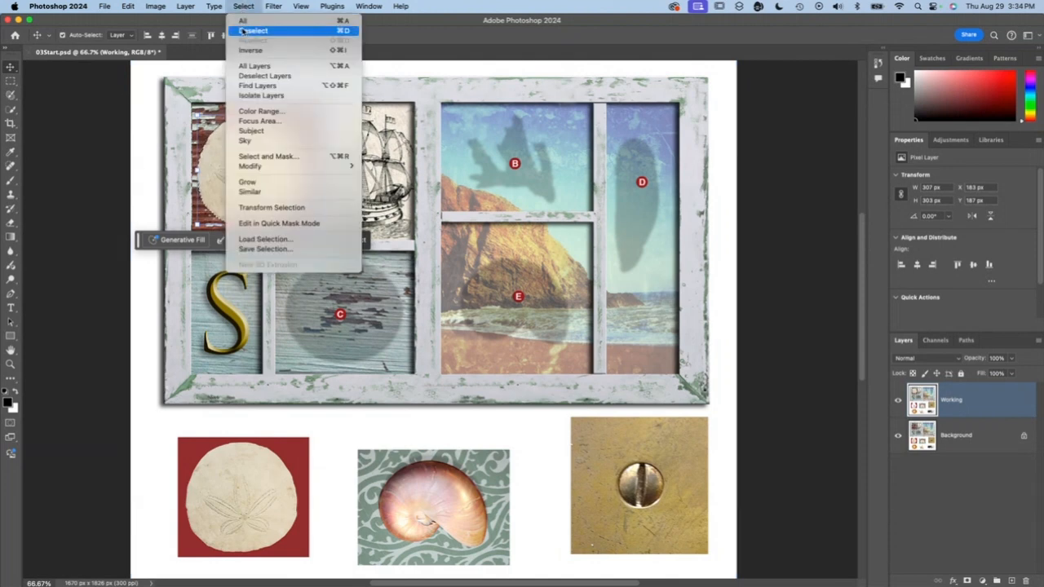
pyautogui.click(243, 31)
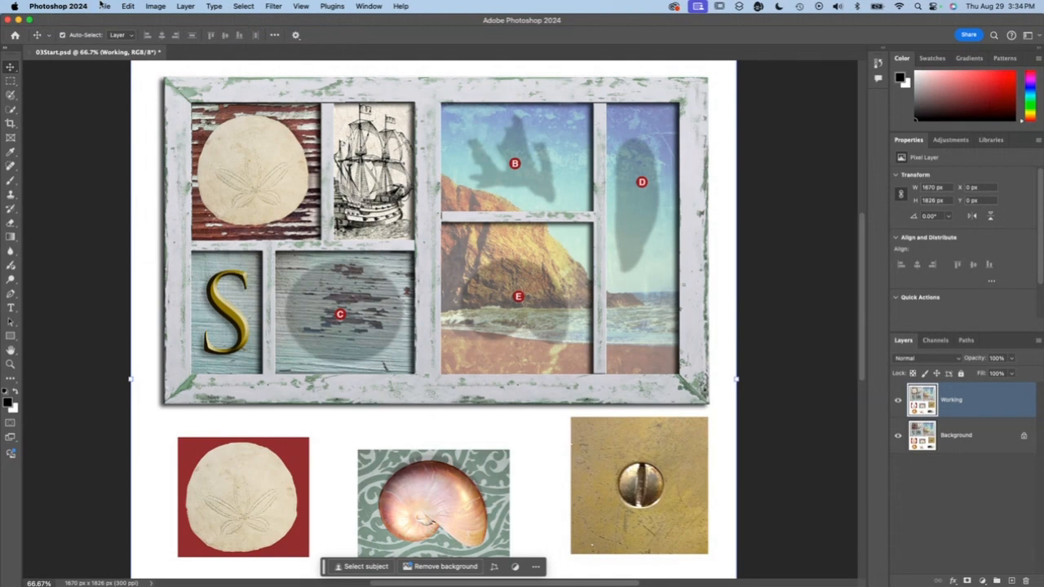
# - Save the document to the Desktop as a Photoshop file named "03working-" plus the surname, keeping Maximize Compatibility enabled
pyautogui.click(102, 5)
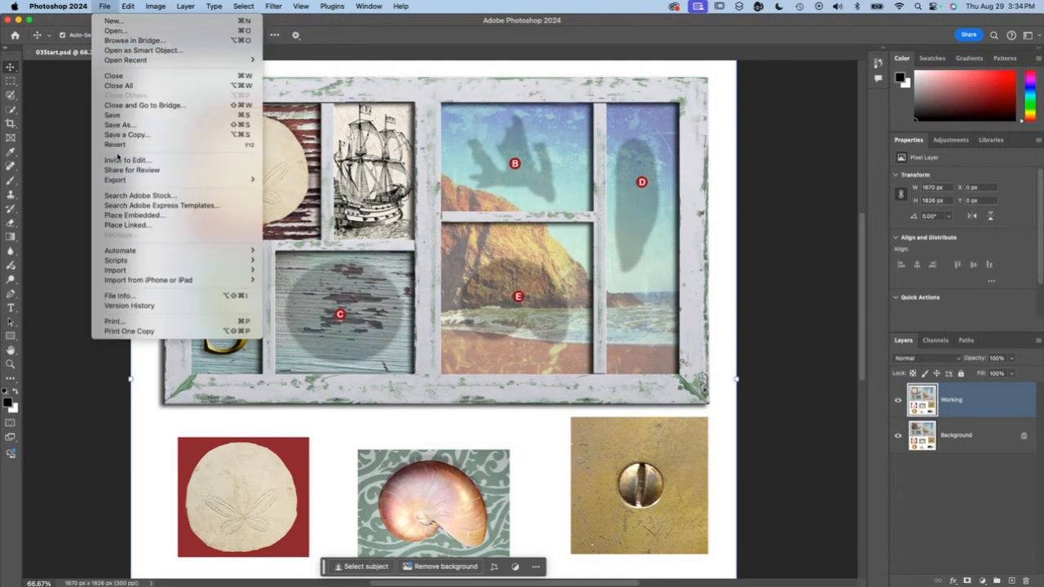
pyautogui.click(114, 126)
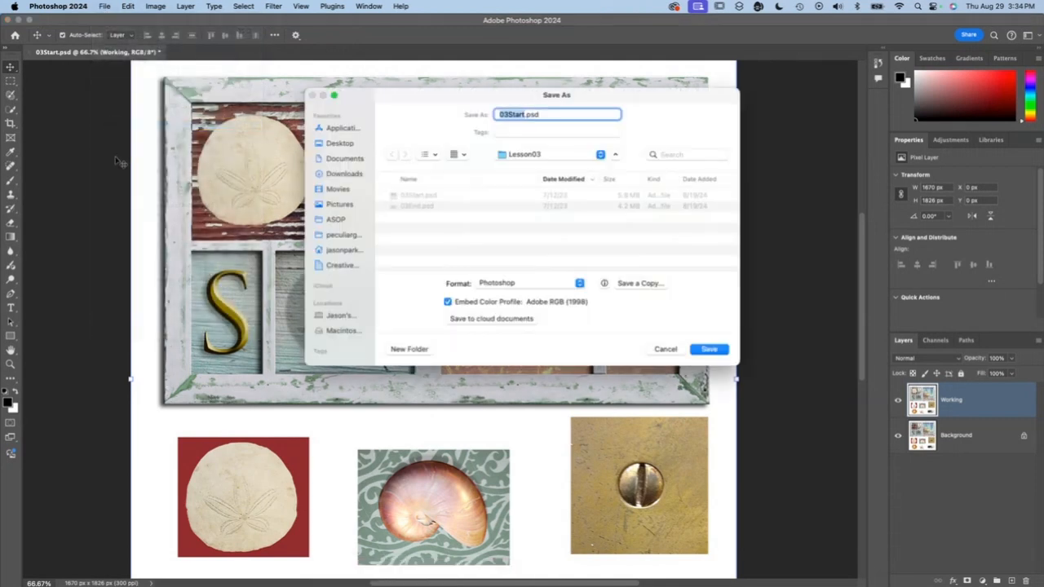
pyautogui.click(340, 144)
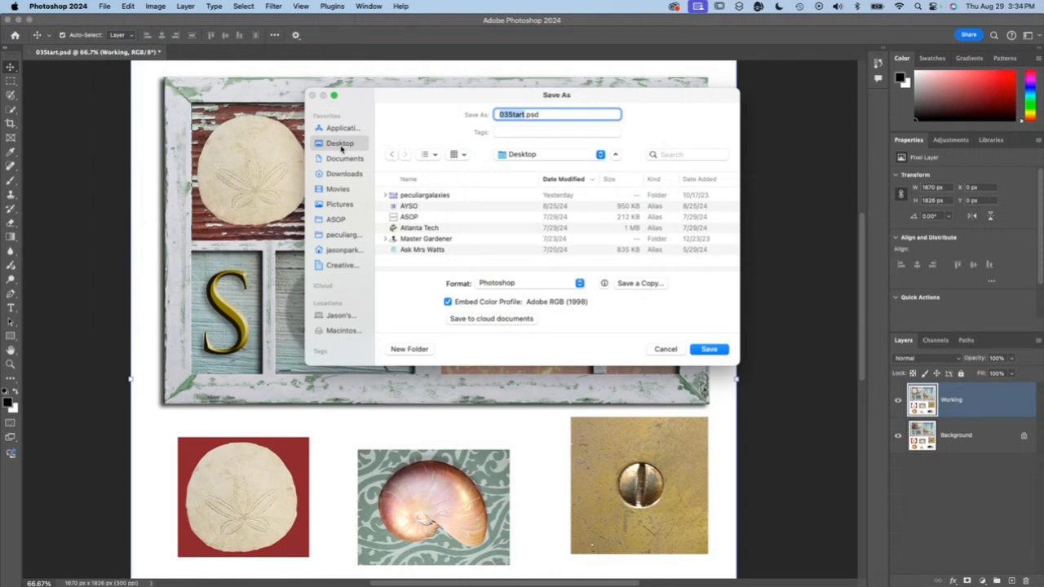
pyautogui.write('c')
pyautogui.press('BackSpace')
pyautogui.write('03working-c')
pyautogui.press('BackSpace')
pyautogui.write('parker')
pyautogui.click(710, 349)
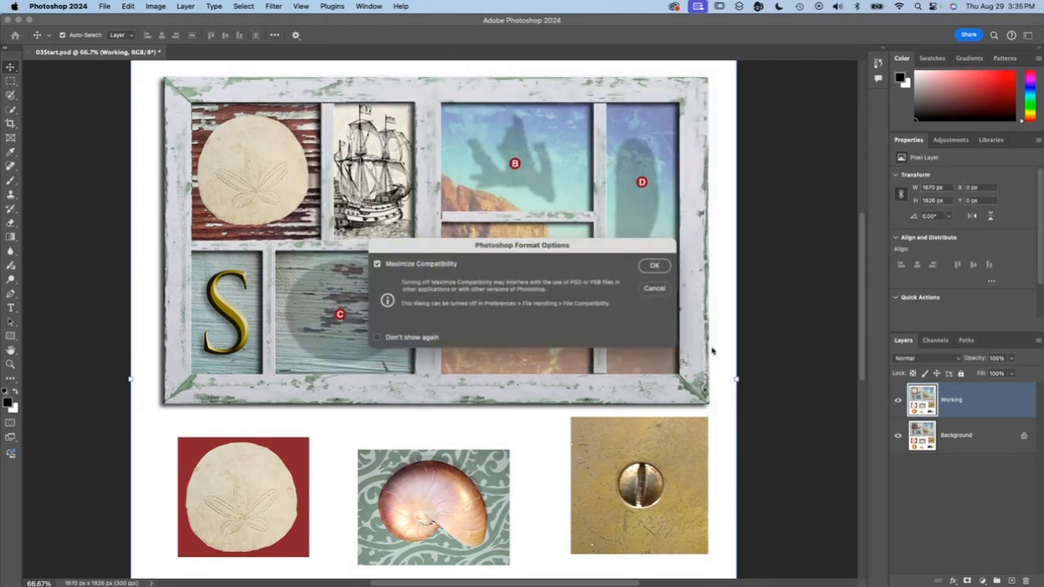
pyautogui.click(654, 265)
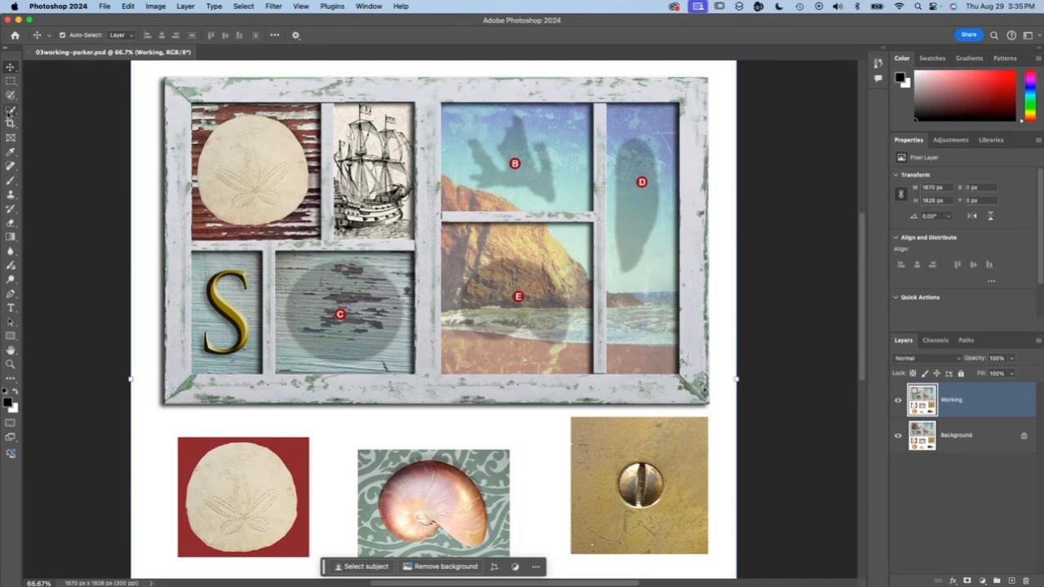
# - Switch to the Object Selection tool and select the coral by framing it with a rectangle
pyautogui.click(10, 111)
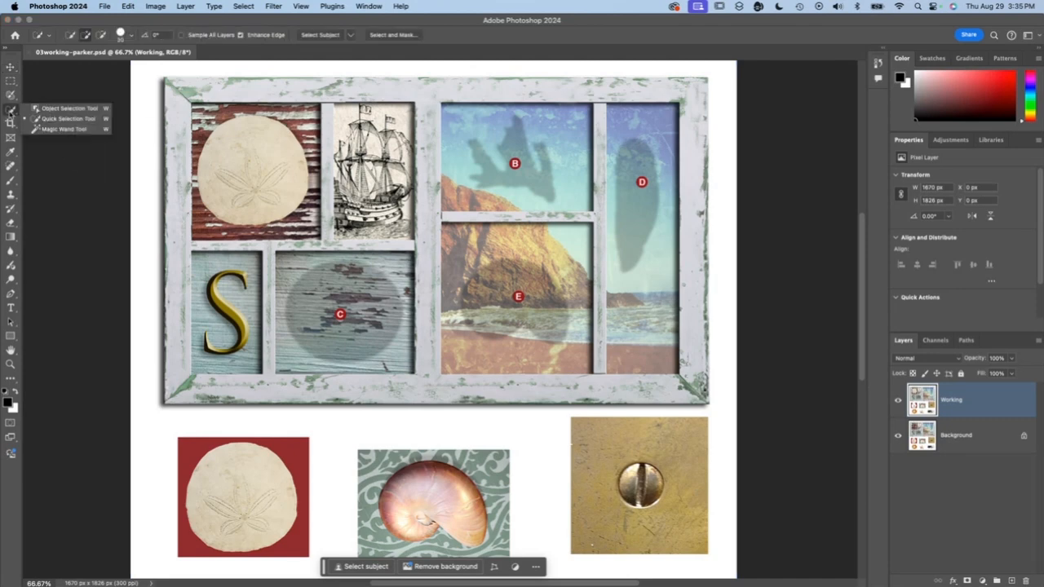
pyautogui.click(61, 112)
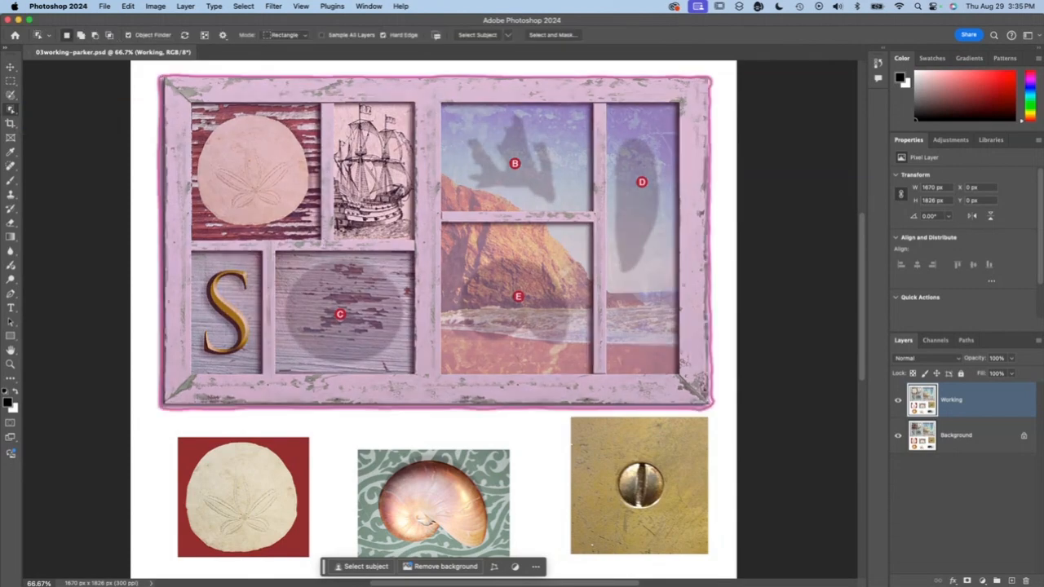
pyautogui.scroll(-5, 502, 379)
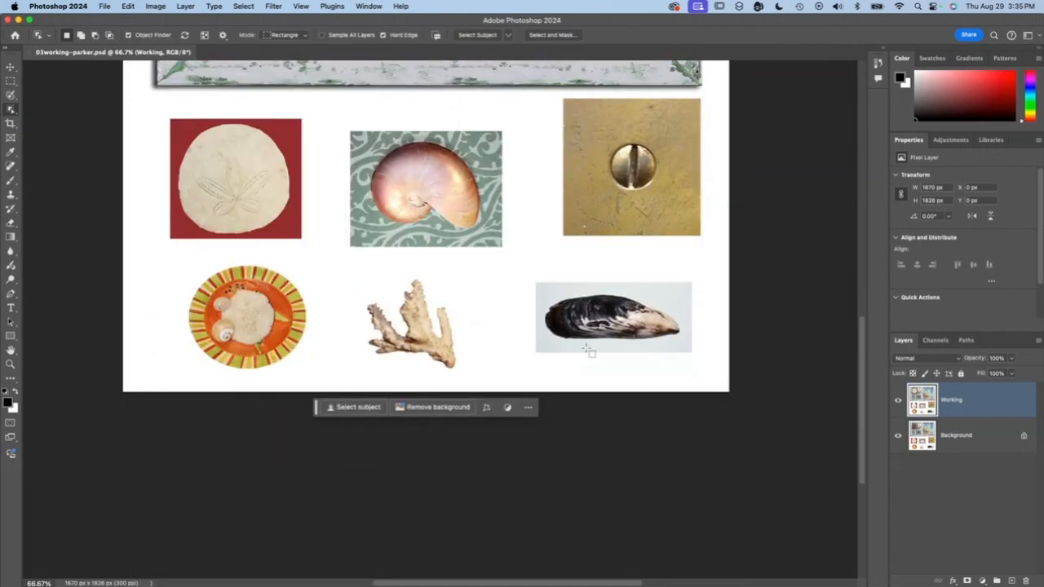
pyautogui.press('super+equal')
pyautogui.press('super+equal')
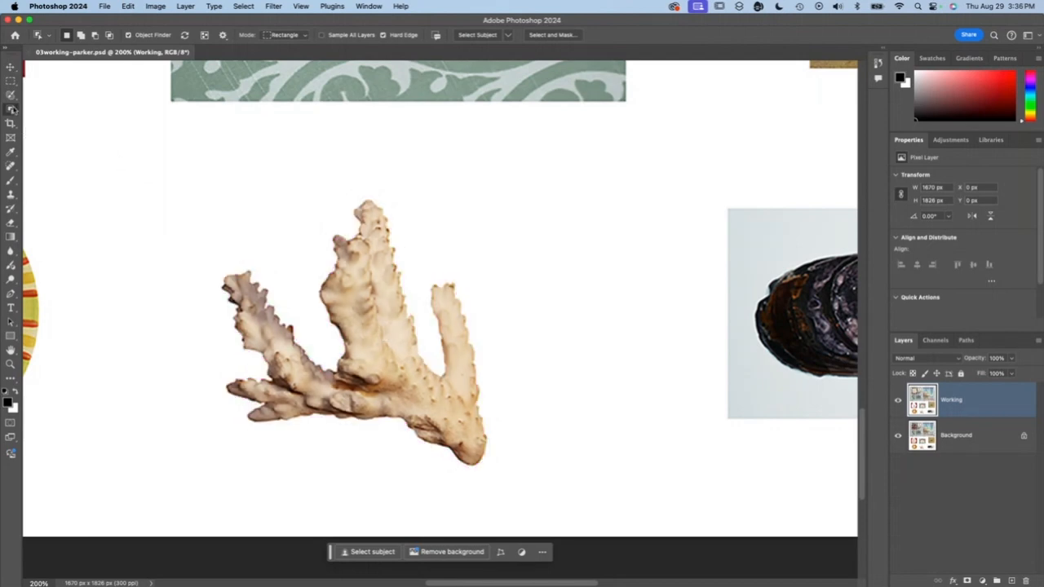
pyautogui.moveTo(228, 211); pyautogui.dragTo(506, 470)
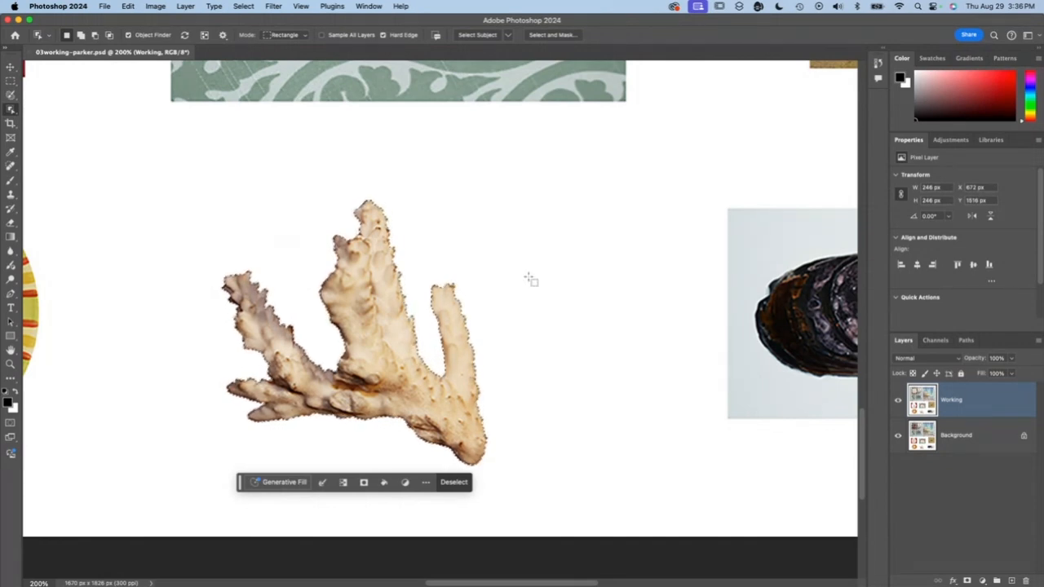
# - Clear the coral selection and try selecting the nautilus shell with the Object Finder
pyautogui.press('super+minus')
pyautogui.press('super+minus')
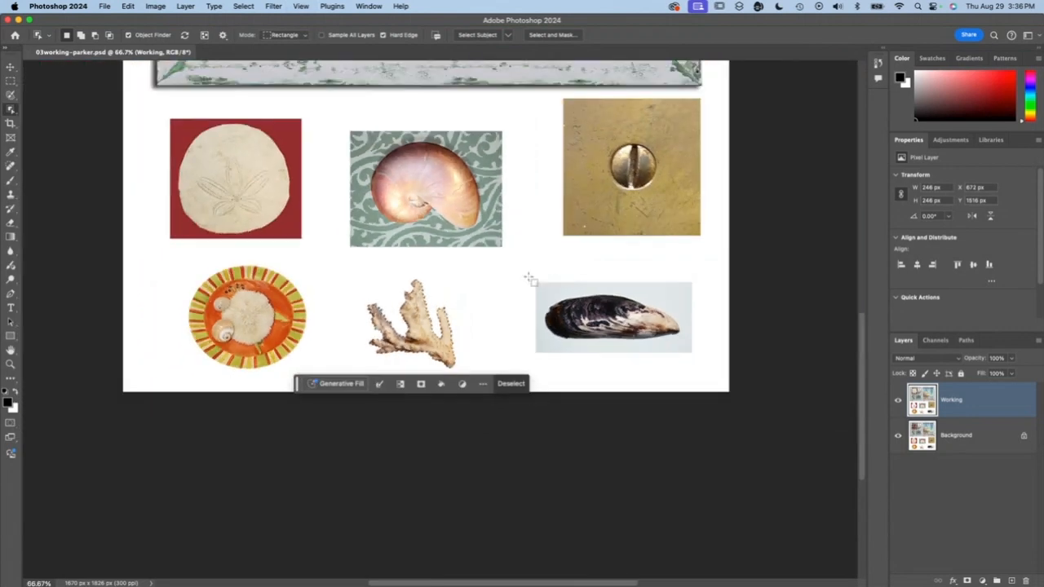
pyautogui.scroll(1, 528, 277)
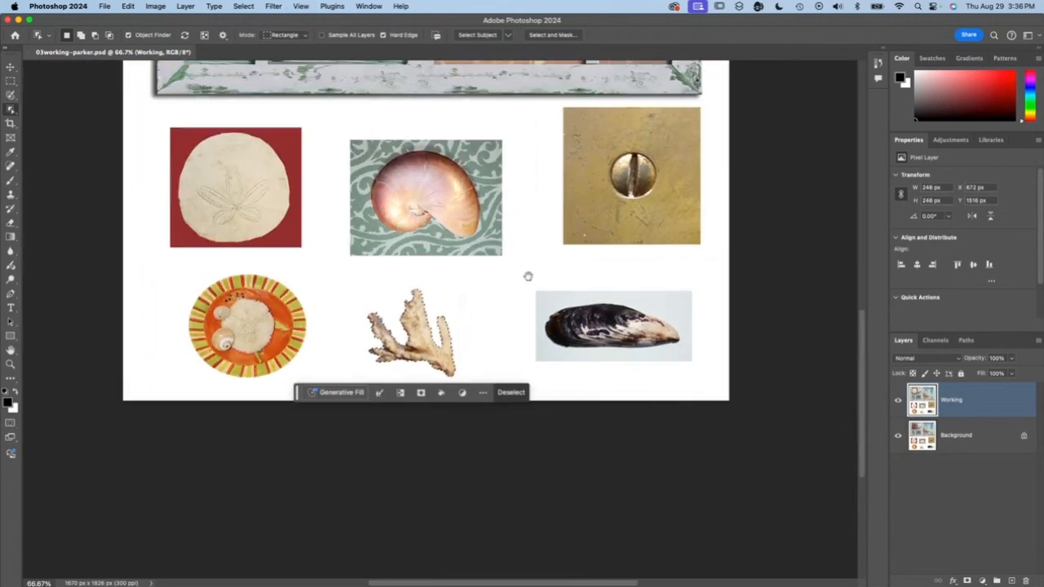
pyautogui.scroll(10, 529, 277)
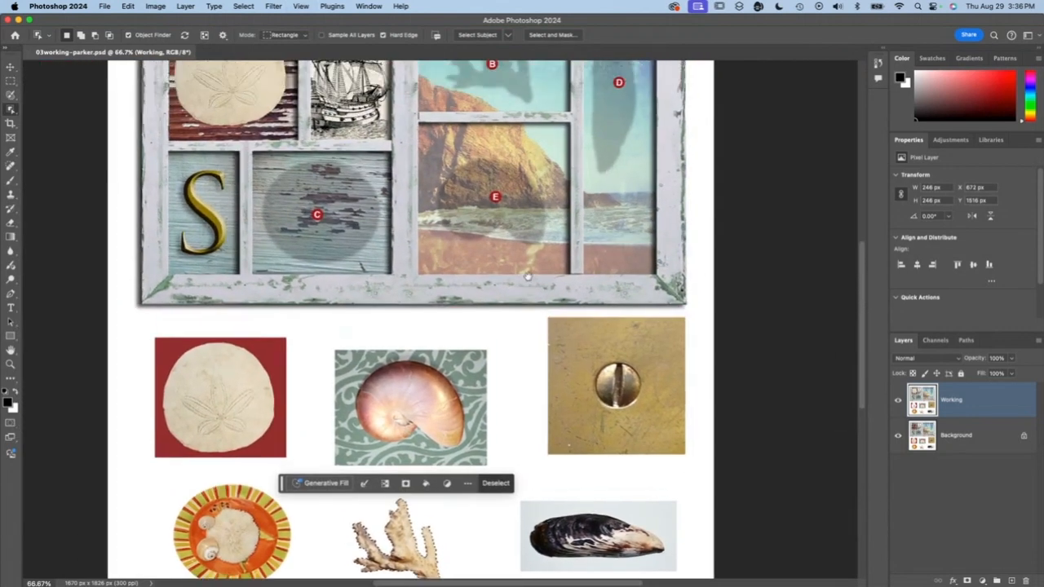
pyautogui.hscroll(2, 529, 277)
pyautogui.scroll(-4, 528, 277)
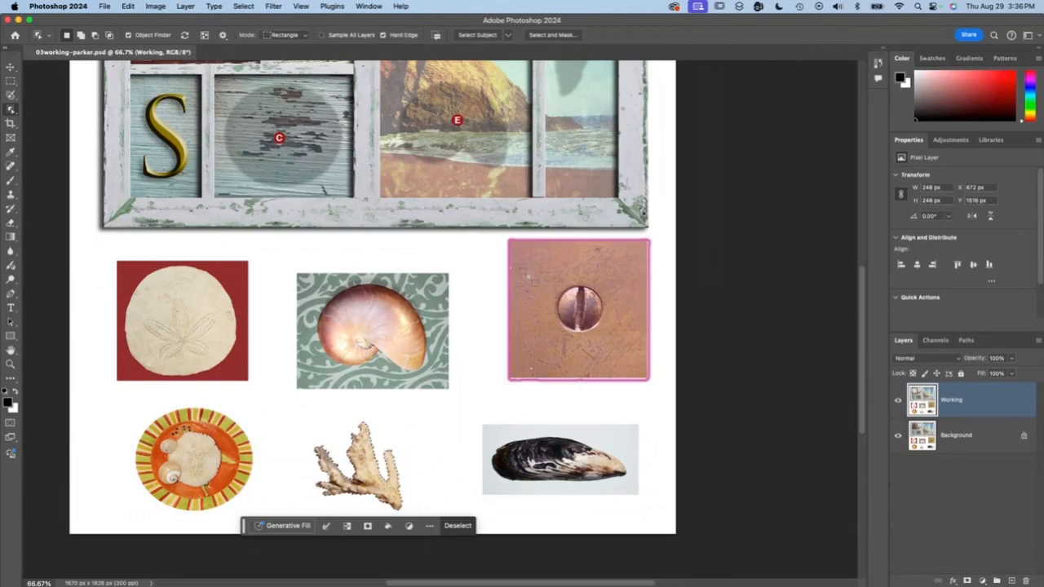
pyautogui.press('super+minus')
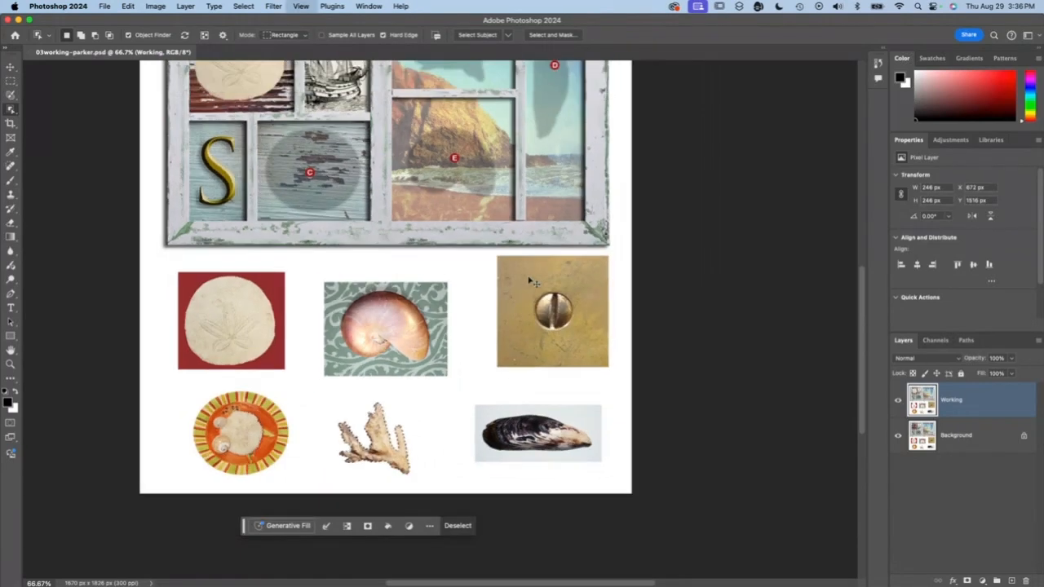
pyautogui.press('super+minus')
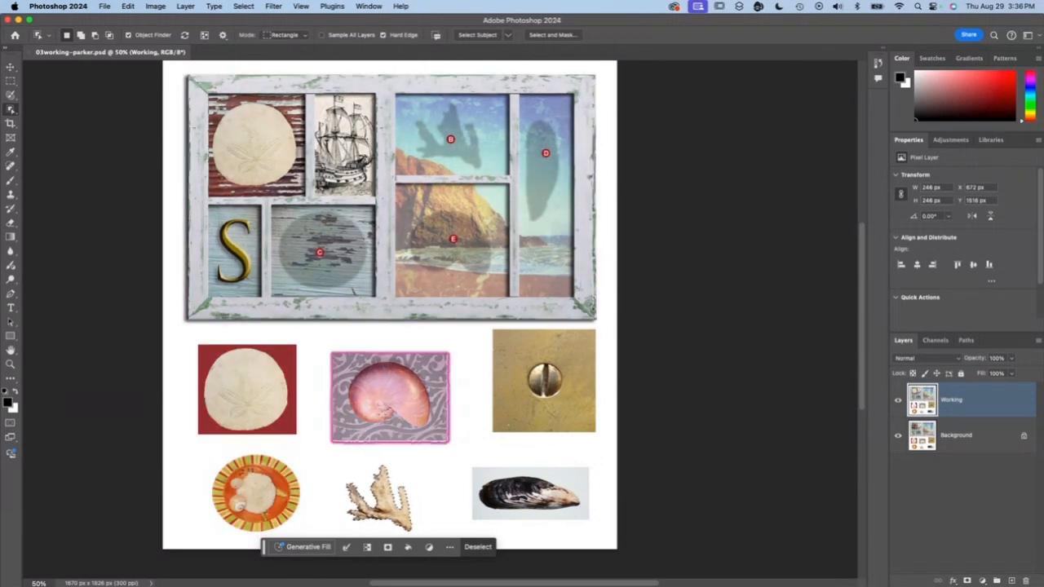
pyautogui.press('super+d')
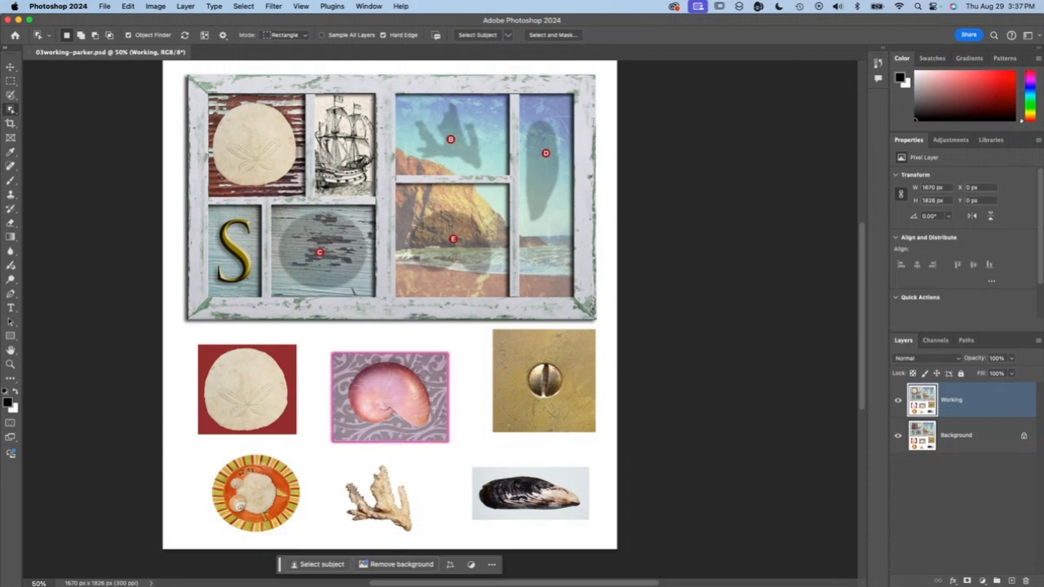
pyautogui.click(432, 407)
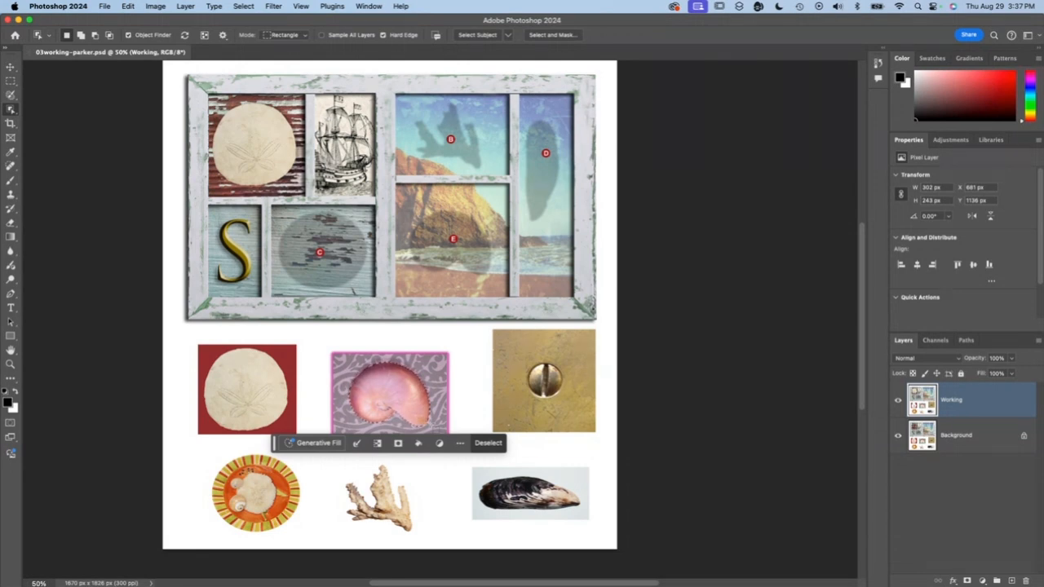
# - Reselect the coral and place a copy of it over marker B in the frame with the Move tool
pyautogui.moveTo(339, 459); pyautogui.dragTo(414, 534)
pyautogui.press('m')
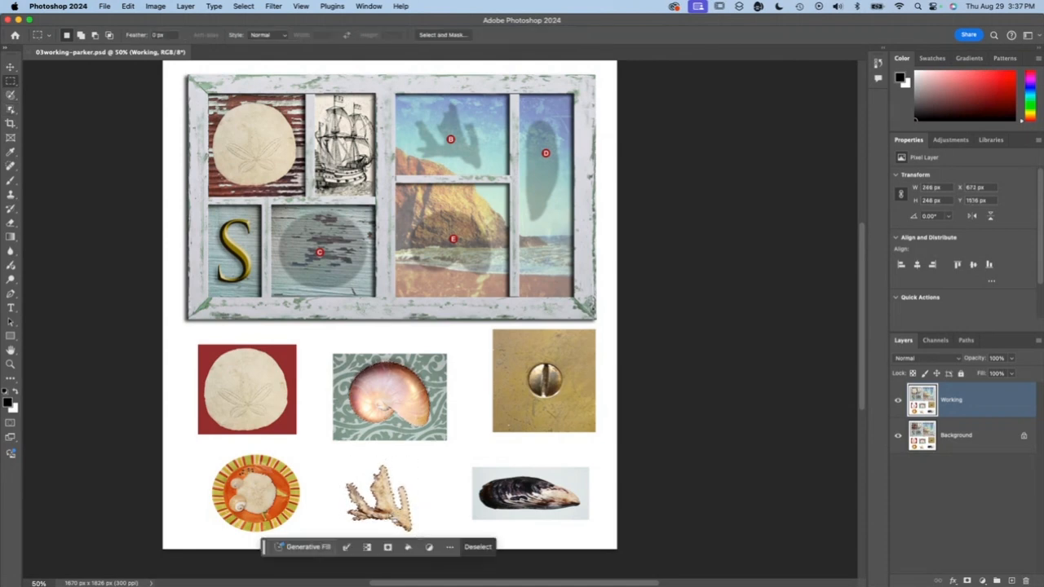
pyautogui.click(11, 67)
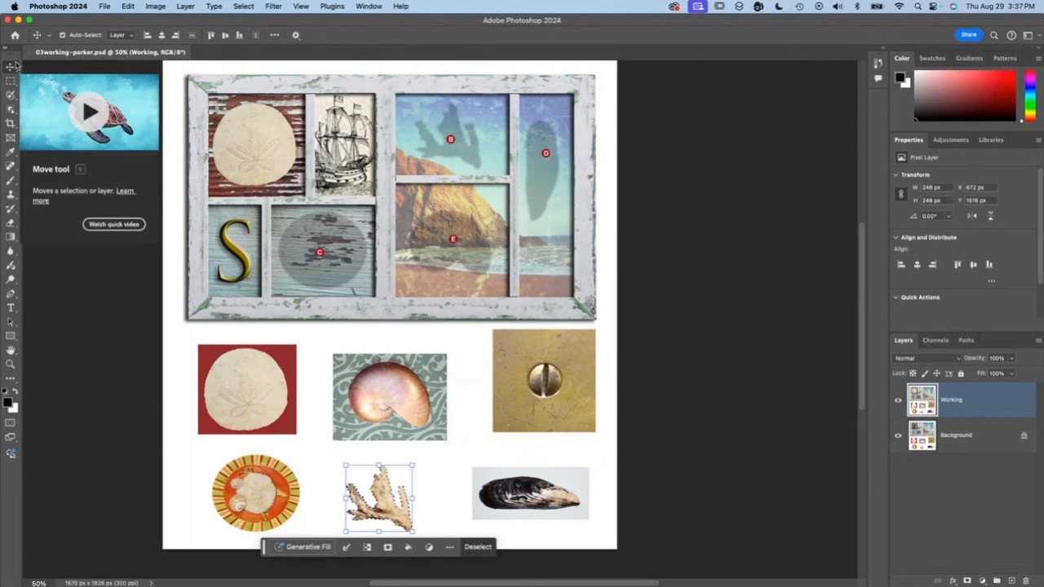
pyautogui.moveTo(369, 487); pyautogui.dragTo(445, 180)
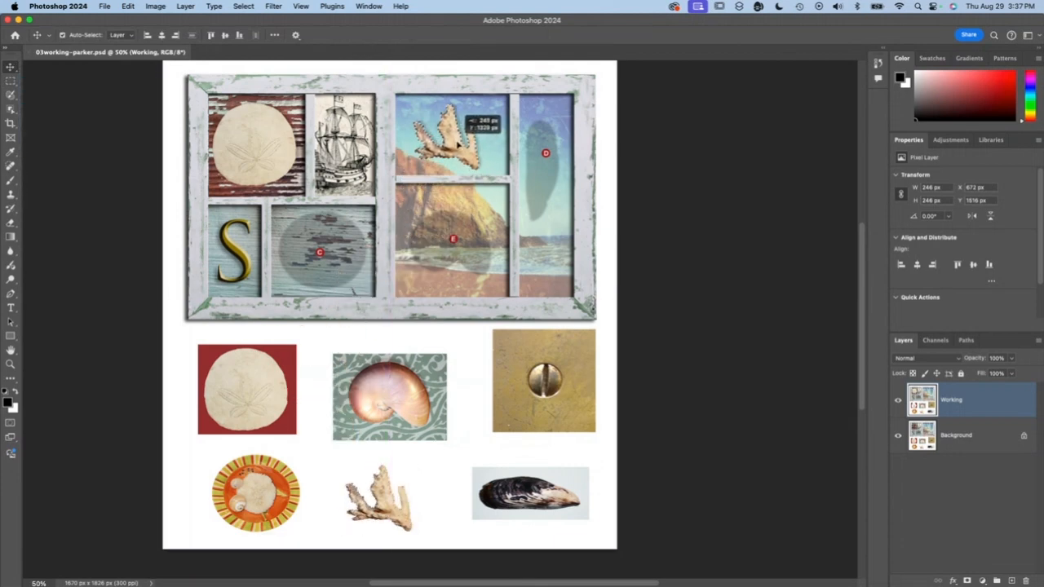
pyautogui.moveTo(459, 145); pyautogui.dragTo(459, 145)
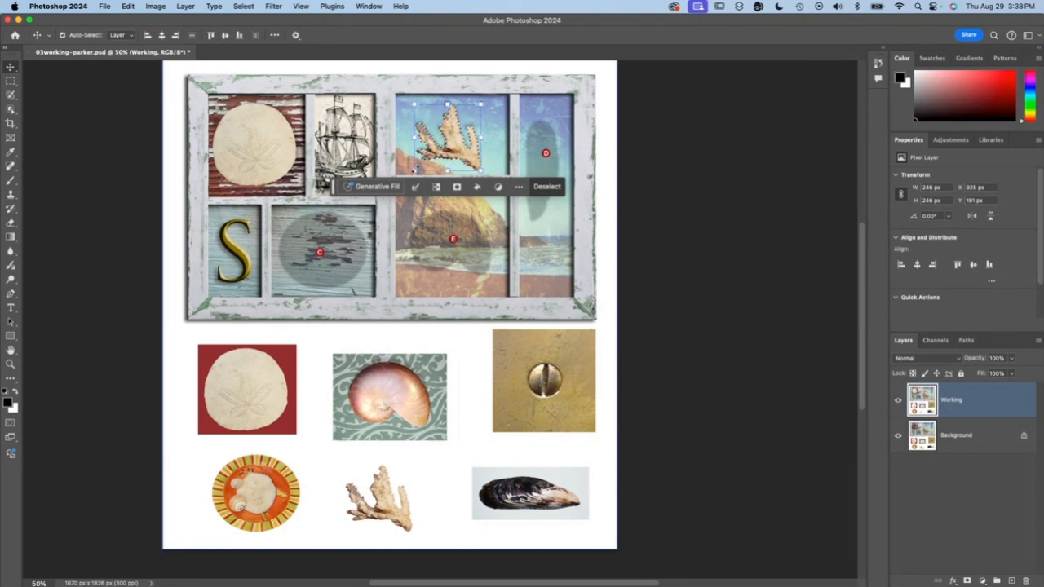
# - Scale the coral copy up to about 107% with Free Transform
pyautogui.press('super+t')
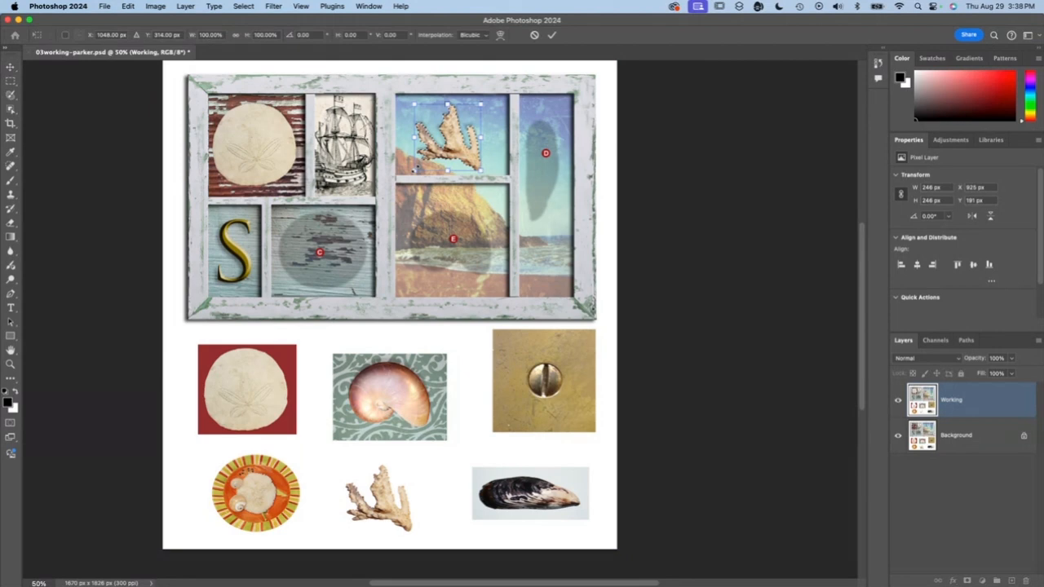
pyautogui.moveTo(416, 168); pyautogui.dragTo(396, 155)
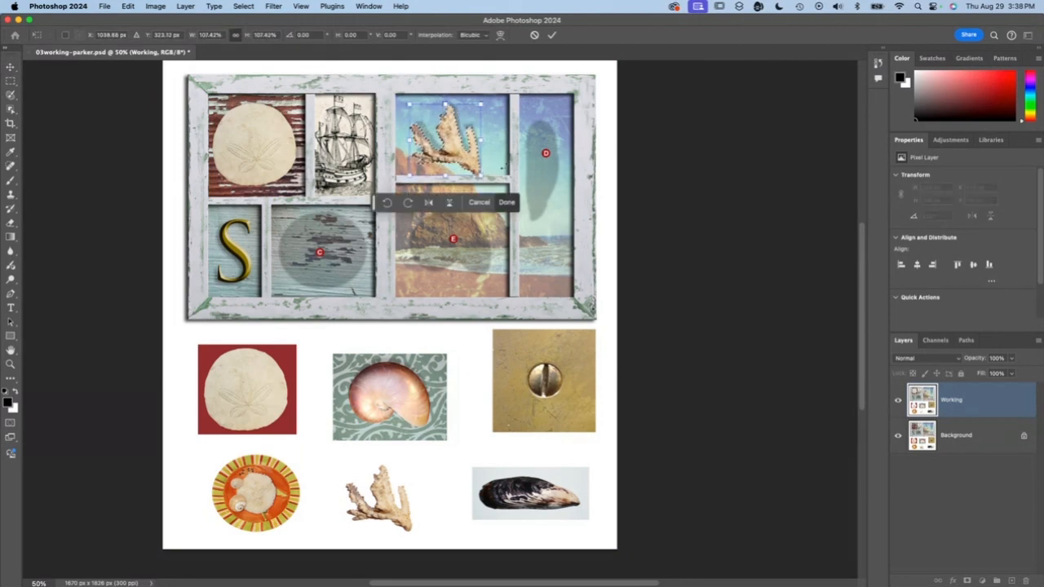
pyautogui.click(506, 202)
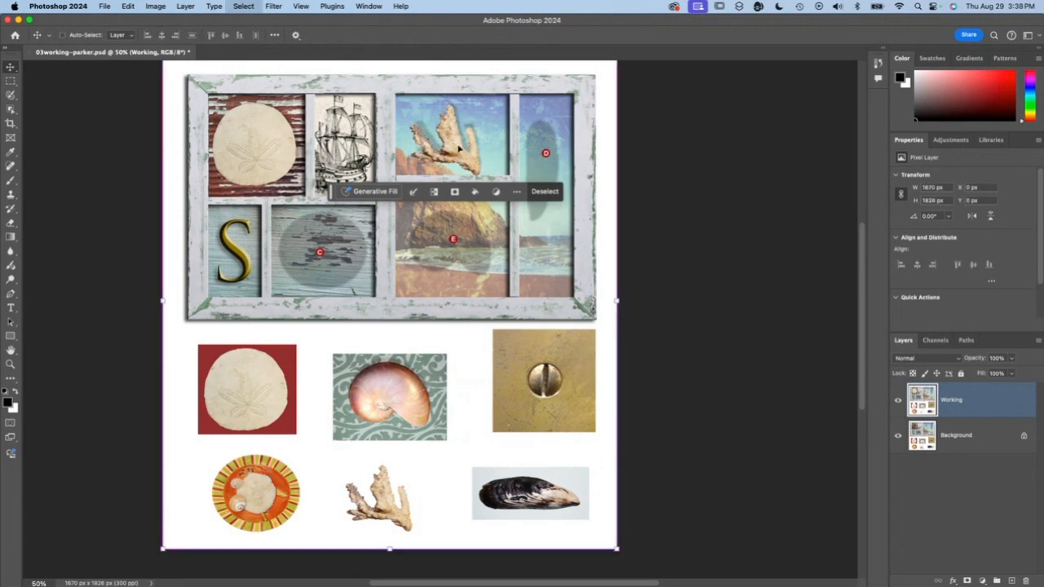
# - Move the coral copy up over its shadow, resize it to about 267 by 264 px with Free Transform, and deselect
pyautogui.press('super+d')
pyautogui.moveTo(459, 148); pyautogui.dragTo(461, 139)
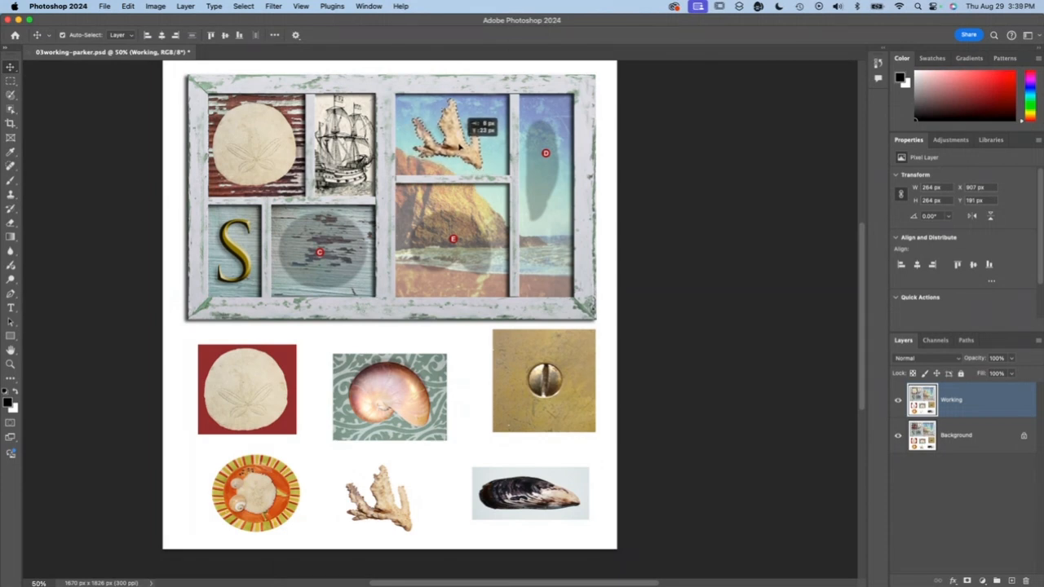
pyautogui.moveTo(459, 146); pyautogui.dragTo(487, 169)
pyautogui.press('super+t')
pyautogui.moveTo(486, 170); pyautogui.dragTo(472, 163)
pyautogui.press('Return')
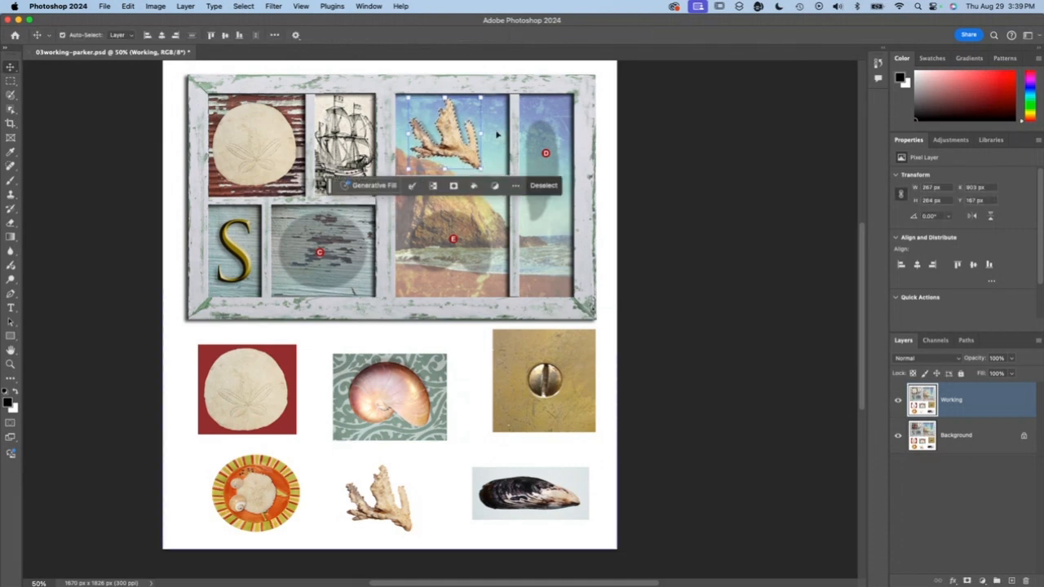
pyautogui.press('super+d')
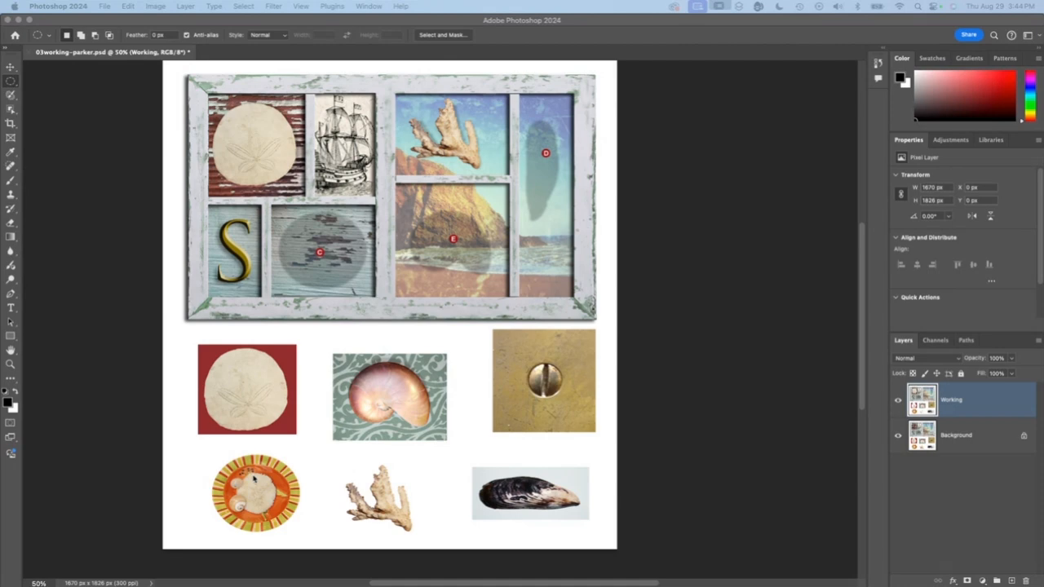
# - Choose the Elliptical Marquee tool and try drawing an ellipse around the striped plate
pyautogui.click(11, 83)
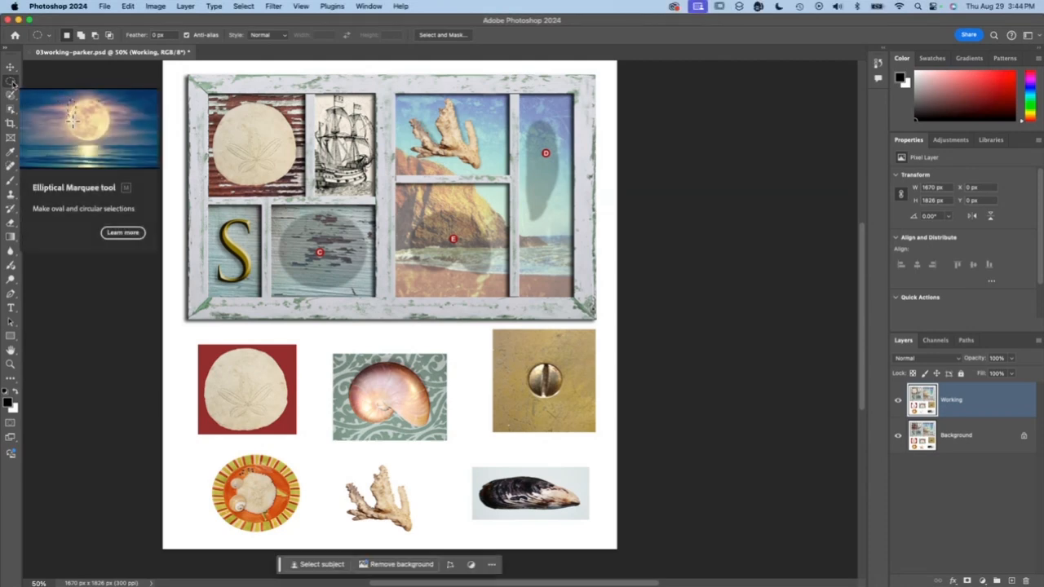
pyautogui.click(10, 83)
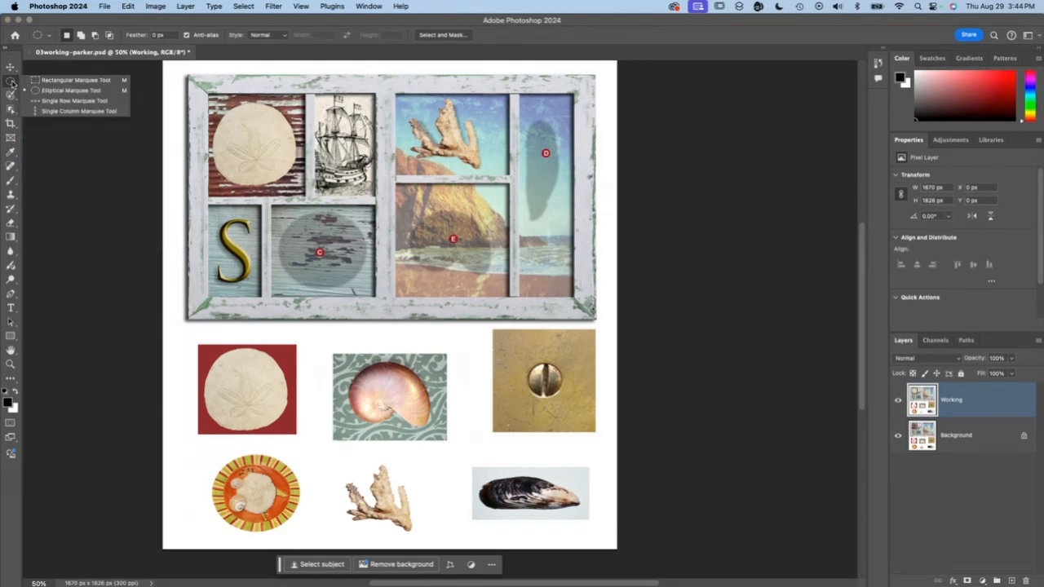
pyautogui.click(51, 90)
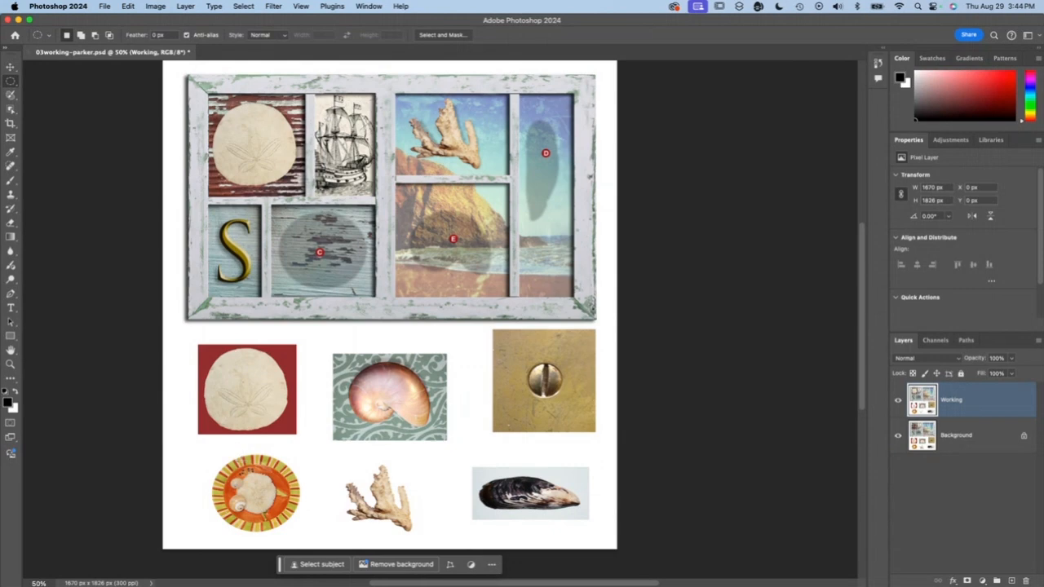
pyautogui.moveTo(217, 459); pyautogui.dragTo(279, 518)
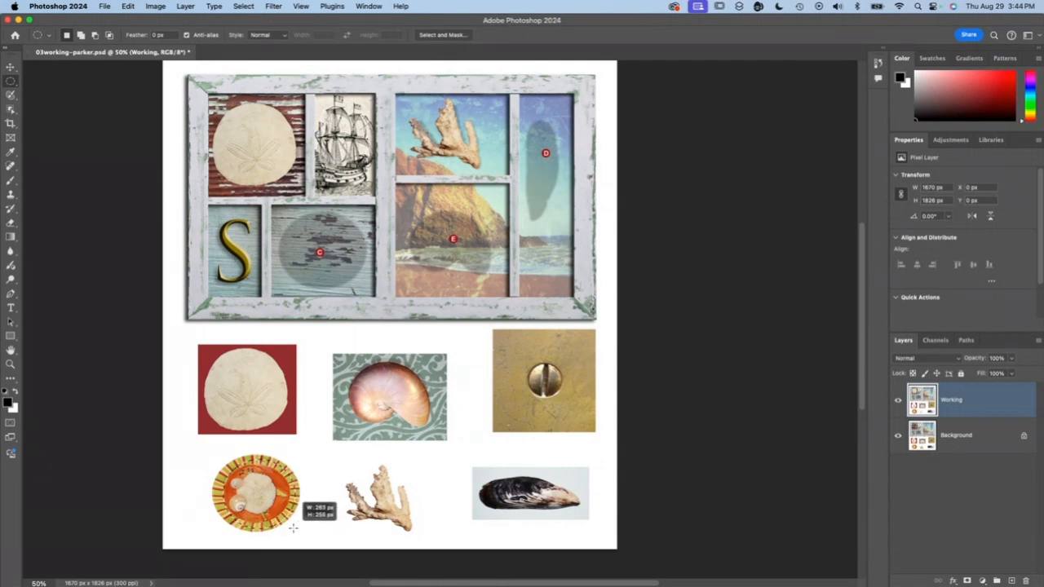
pyautogui.moveTo(269, 535); pyautogui.dragTo(225, 465)
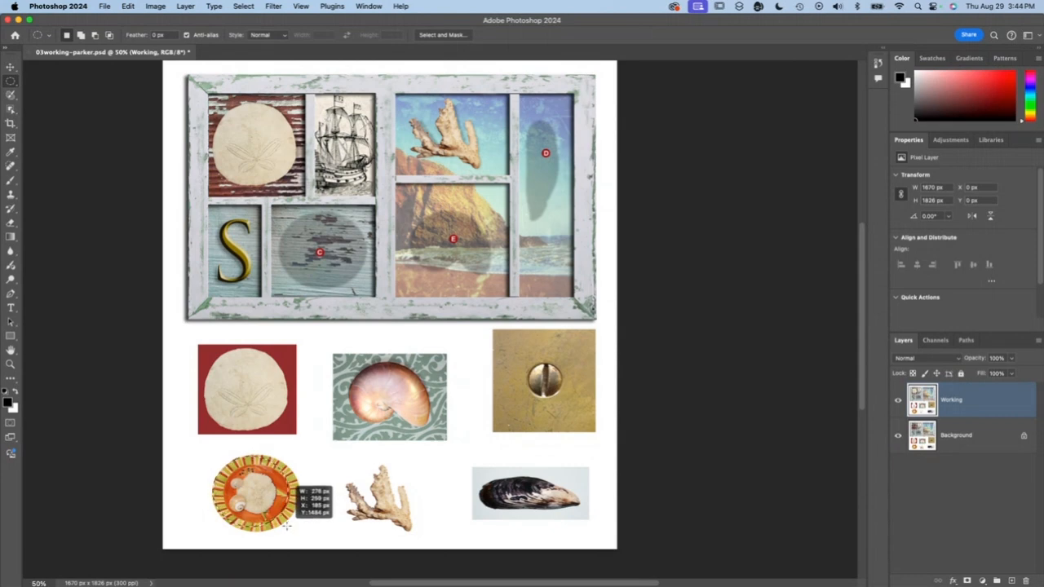
# - Fit an elliptical selection of about 323 by 282 px to the striped plate and place a copy over marker C
pyautogui.moveTo(295, 531); pyautogui.dragTo(298, 531)
pyautogui.press('space')
pyautogui.press('Left')
pyautogui.press('Left')
pyautogui.press('Up')
pyautogui.press('Up')
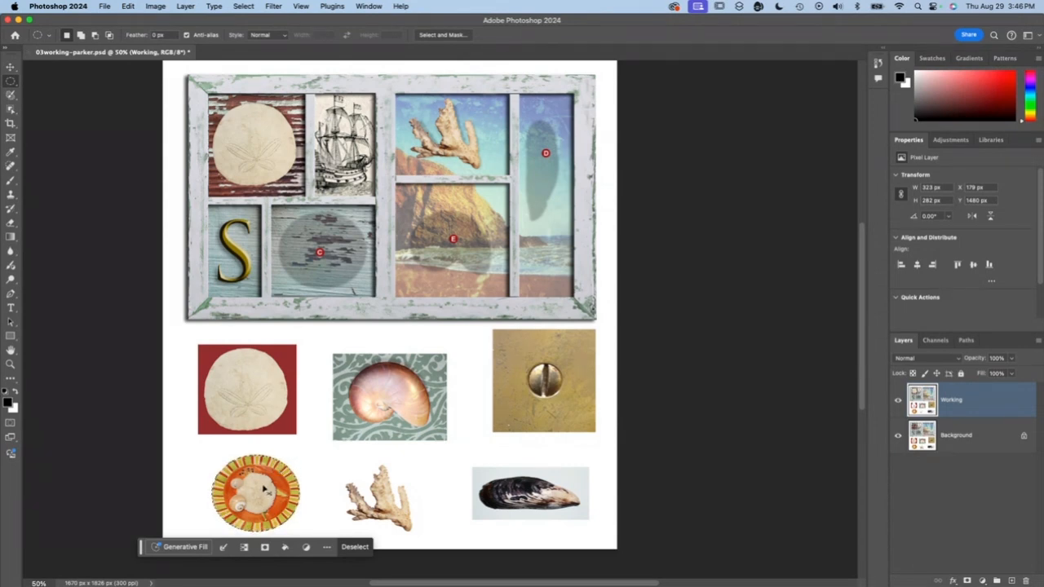
pyautogui.moveTo(264, 490); pyautogui.dragTo(334, 248)
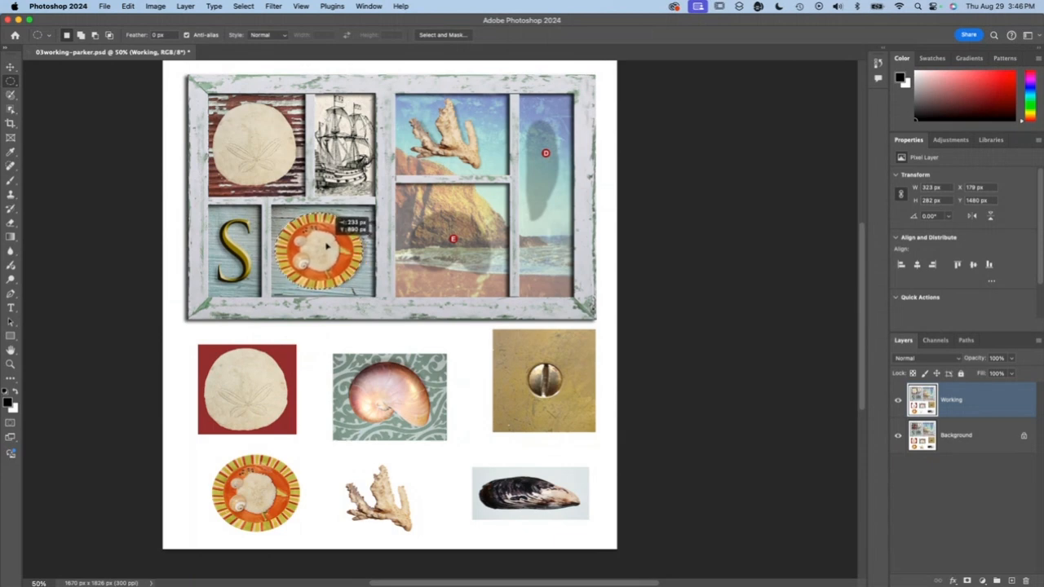
# - Drop the striped plate copy over marker C, nudge it right to X 426 px, and deselect it
pyautogui.moveTo(327, 247); pyautogui.dragTo(327, 247)
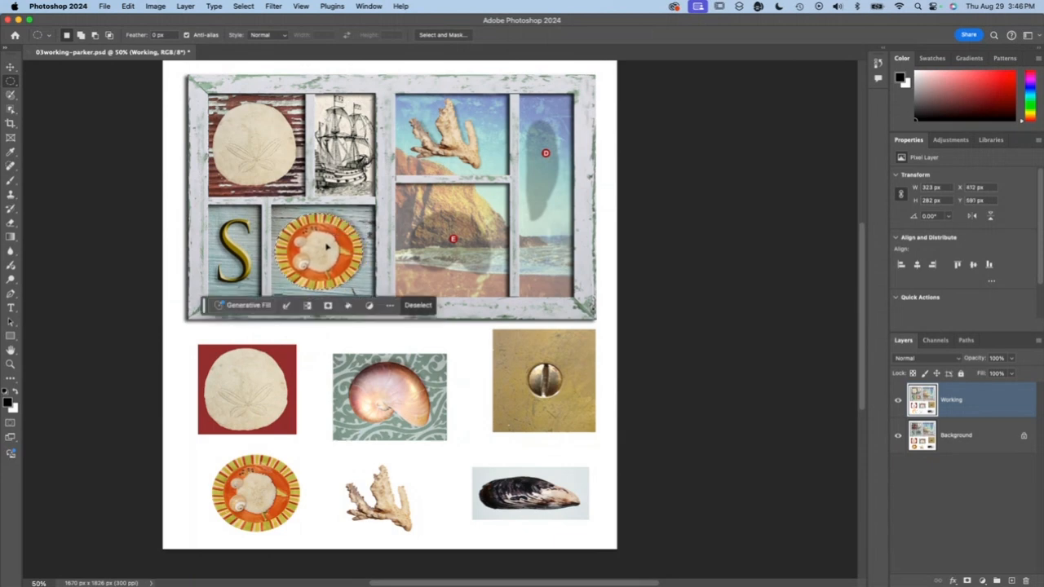
pyautogui.press('super+shift+Right')
pyautogui.hotkey('shift', 'Right')
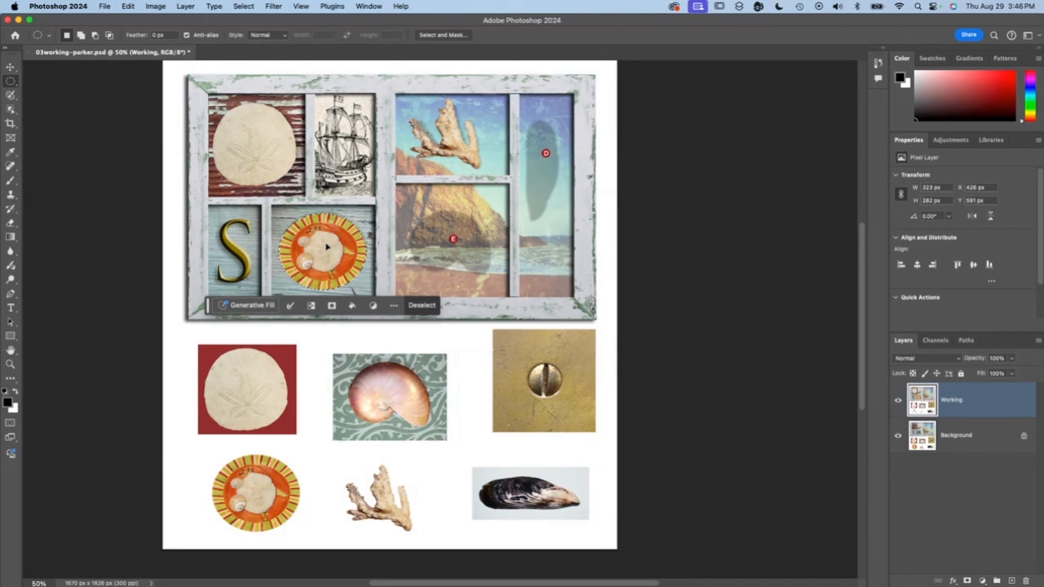
pyautogui.press('super+d')
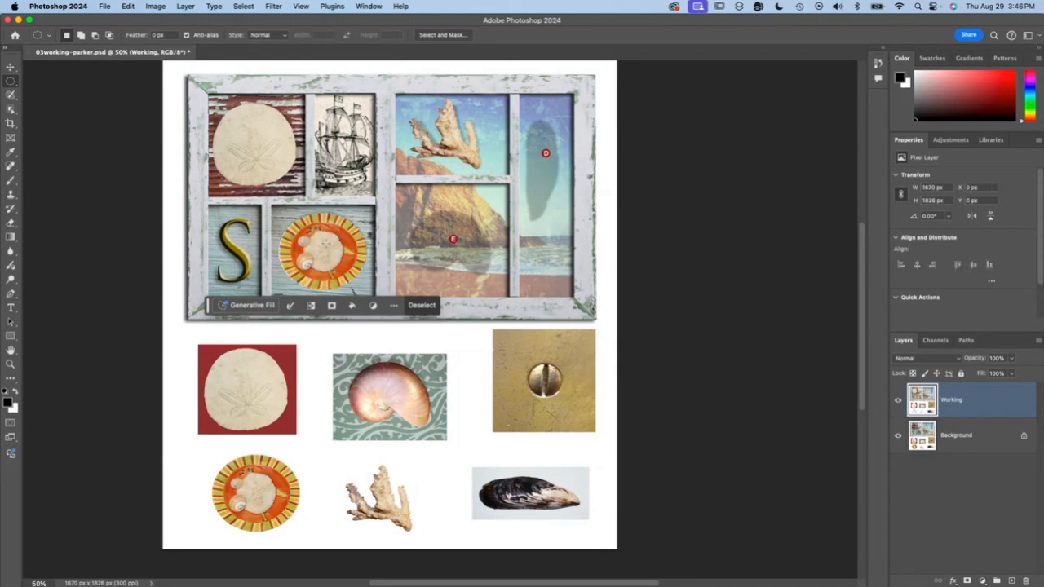
# - Reselect the plate copy's area and try nudging only the selection outline up and down in small increments
pyautogui.click(245, 6)
pyautogui.click(261, 49)
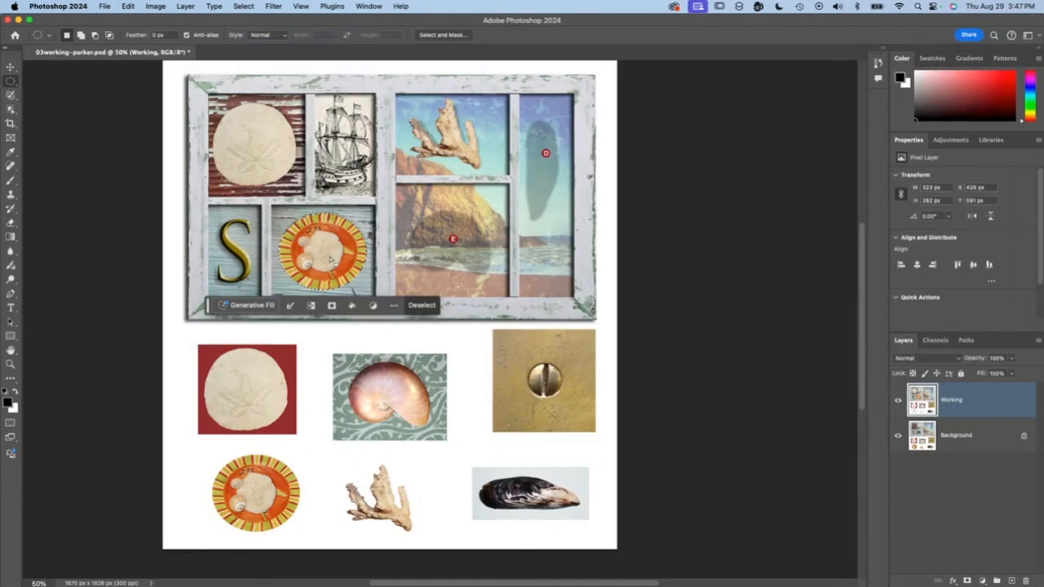
pyautogui.press('Up')
pyautogui.press('Up')
pyautogui.press('Down')
pyautogui.press('Down')
pyautogui.press('Up')
pyautogui.press('Up')
pyautogui.press('Up')
pyautogui.press('Up')
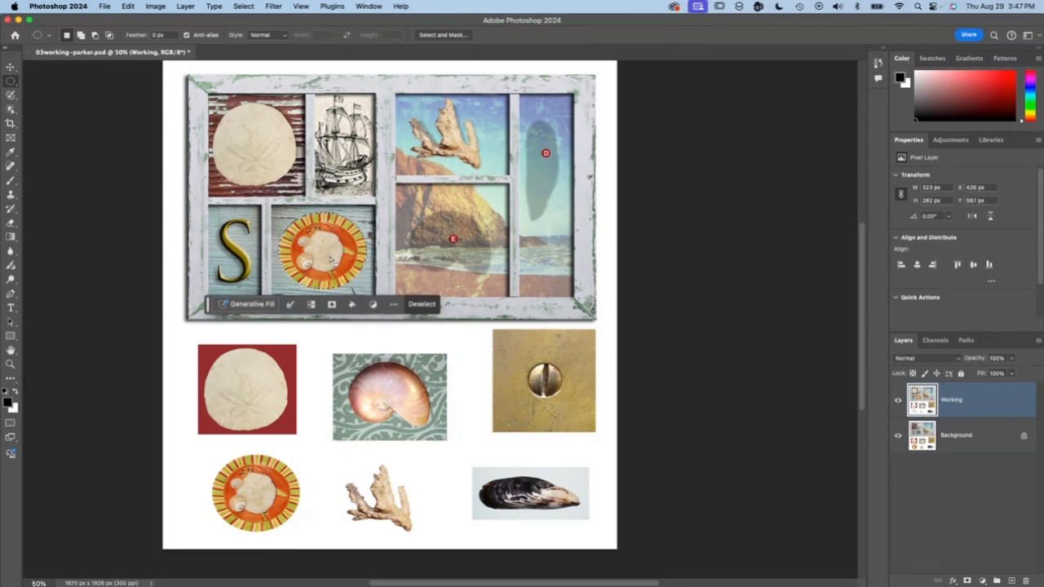
# - Try shifting the plate's selection outline left and right in 10 px increments, ending at X 426 px
pyautogui.press('shift')
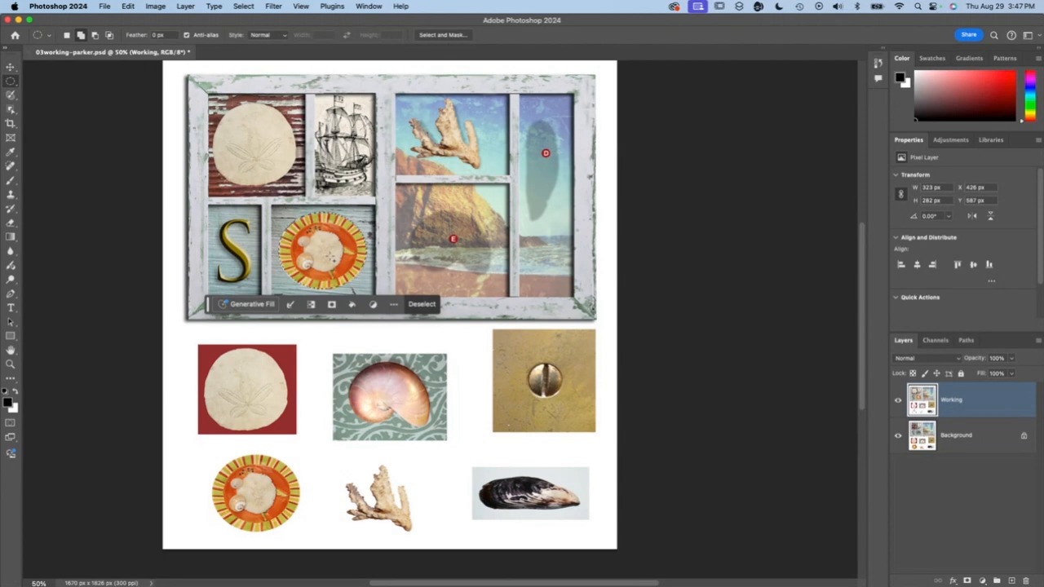
pyautogui.hotkey('shift', 'Left')
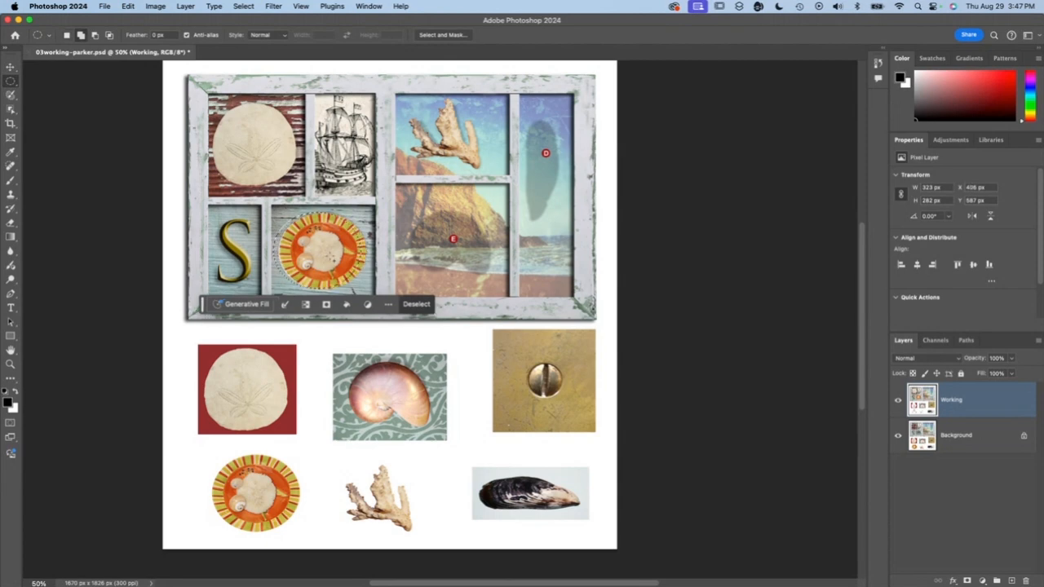
pyautogui.hotkey('shift', 'Right')
pyautogui.hotkey('shift', 'Right')
pyautogui.hotkey('shift', 'Right')
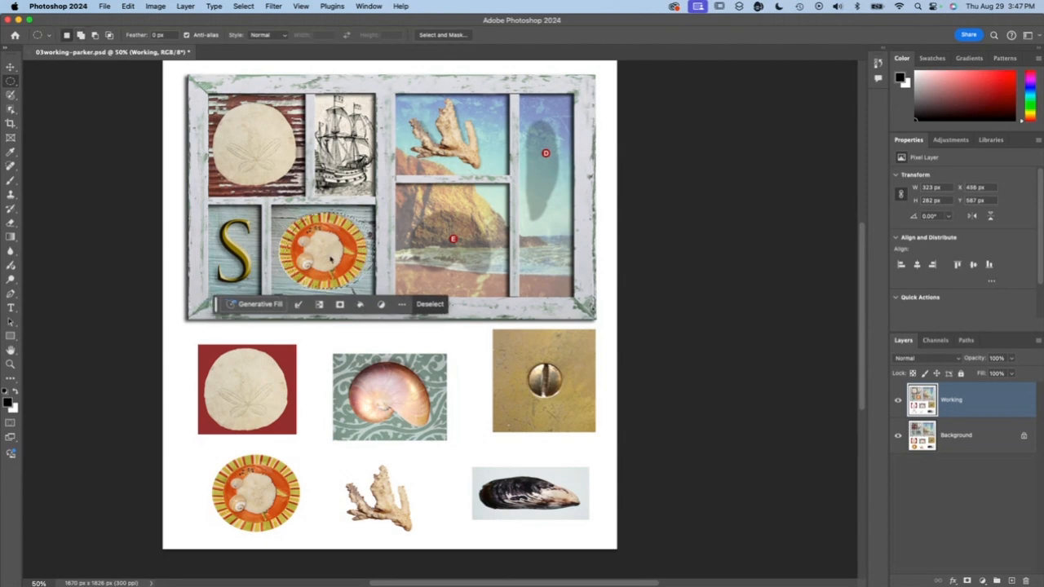
pyautogui.hotkey('shift', 'Left')
pyautogui.hotkey('shift', 'Left')
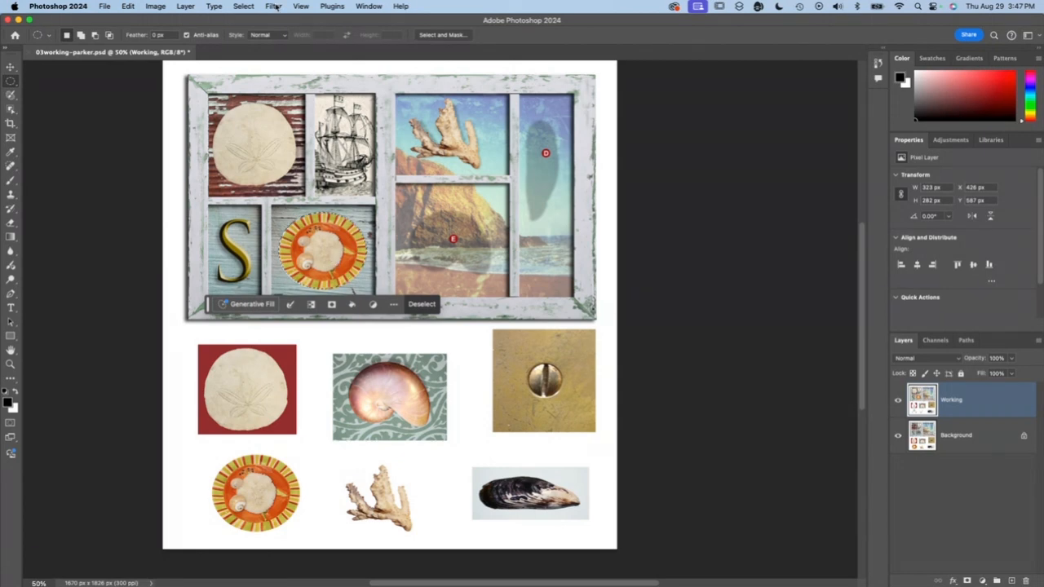
# - Clear the selection around the plate copy and save the document
pyautogui.click(243, 5)
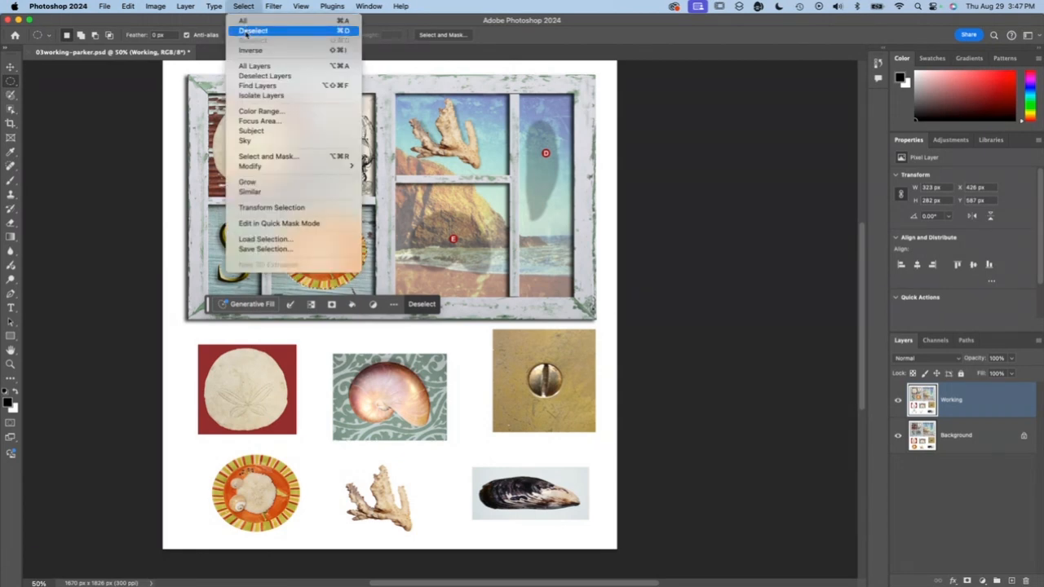
pyautogui.click(246, 32)
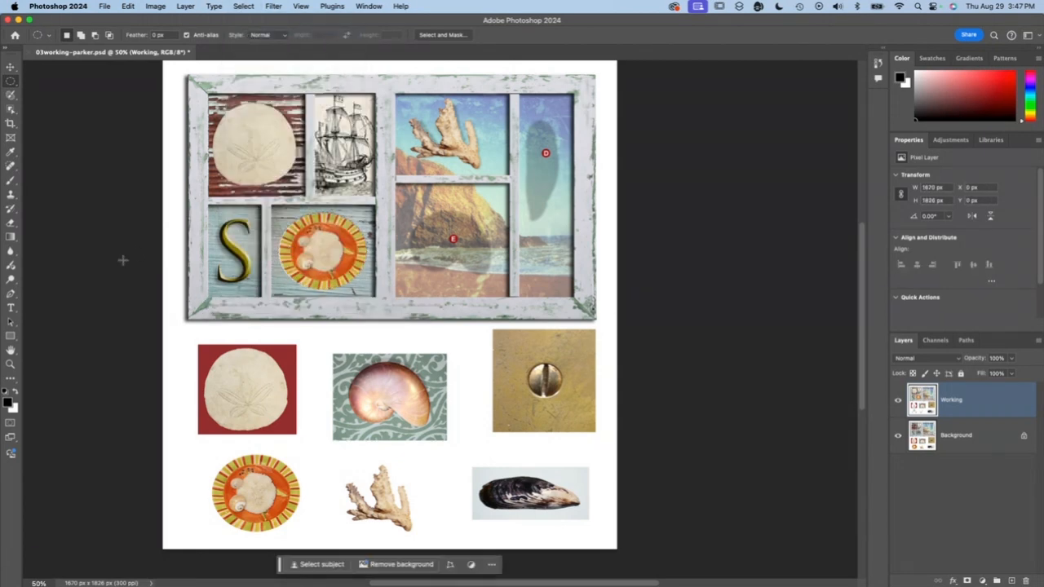
pyautogui.press('super+s')
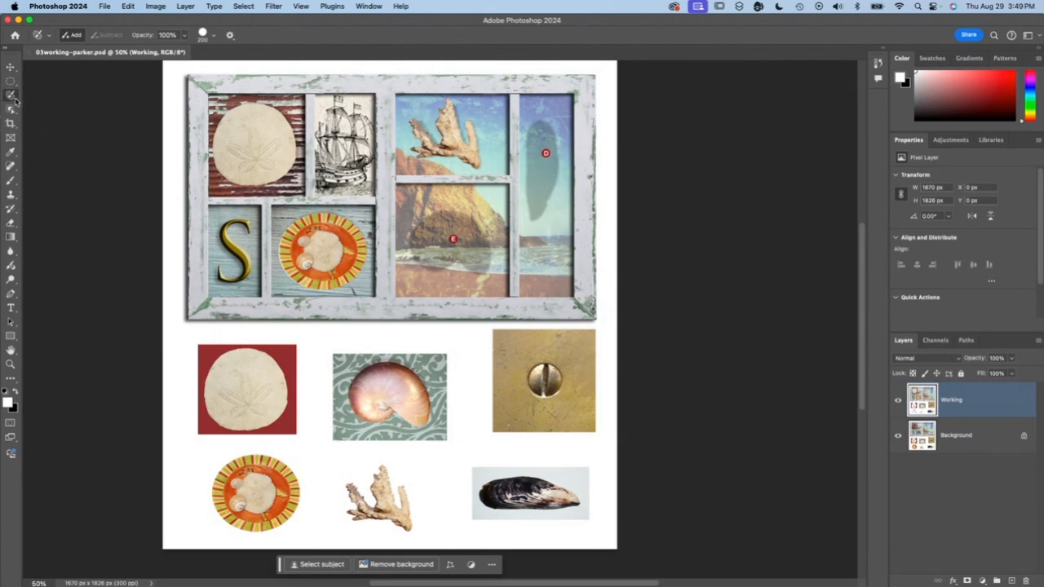
# - Choose the Lasso tool and enlarge the view of the mussel shell to 300%
pyautogui.rightClick(12, 96)
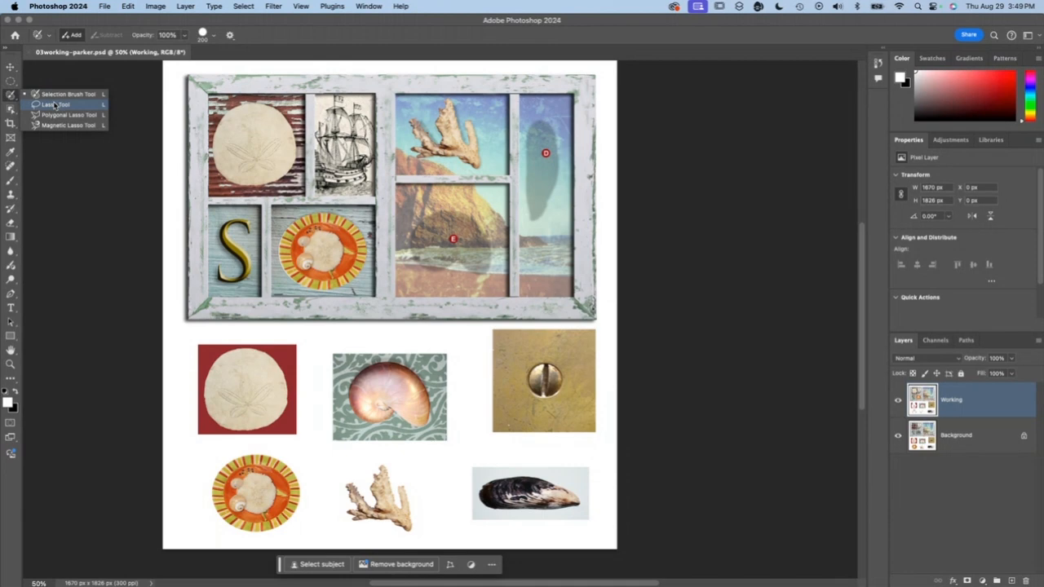
pyautogui.click(54, 105)
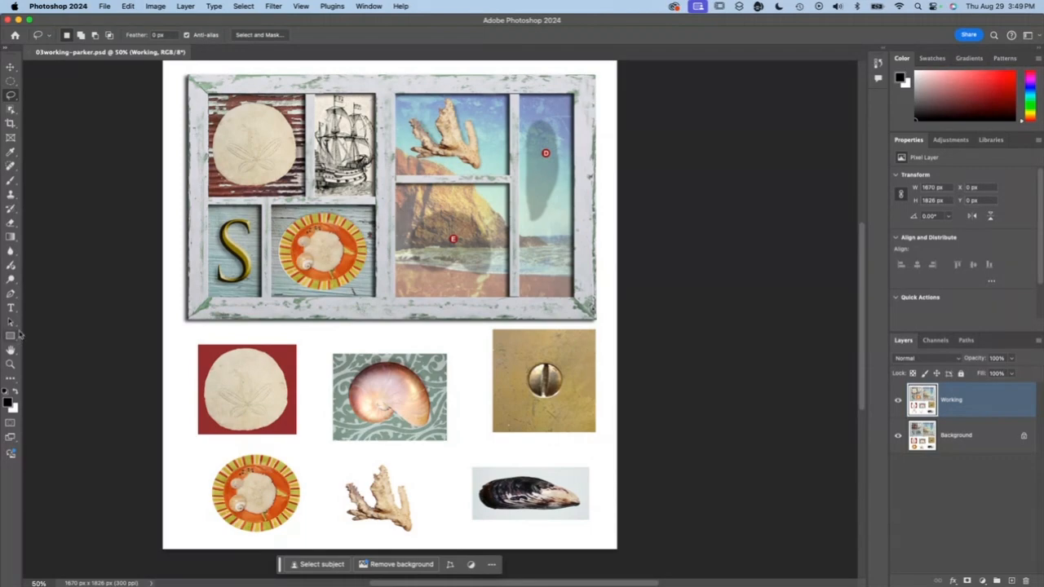
pyautogui.press('z')
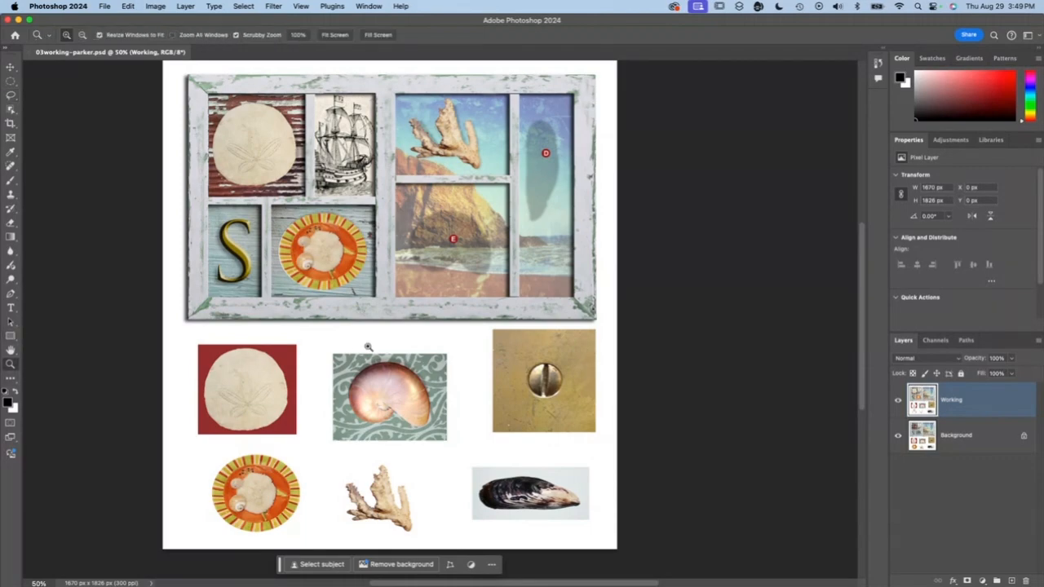
pyautogui.moveTo(526, 443); pyautogui.dragTo(530, 447)
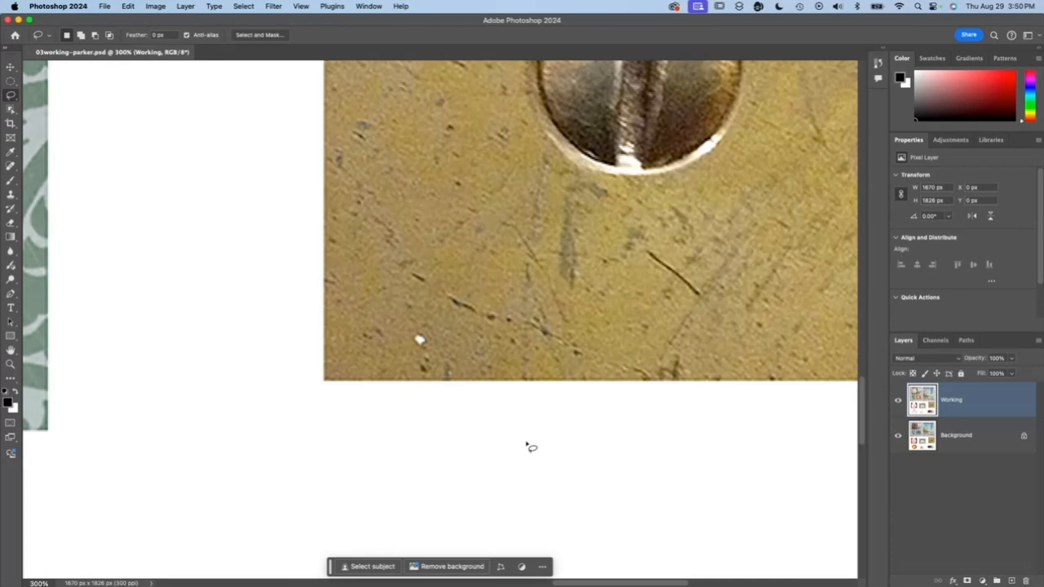
pyautogui.moveTo(527, 438); pyautogui.dragTo(436, 71)
pyautogui.moveTo(411, 258); pyautogui.dragTo(403, 219)
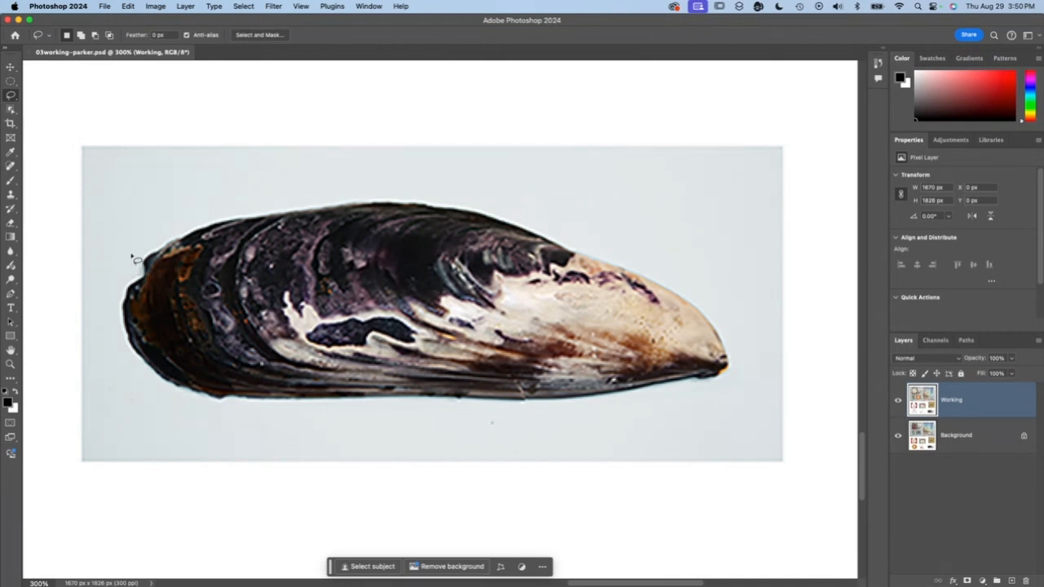
# - Try a freehand Lasso outline along the mussel shell's upper edge, and clear the partial selection
pyautogui.moveTo(141, 276)
pyautogui.mouseDown()
pyautogui.moveTo(162, 246)
pyautogui.moveTo(190, 233)
pyautogui.mouseUp()
pyautogui.click(138, 222)
pyautogui.moveTo(141, 259)
pyautogui.mouseDown()
pyautogui.moveTo(224, 218)
pyautogui.moveTo(305, 205)
pyautogui.moveTo(455, 209)
pyautogui.mouseUp()
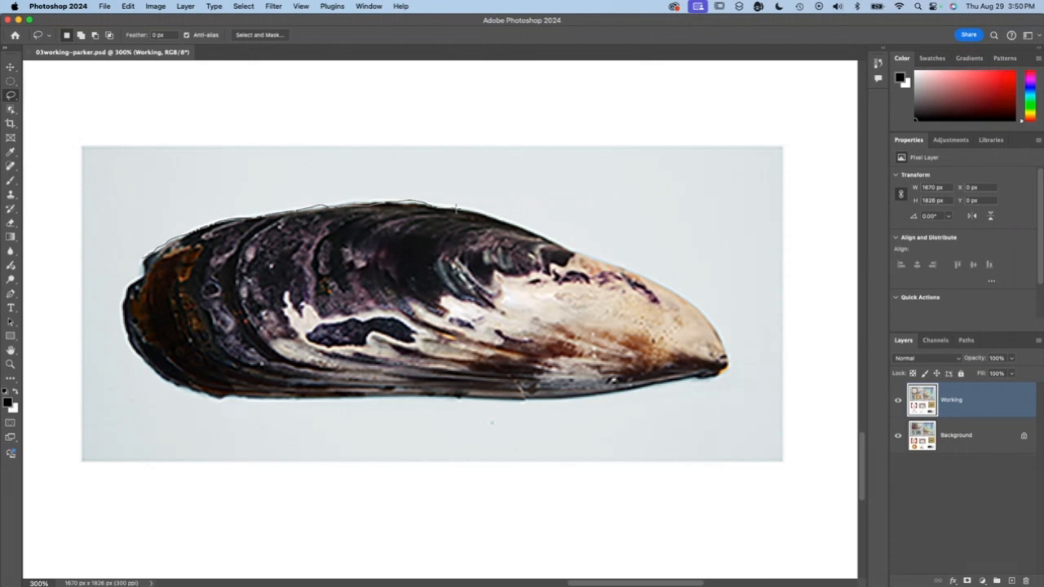
pyautogui.moveTo(455, 209); pyautogui.dragTo(460, 209)
pyautogui.moveTo(459, 210); pyautogui.dragTo(453, 211)
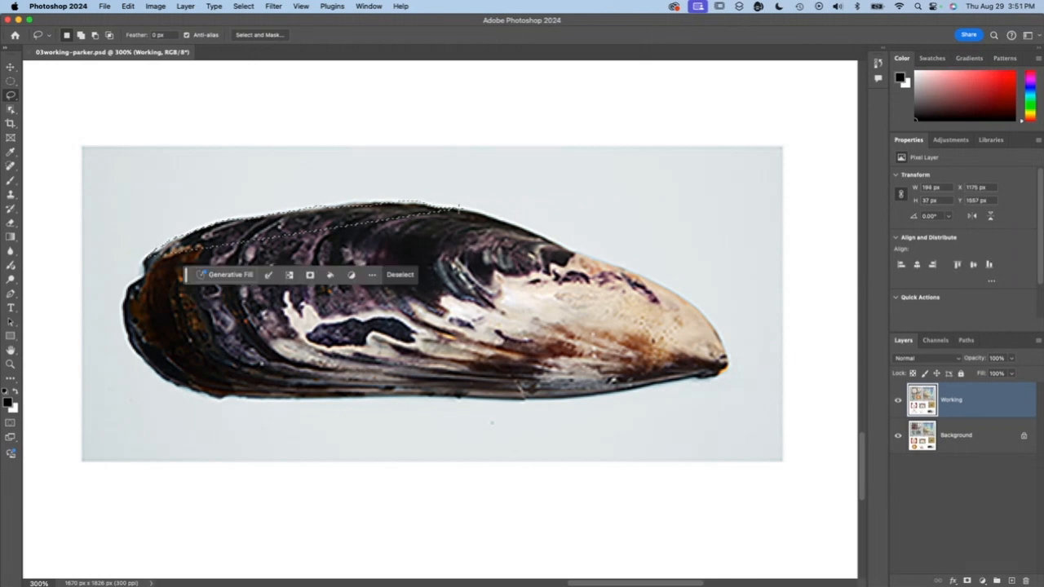
pyautogui.click(428, 246)
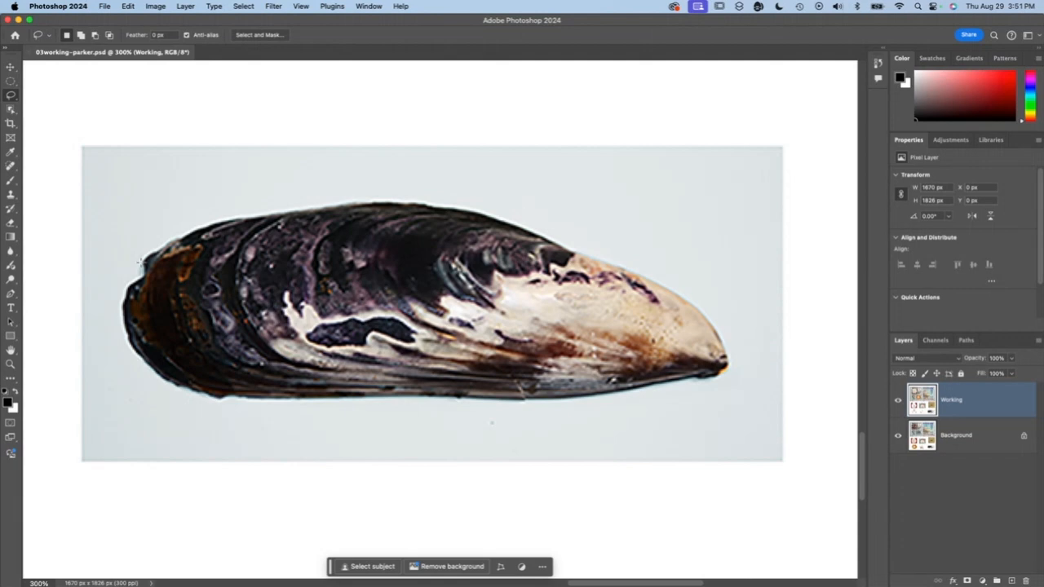
# - Lasso the whole mussel shell freehand, about 376 by 133 px, and subtract the excess background below its lower left edge
pyautogui.moveTo(141, 261)
pyautogui.mouseDown()
pyautogui.moveTo(216, 220)
pyautogui.moveTo(395, 203)
pyautogui.mouseUp()
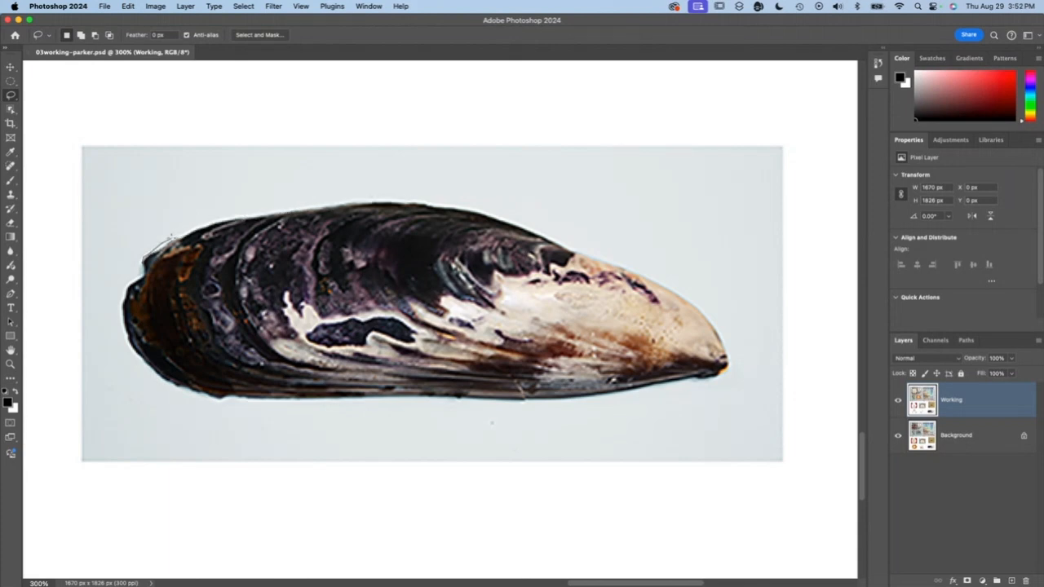
pyautogui.moveTo(171, 237)
pyautogui.mouseDown()
pyautogui.moveTo(331, 201)
pyautogui.moveTo(509, 218)
pyautogui.moveTo(706, 308)
pyautogui.moveTo(734, 360)
pyautogui.moveTo(732, 369)
pyautogui.moveTo(136, 256)
pyautogui.mouseUp()
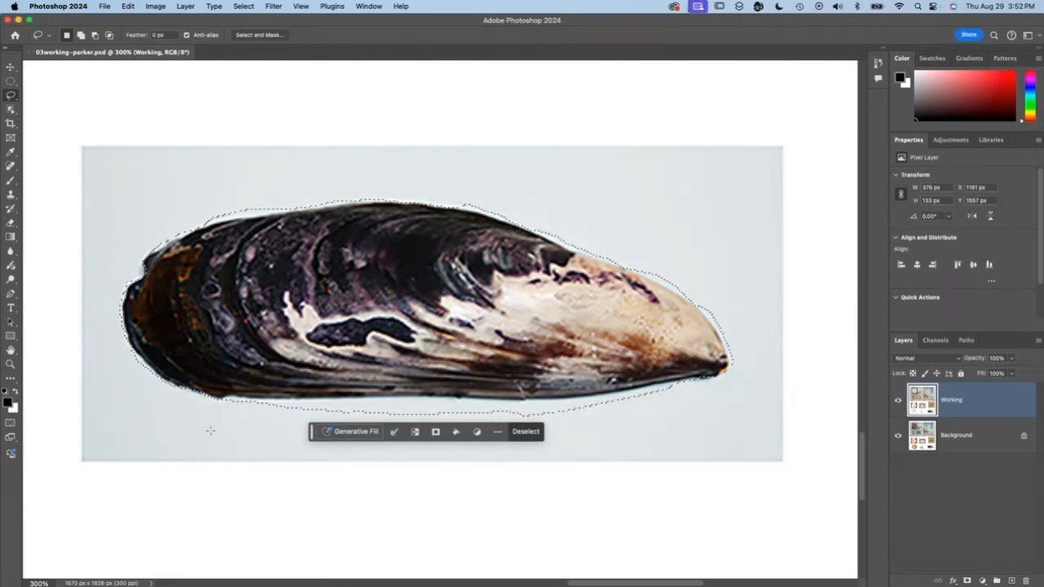
pyautogui.press('alt')
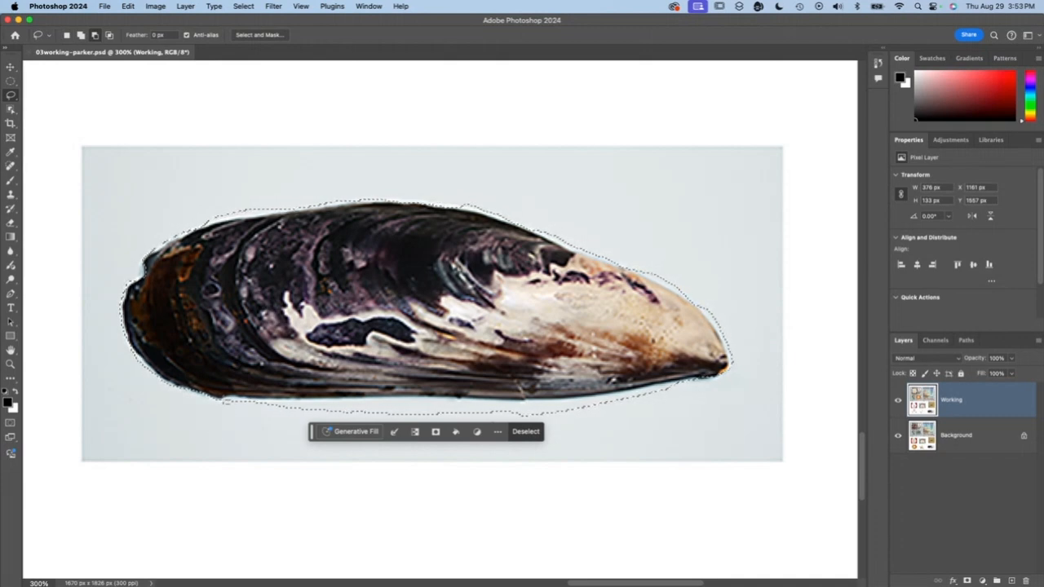
pyautogui.moveTo(227, 400); pyautogui.dragTo(228, 401)
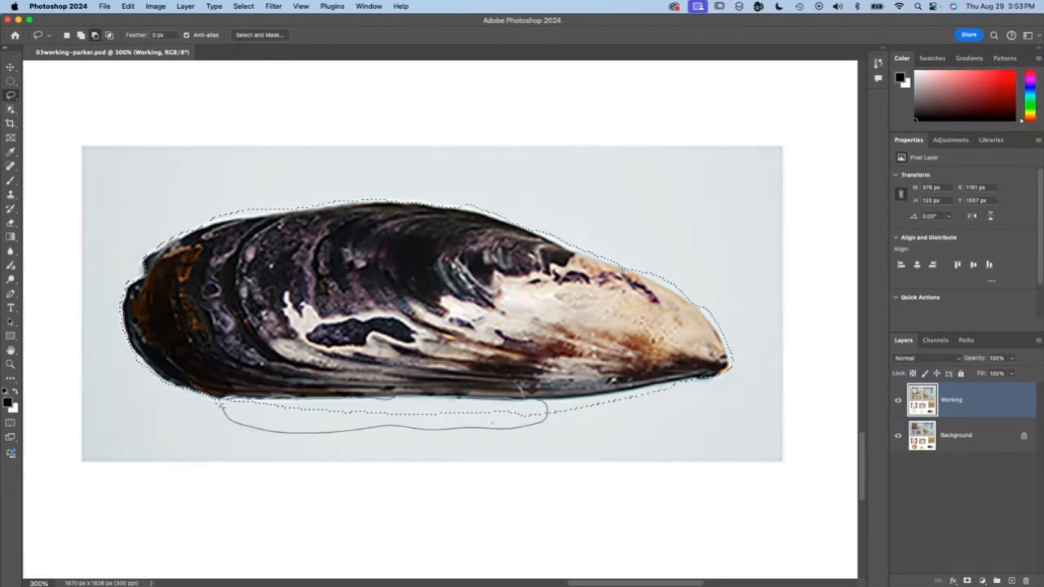
pyautogui.moveTo(220, 404); pyautogui.dragTo(225, 401)
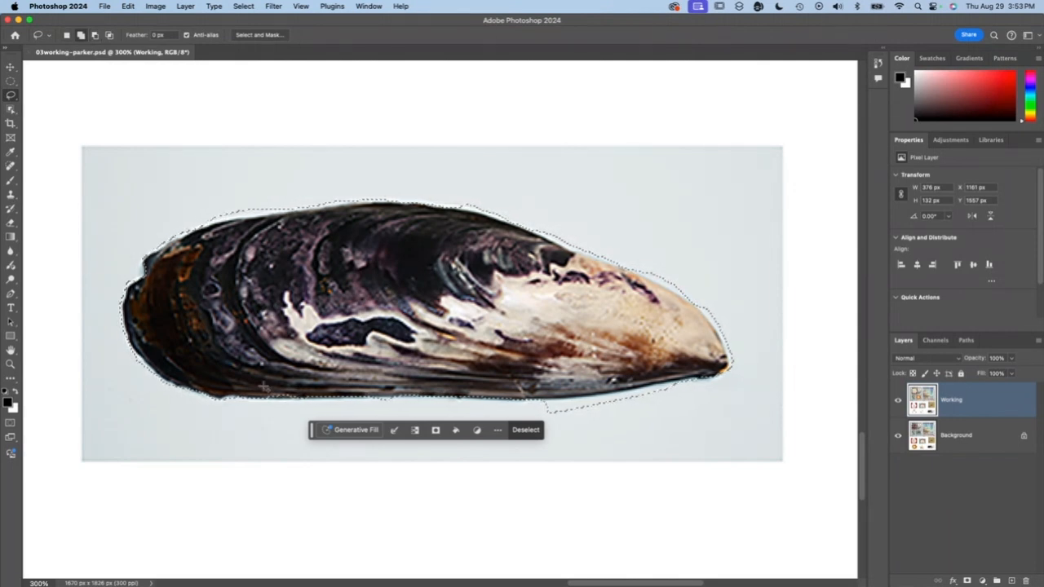
# - Try adding small areas to the selection along the mussel's lower edge and subtracting the background bumps
pyautogui.moveTo(265, 386); pyautogui.dragTo(265, 388)
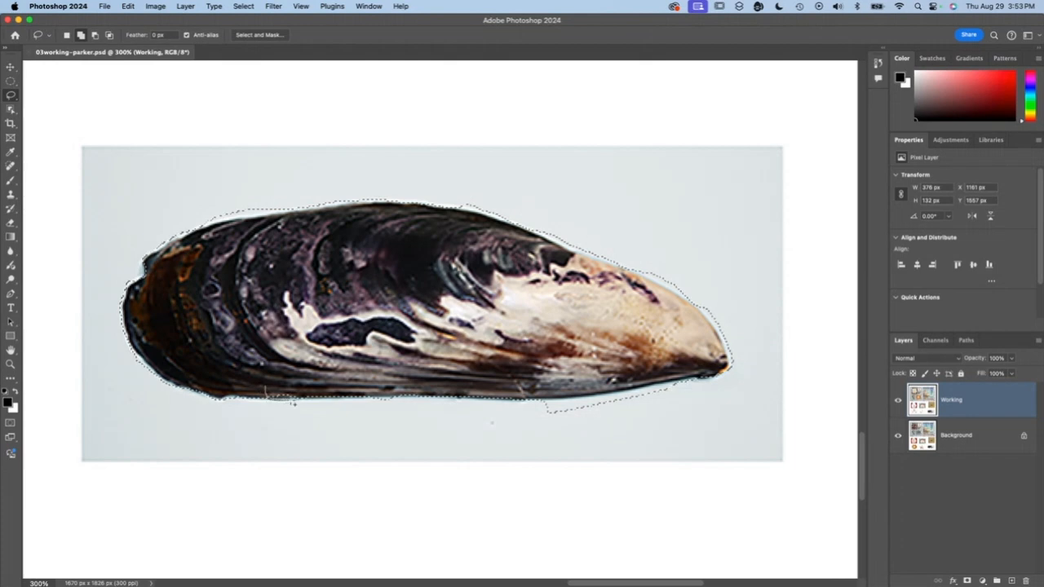
pyautogui.moveTo(305, 387); pyautogui.dragTo(298, 379)
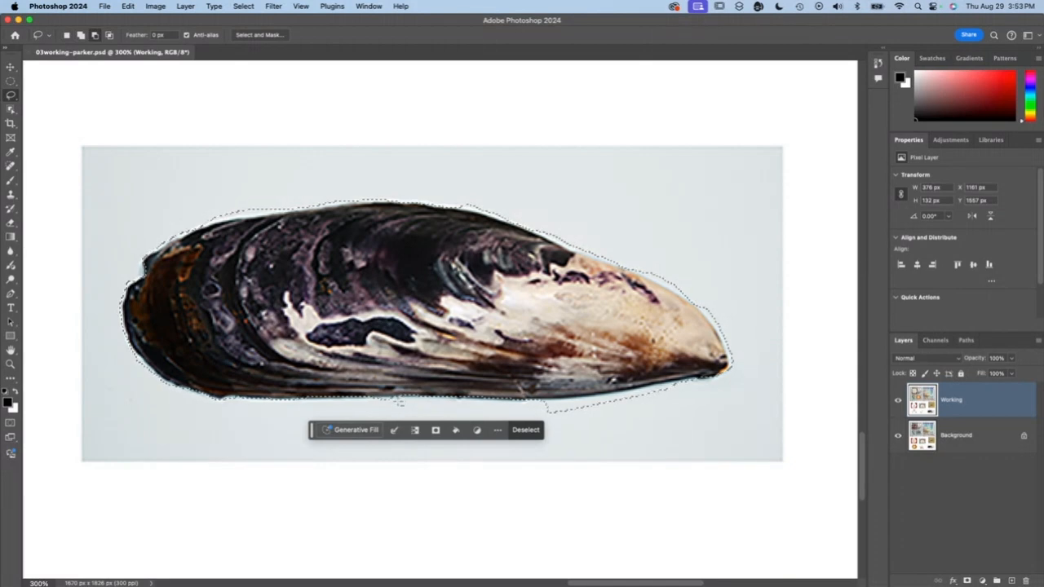
pyautogui.moveTo(525, 389); pyautogui.dragTo(523, 389)
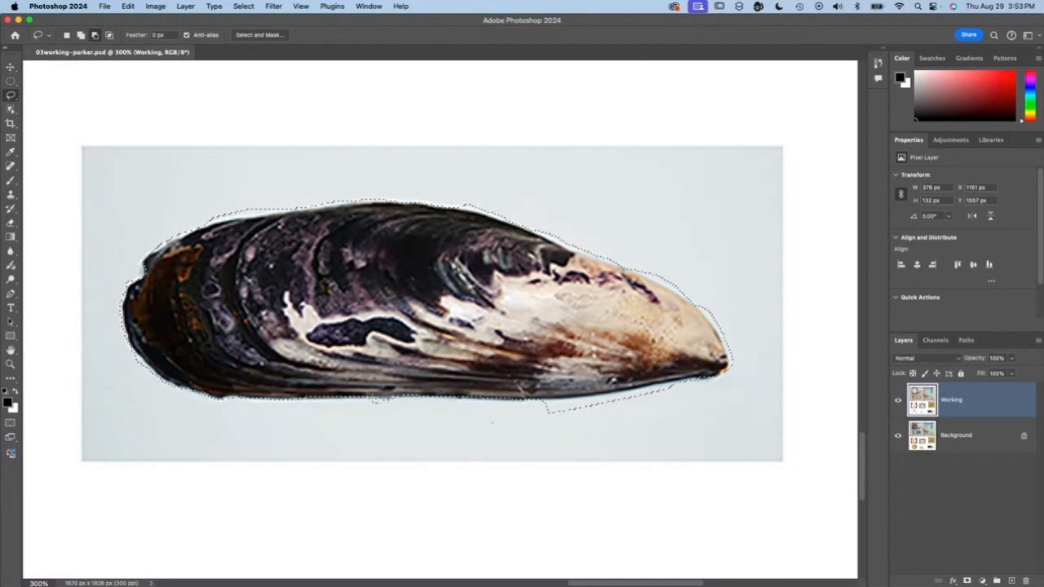
pyautogui.moveTo(492, 423); pyautogui.dragTo(541, 401)
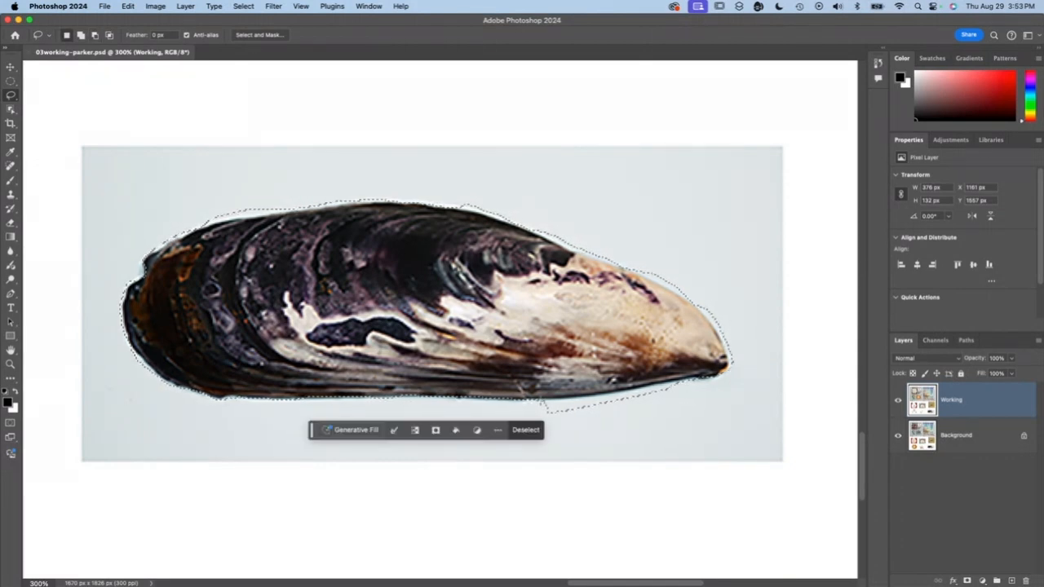
# - Subtract the excess background beneath the mussel's lower right edge and above its upper left edge from the selection
pyautogui.moveTo(543, 402); pyautogui.dragTo(558, 400)
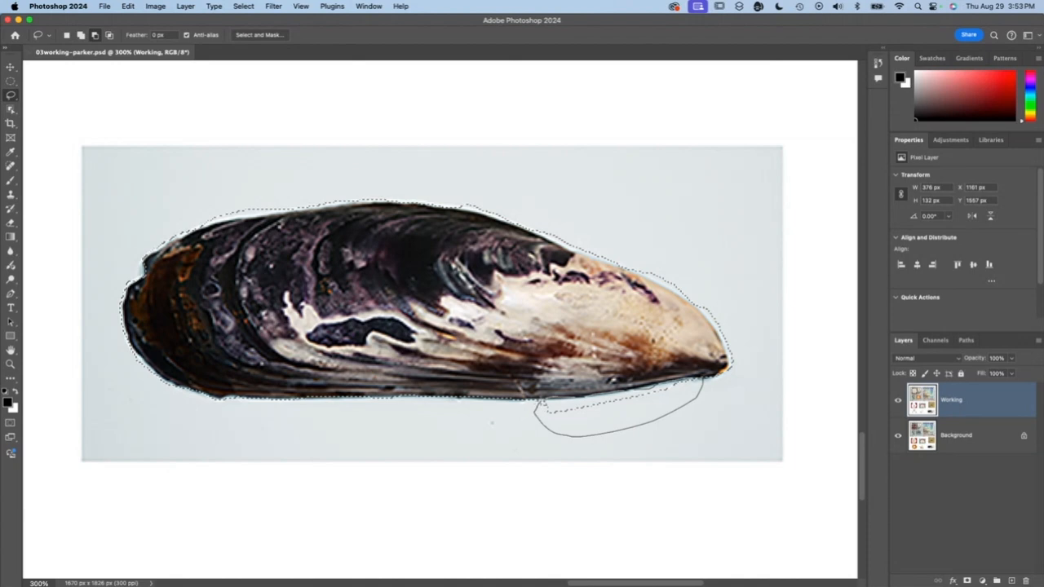
pyautogui.moveTo(535, 408); pyautogui.dragTo(538, 402)
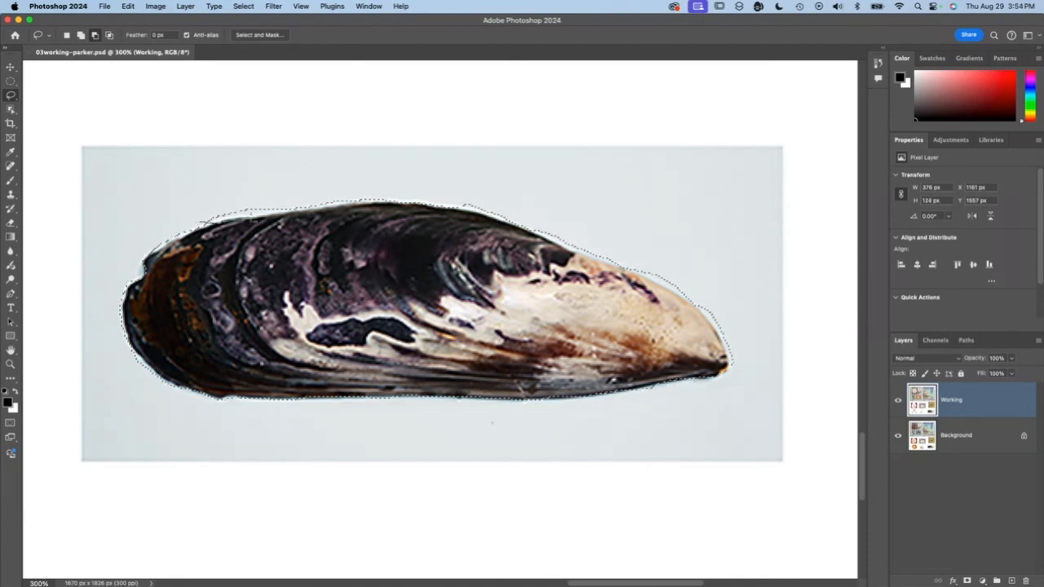
pyautogui.moveTo(200, 195); pyautogui.dragTo(194, 197)
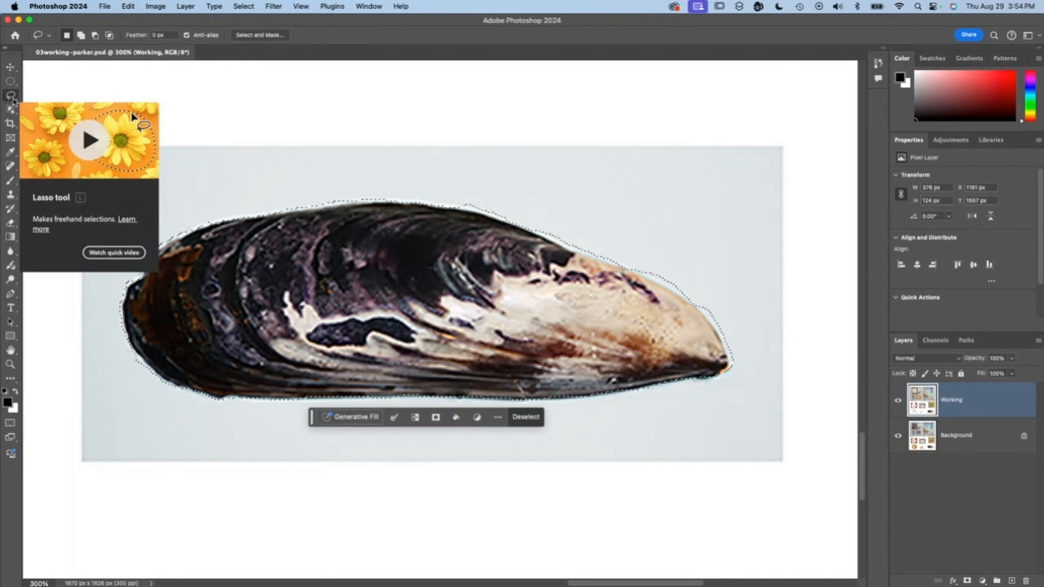
# - Switch to the Polygonal Lasso tool and clear the freehand selection around the mussel
pyautogui.click(11, 96)
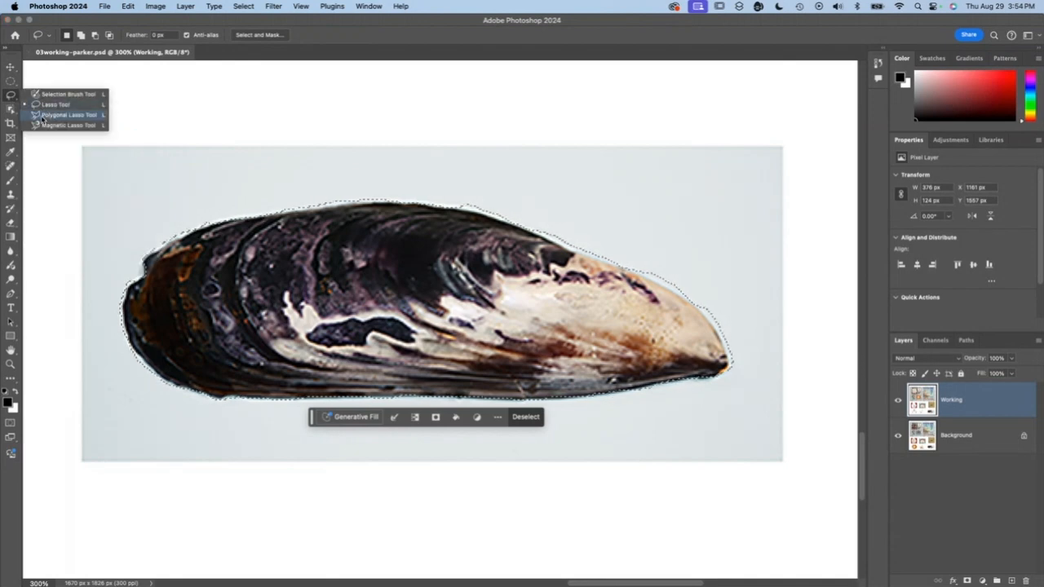
pyautogui.click(44, 118)
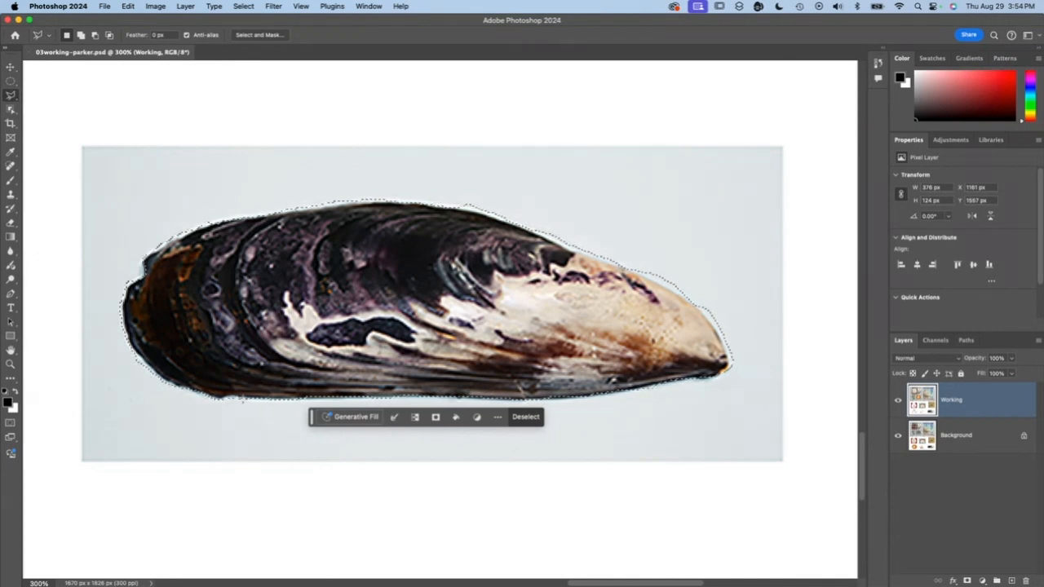
pyautogui.press('super+d')
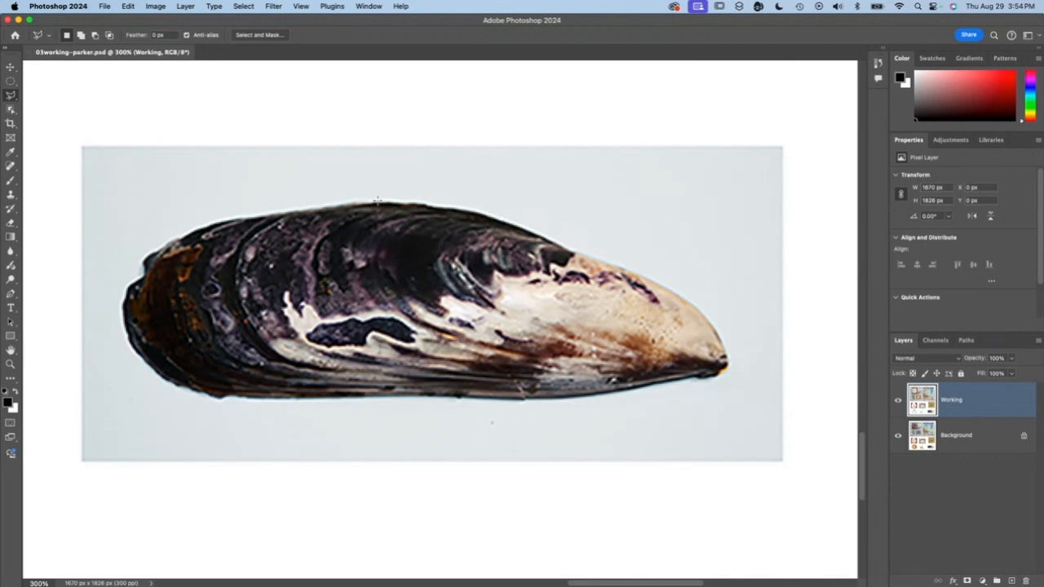
pyautogui.click(377, 200)
pyautogui.click(128, 219)
pyautogui.click(128, 389)
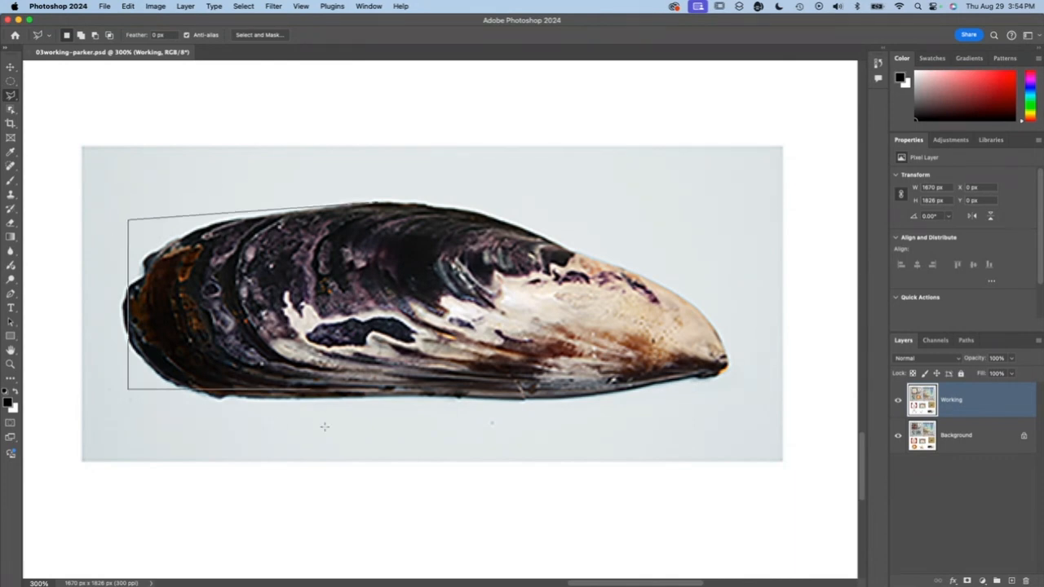
pyautogui.click(389, 389)
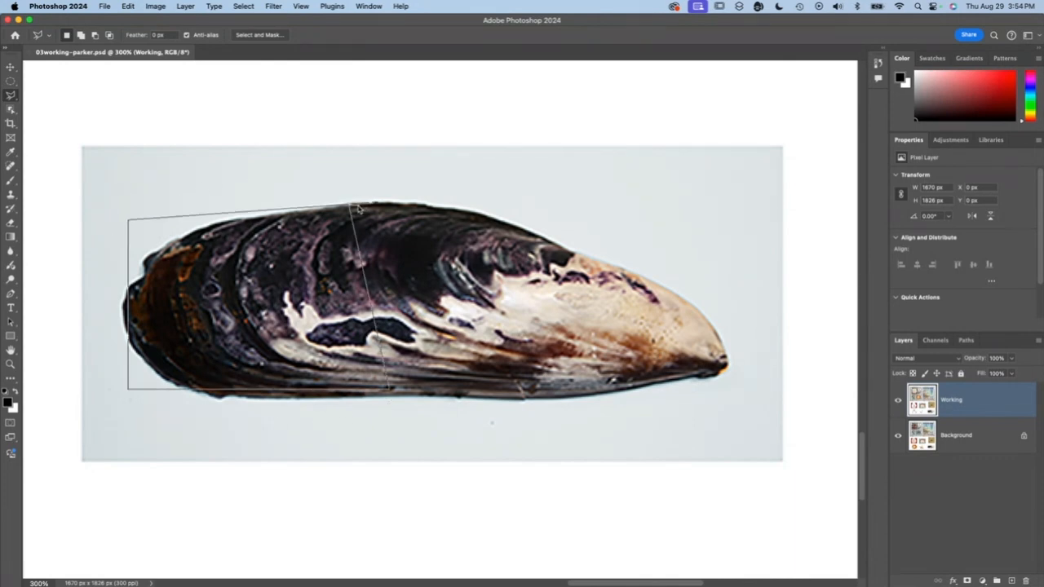
pyautogui.press('Escape')
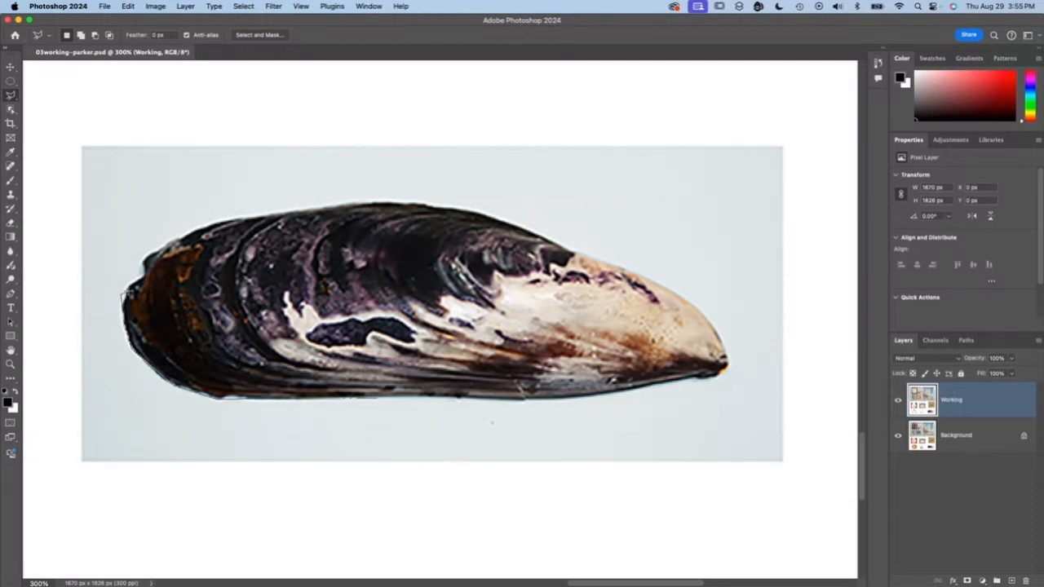
# - Try outlining the whole mussel shell with straight Polygonal Lasso segments, about 378 by 123 px, and clear the selection
pyautogui.click(140, 278)
pyautogui.click(142, 258)
pyautogui.click(227, 220)
pyautogui.click(372, 200)
pyautogui.click(499, 213)
pyautogui.click(577, 252)
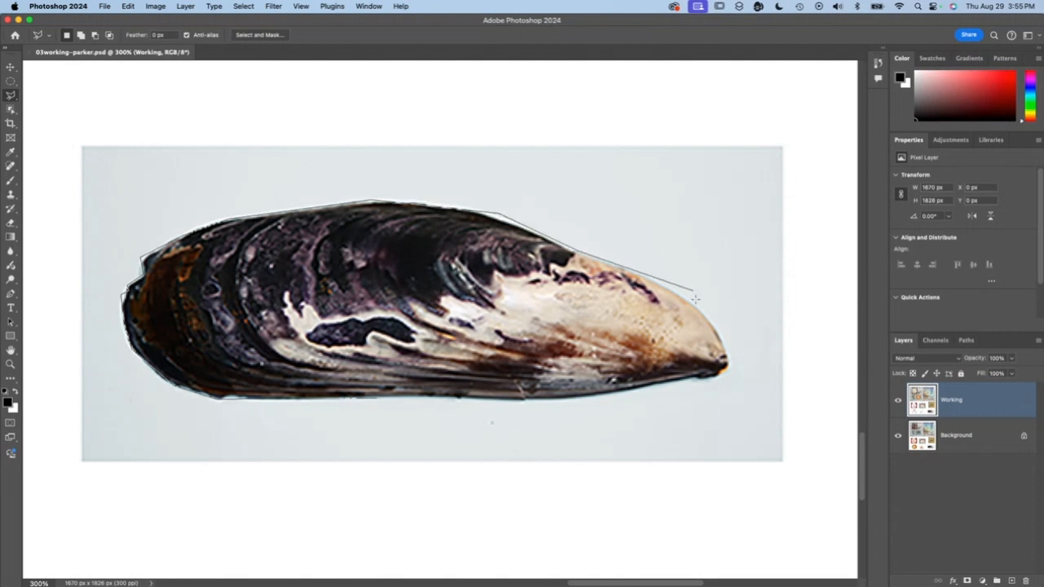
pyautogui.click(731, 359)
pyautogui.click(711, 394)
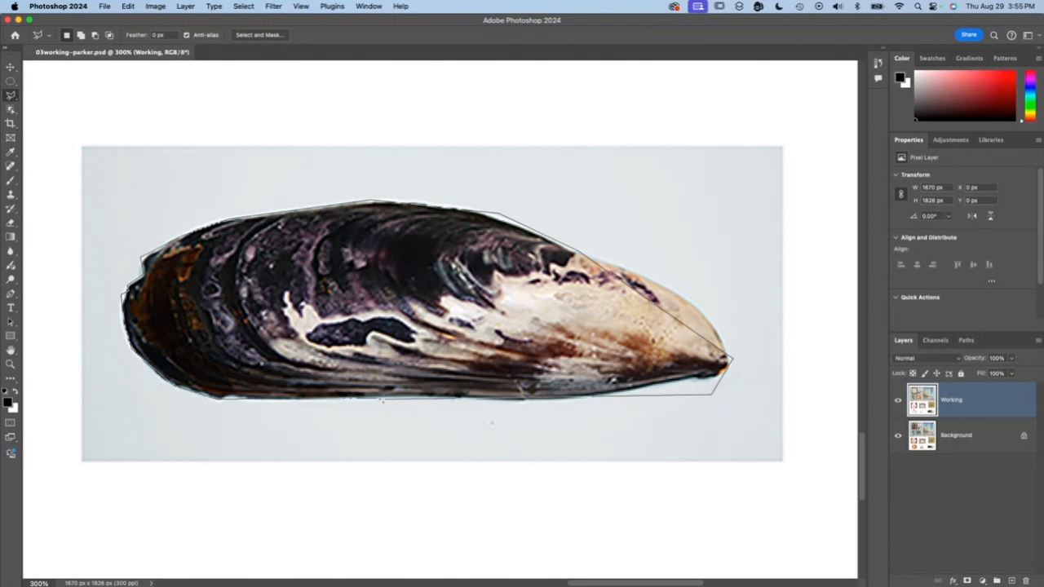
pyautogui.doubleClick(377, 400)
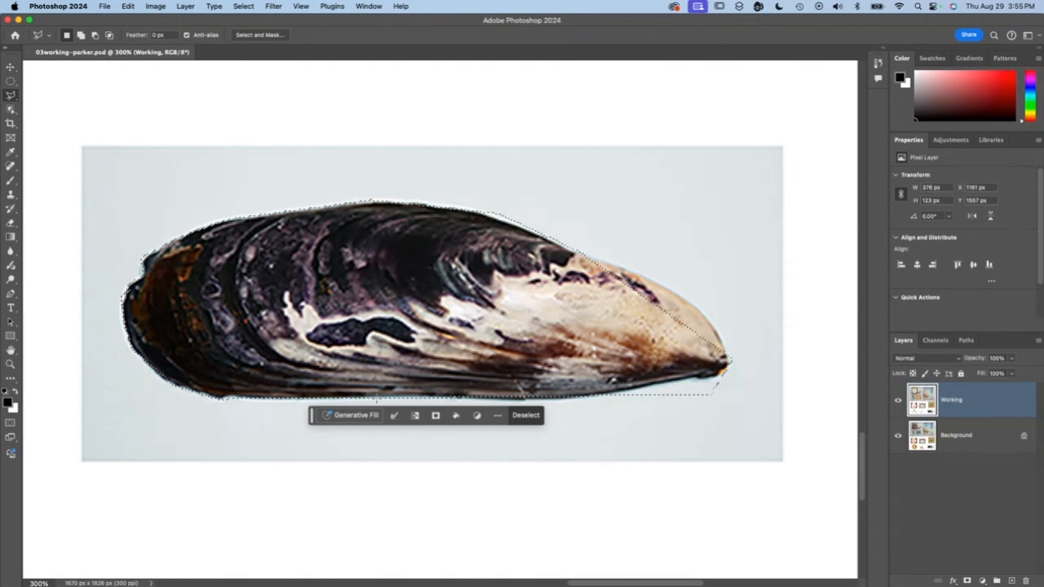
pyautogui.press('super+d')
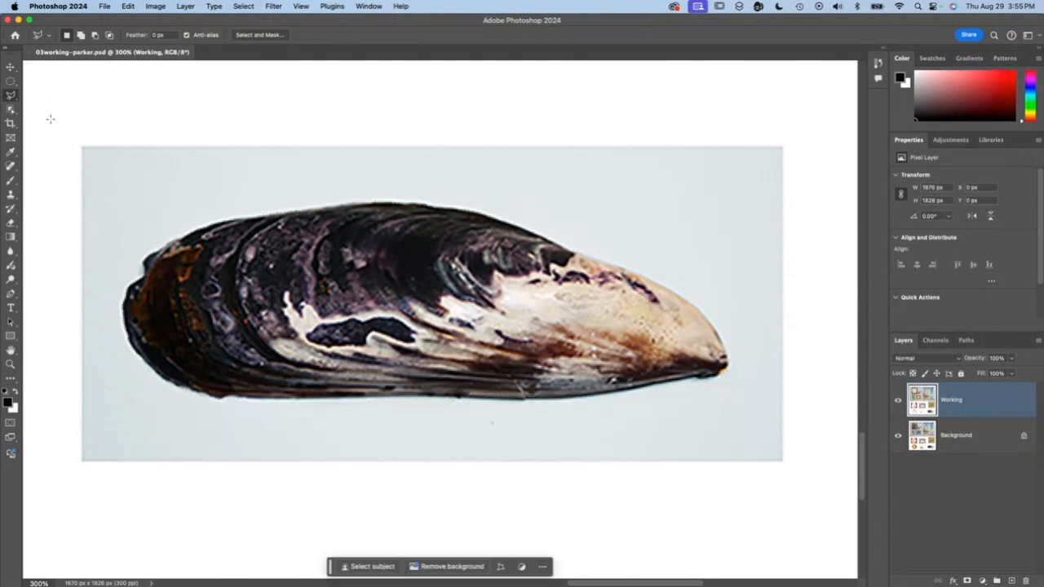
# - Trace the whole mussel shell with the Magnetic Lasso tool and close the selection, about 369 by 121 px
pyautogui.click(11, 97)
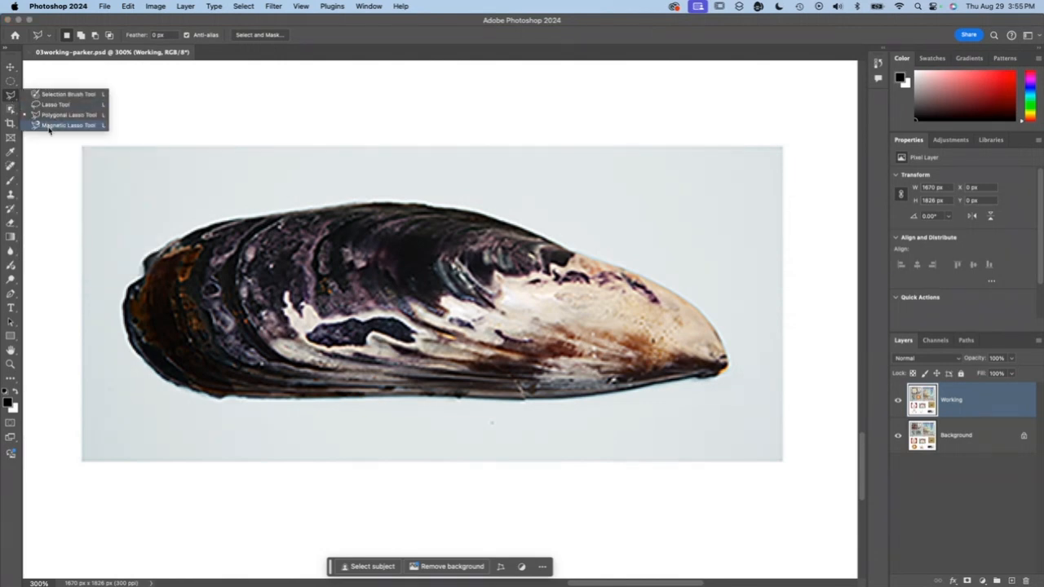
pyautogui.click(65, 125)
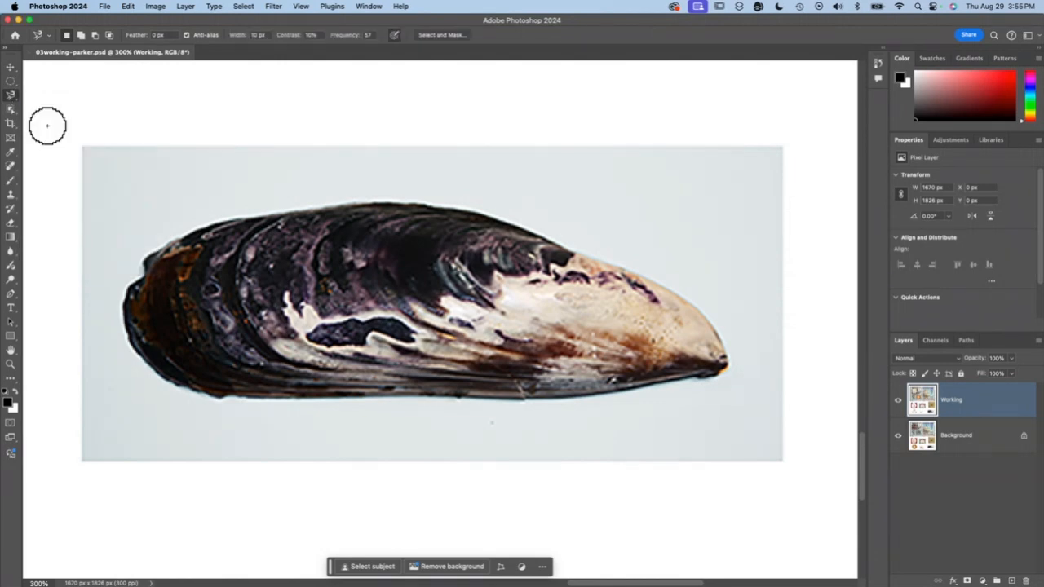
pyautogui.click(238, 213)
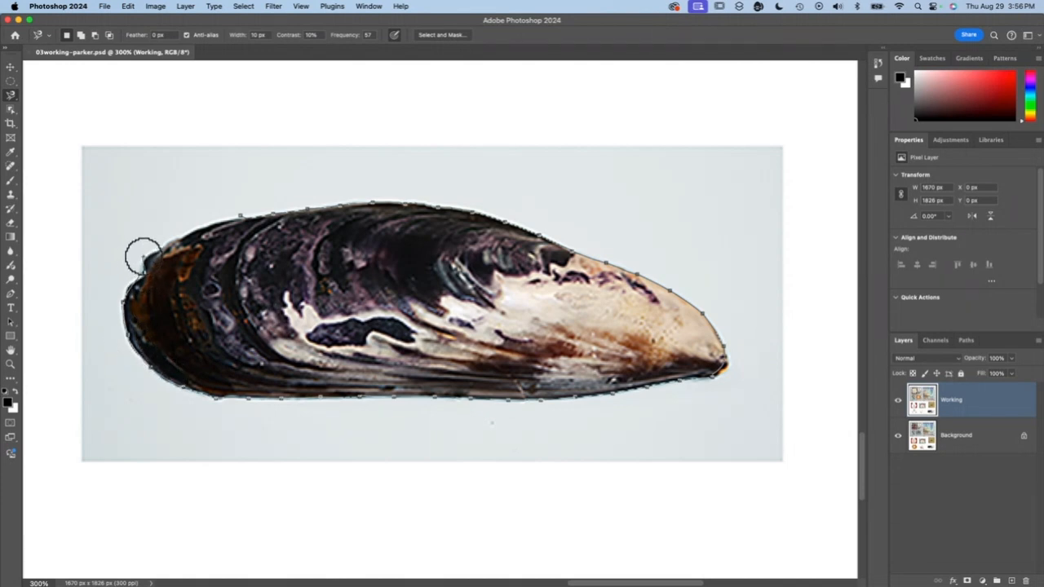
pyautogui.click(239, 216)
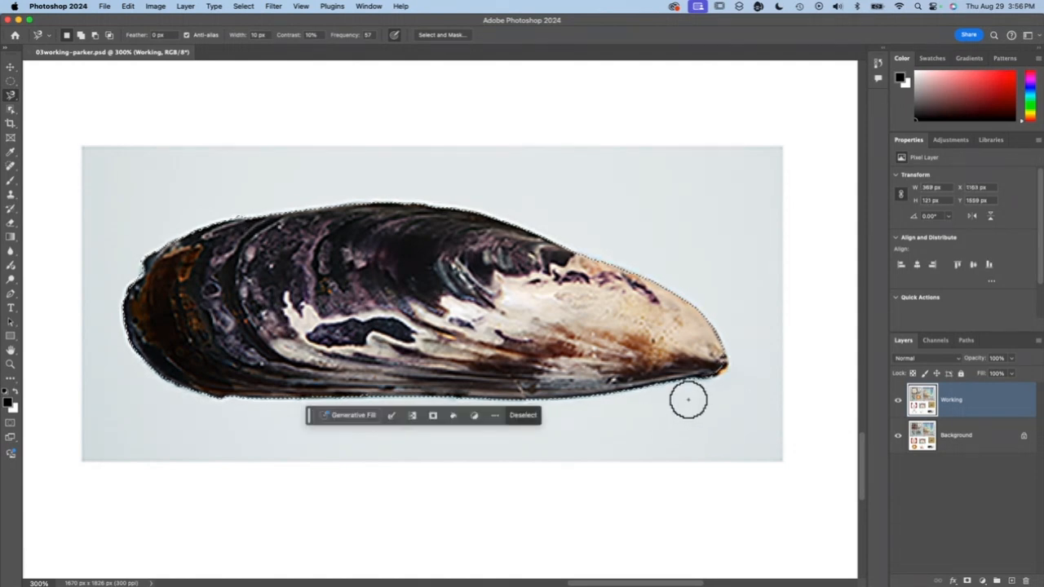
# - Add the missed orange tip at the mussel's pointed end to the selection with the freehand Lasso tool
pyautogui.press('super+equal')
pyautogui.press('super+equal')
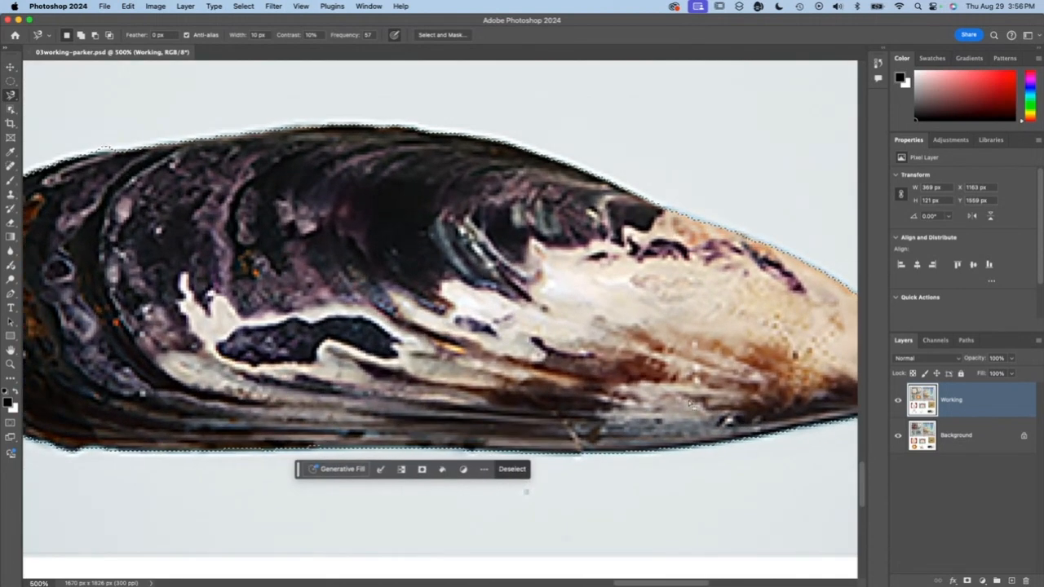
pyautogui.moveTo(525, 492); pyautogui.dragTo(45, 434)
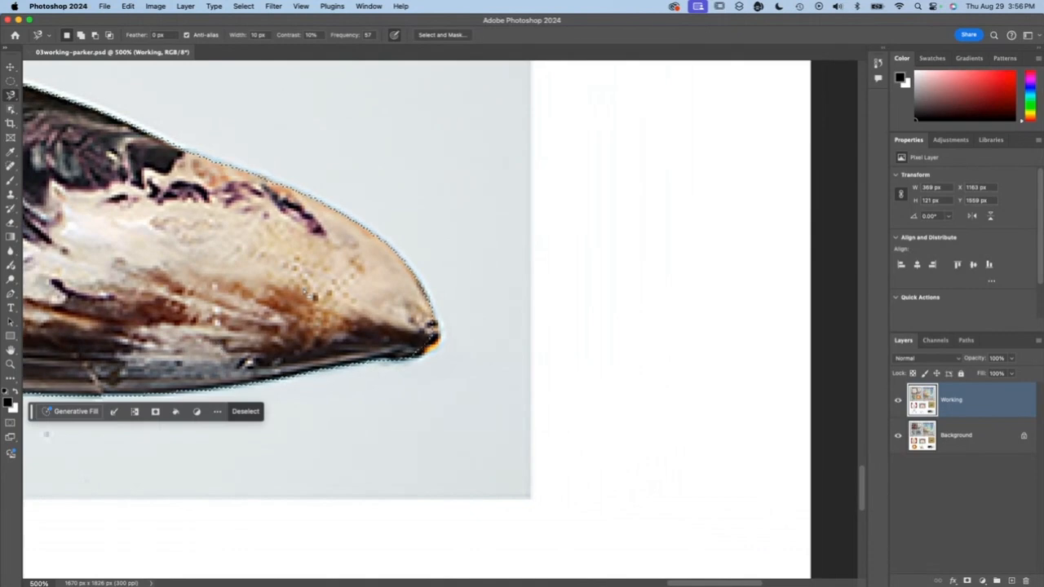
pyautogui.click(11, 95)
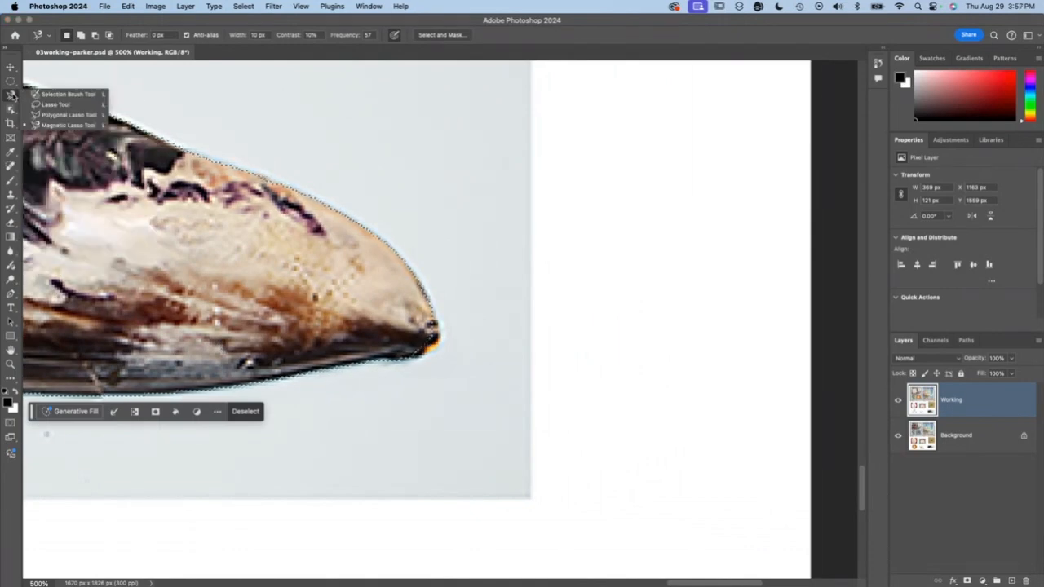
pyautogui.click(52, 106)
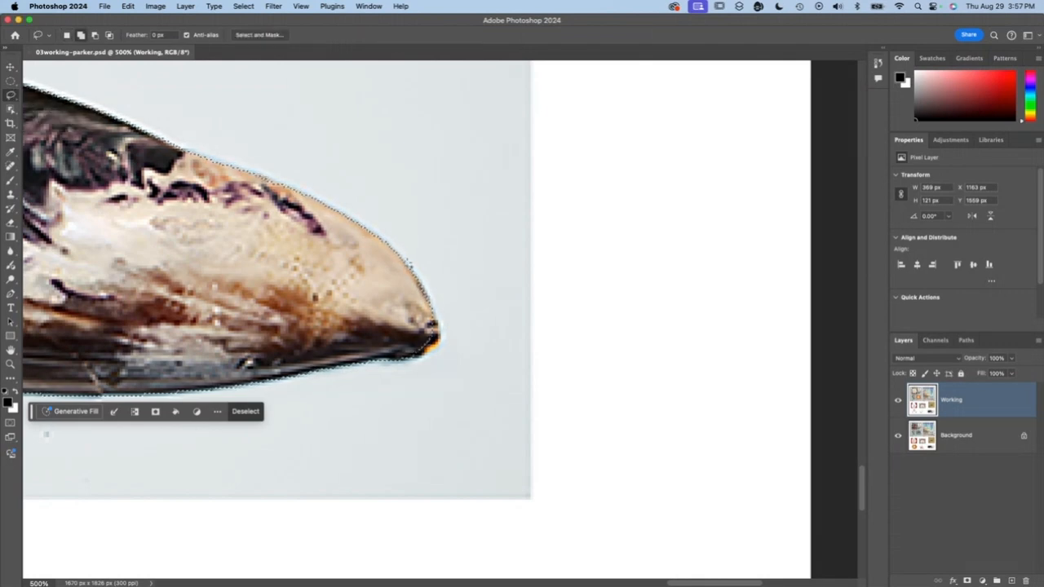
pyautogui.moveTo(409, 261)
pyautogui.mouseDown()
pyautogui.moveTo(442, 331)
pyautogui.moveTo(426, 357)
pyautogui.moveTo(399, 358)
pyautogui.moveTo(603, 308)
pyautogui.mouseUp()
pyautogui.moveTo(251, 384); pyautogui.dragTo(562, 508)
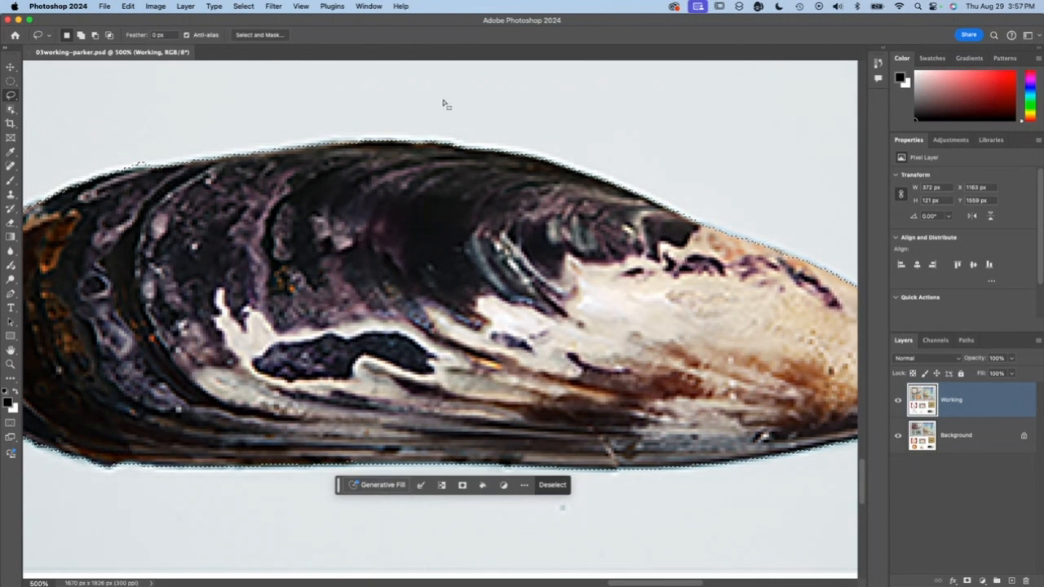
# - Smooth the mussel selection with a sample radius of 4 pixels
pyautogui.click(371, 6)
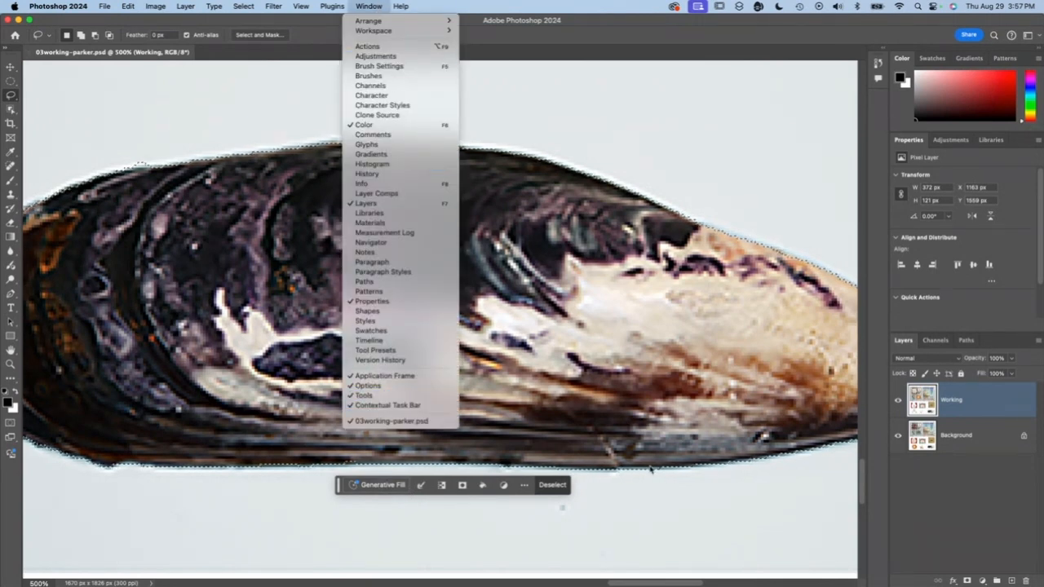
pyautogui.click(461, 511)
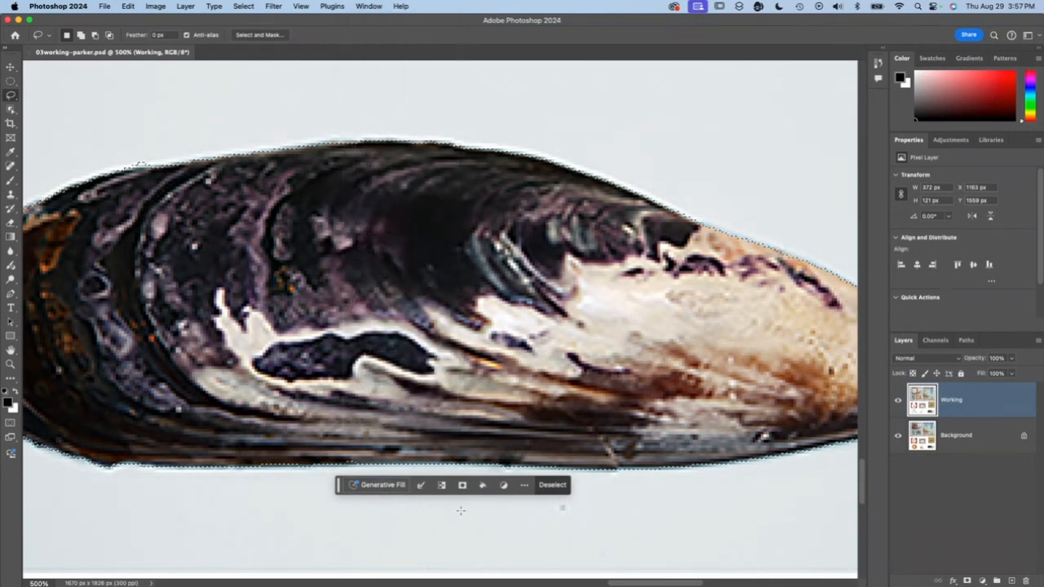
pyautogui.click(422, 486)
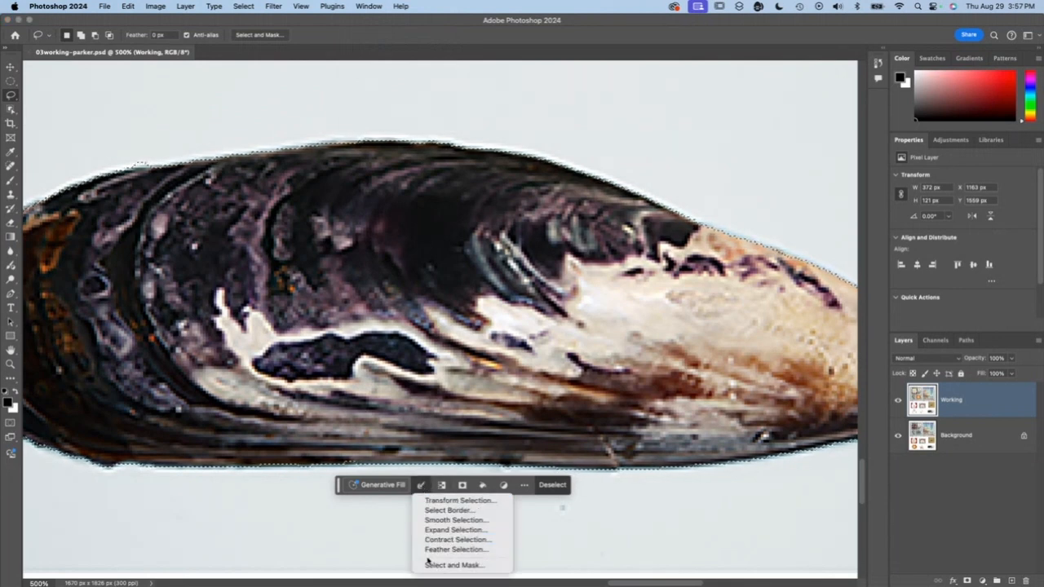
pyautogui.click(445, 521)
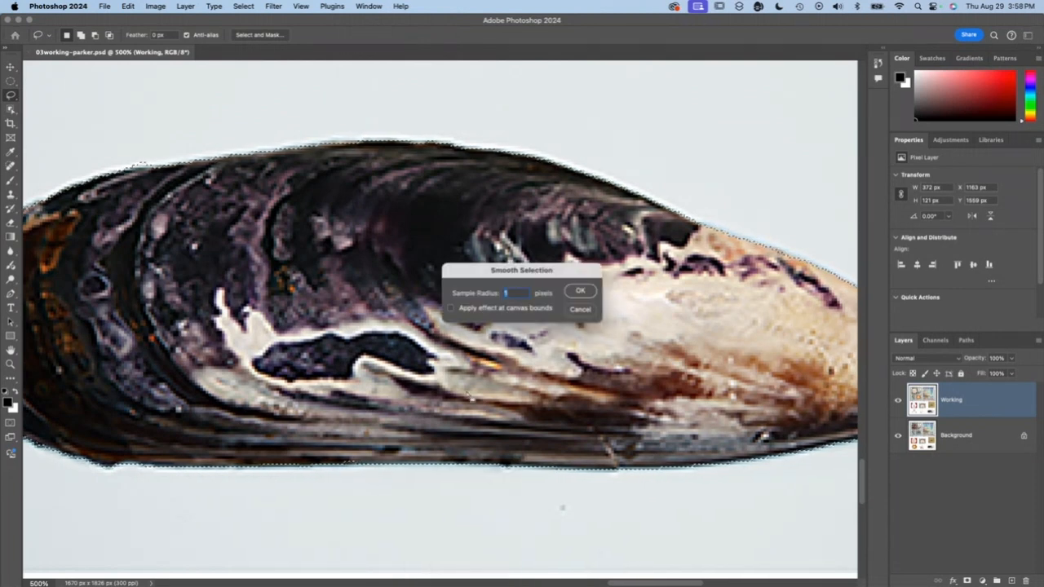
pyautogui.write('4')
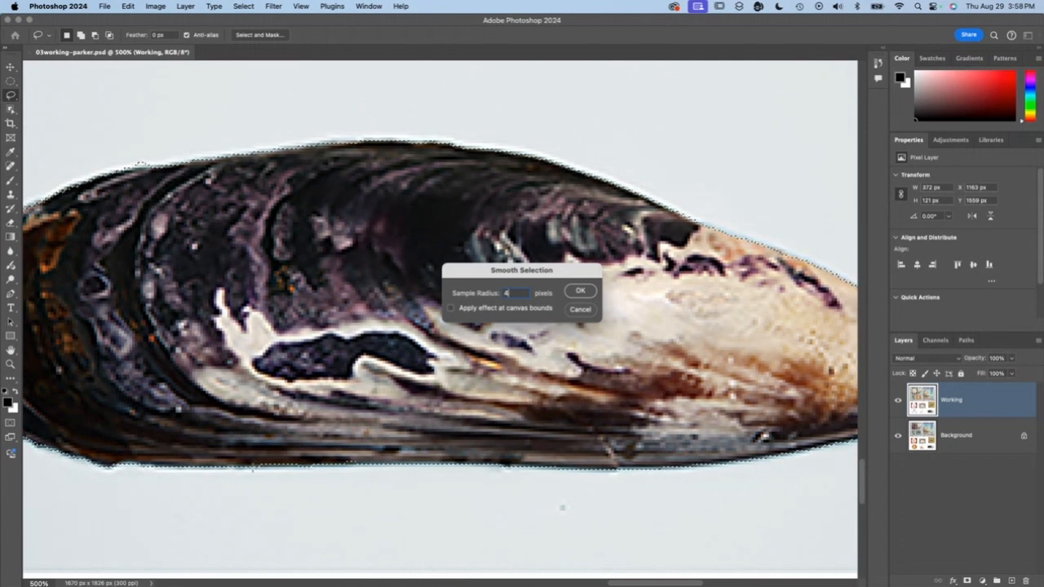
pyautogui.click(582, 291)
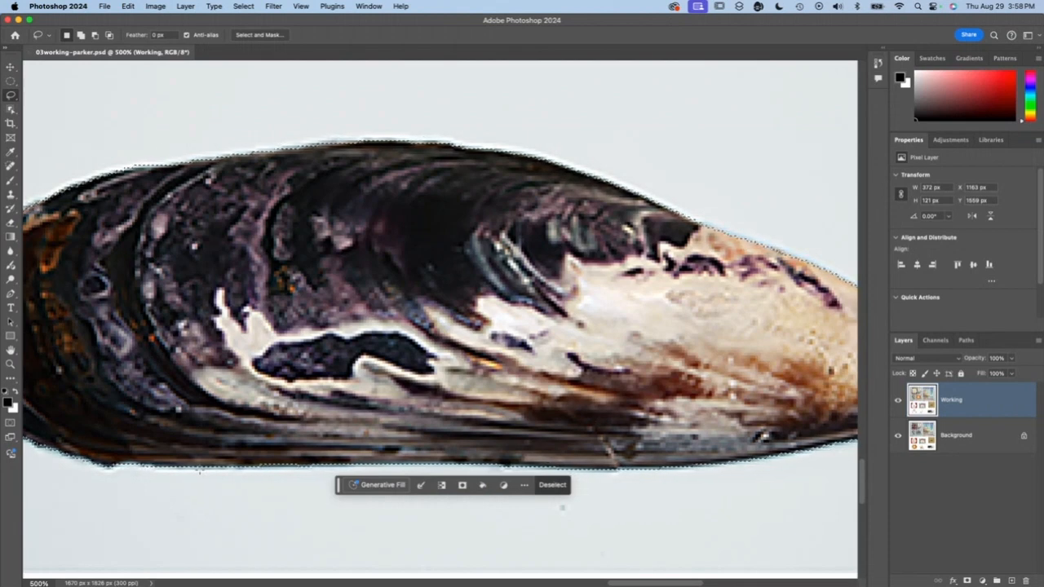
# - Try expanding the mussel selection by 2 pixels
pyautogui.click(420, 486)
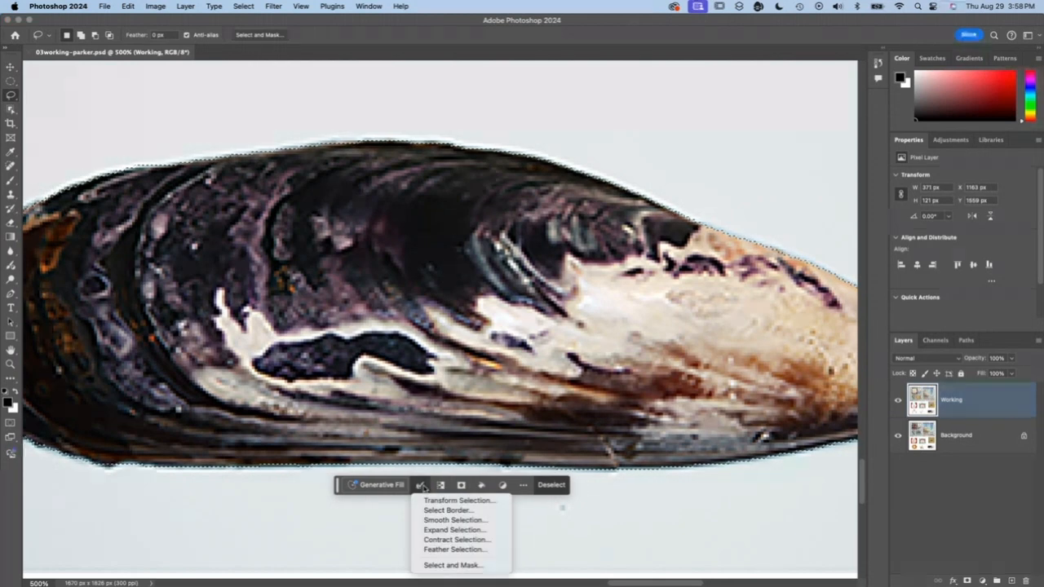
pyautogui.click(445, 530)
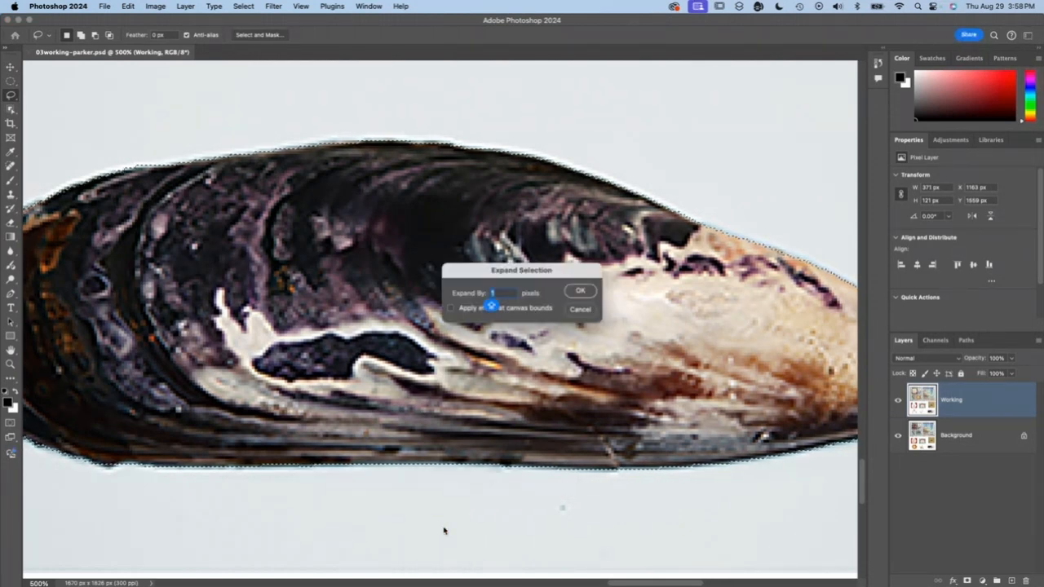
pyautogui.write('2')
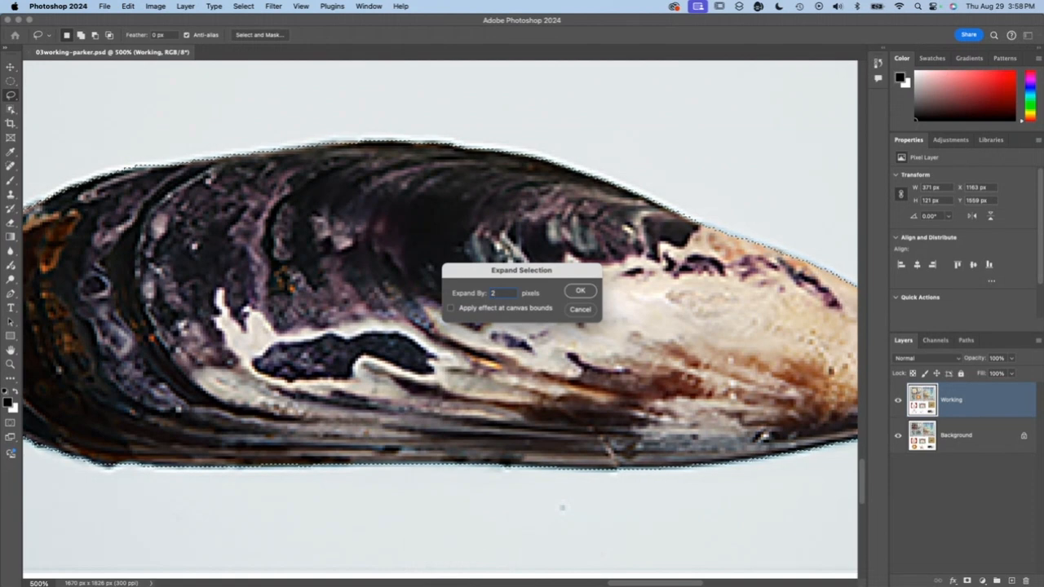
pyautogui.press('Return')
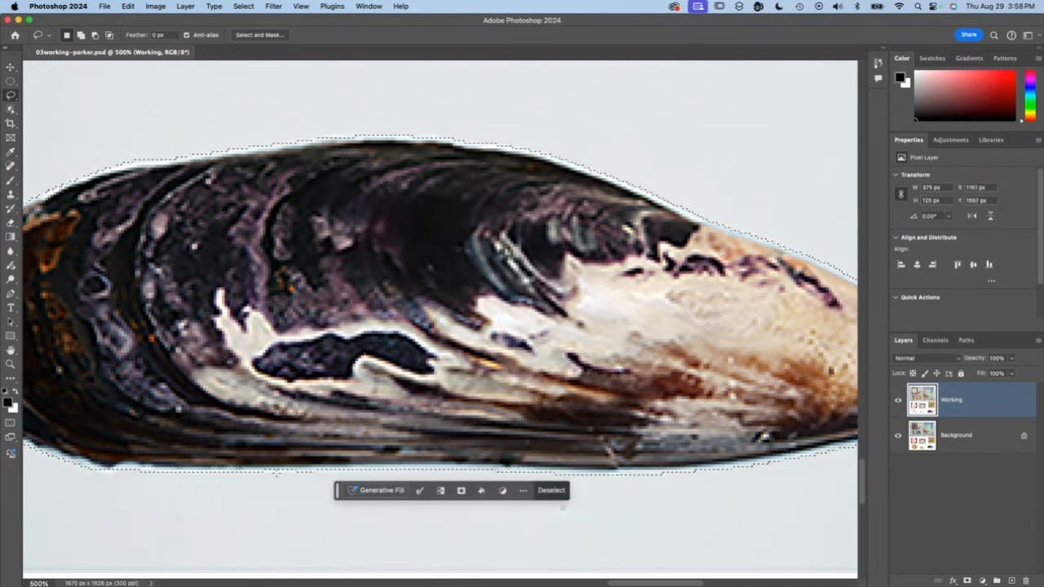
# - Try contracting the expanded mussel selection, and undo both the contraction and the expansion
pyautogui.click(419, 490)
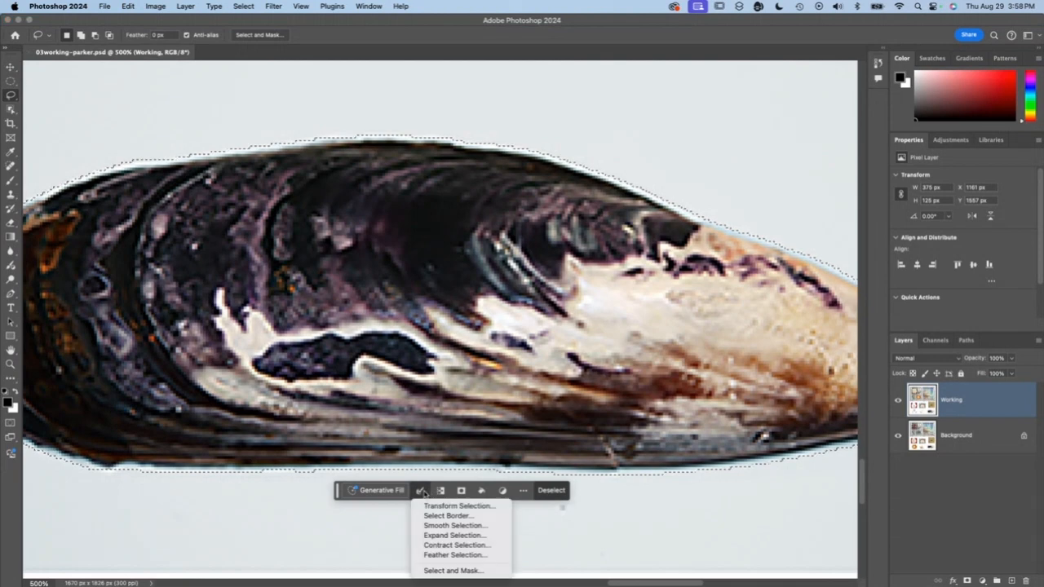
pyautogui.click(447, 545)
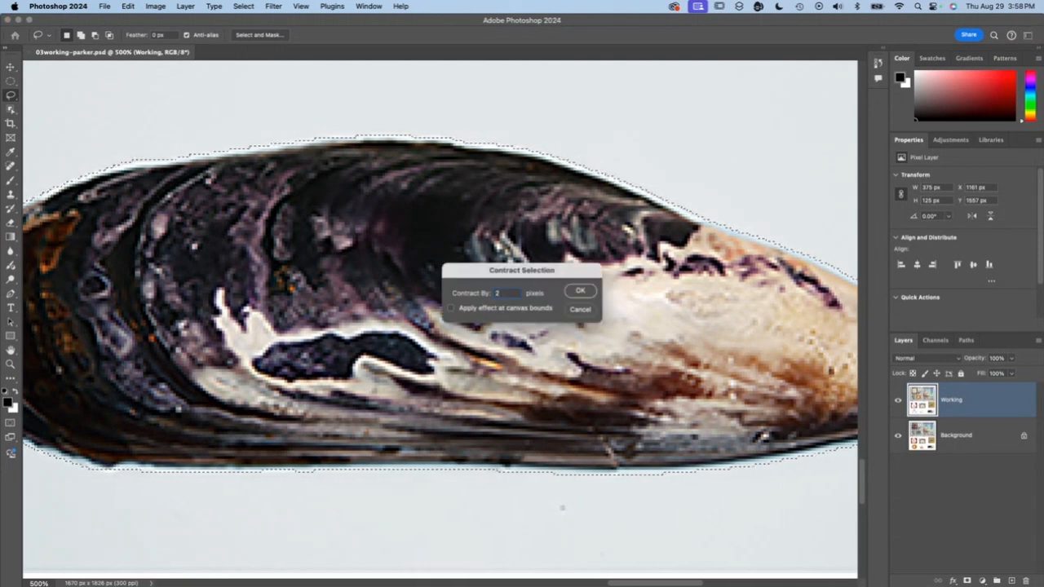
pyautogui.press('Return')
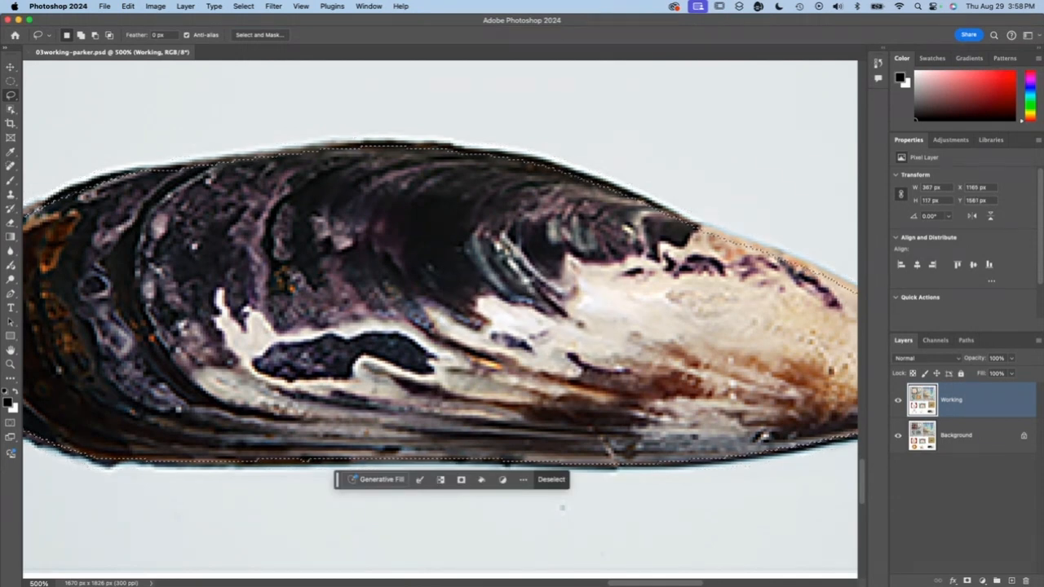
pyautogui.click(419, 480)
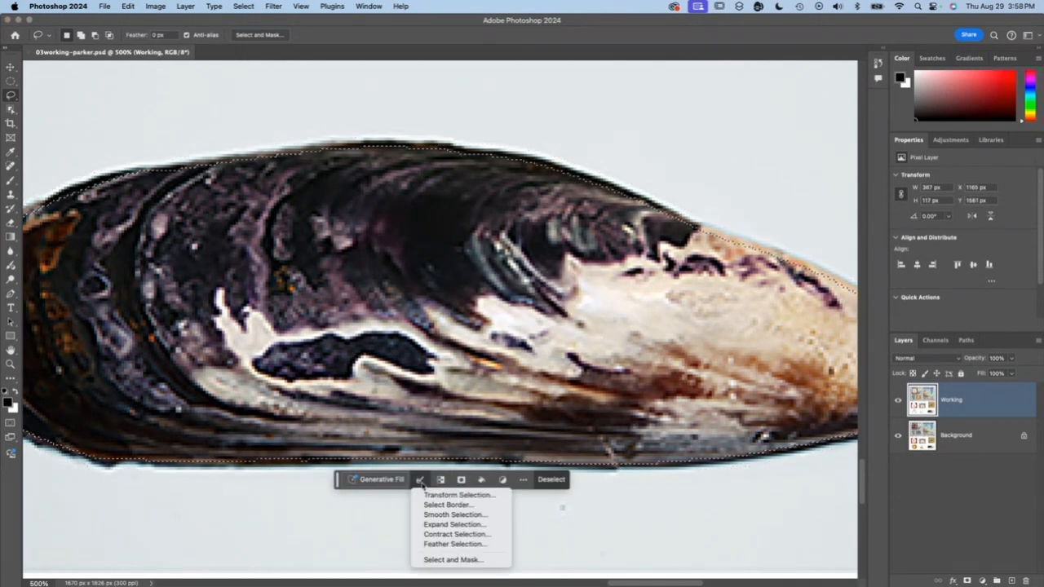
pyautogui.click(563, 507)
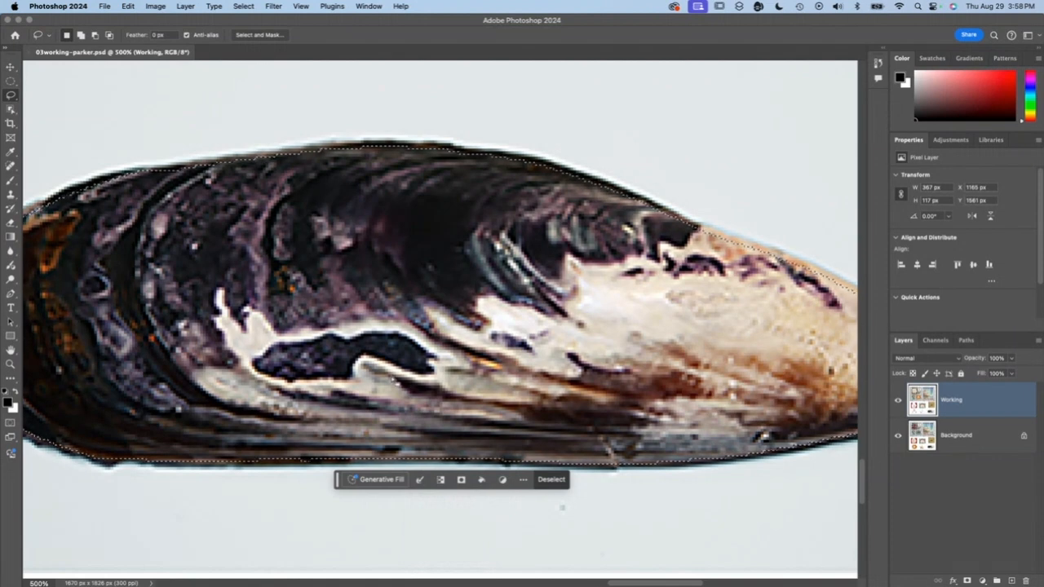
pyautogui.press('super+z')
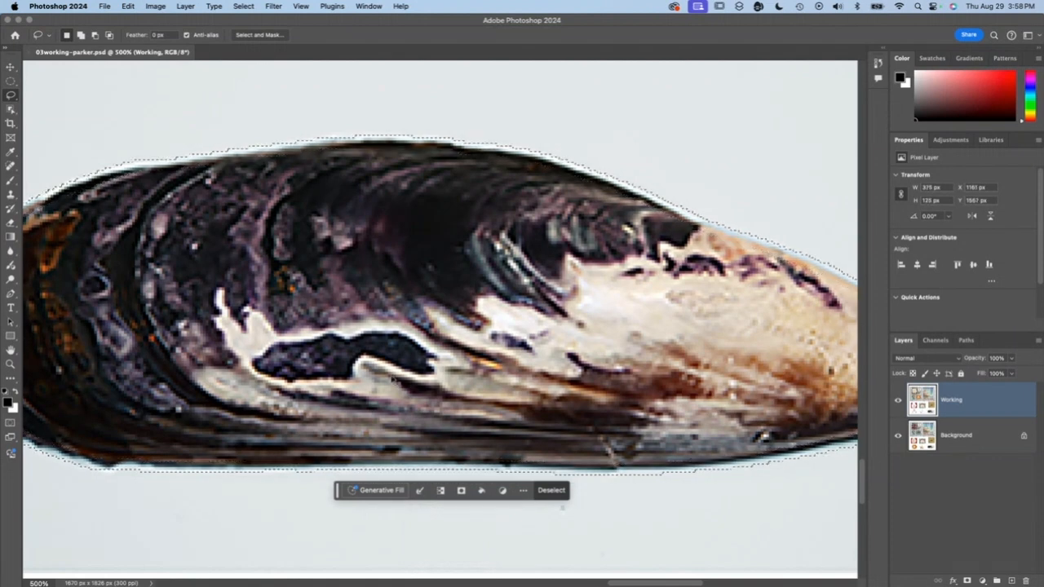
pyautogui.press('super+z')
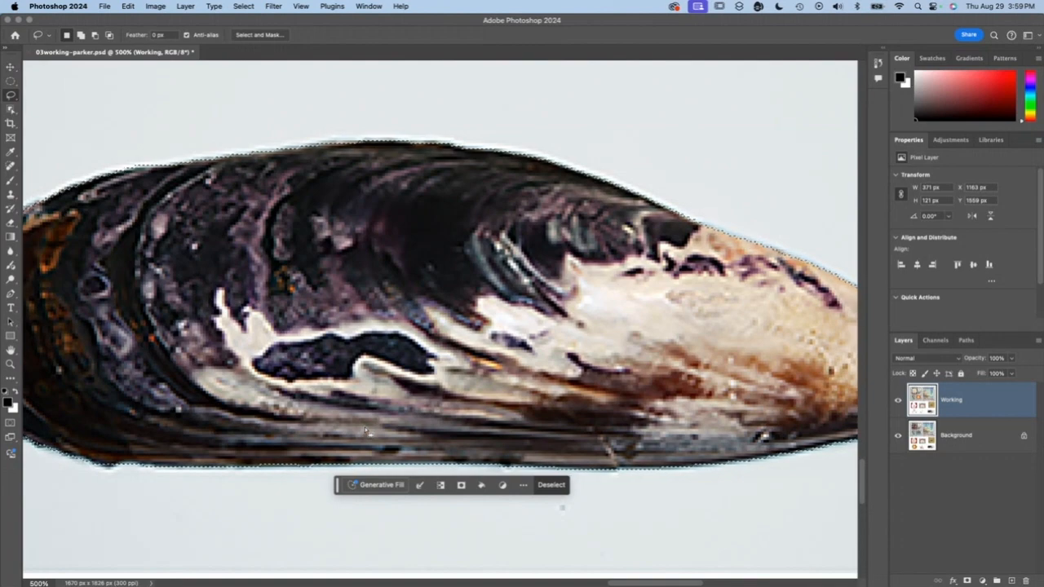
# - Rotate a copy of the selected mussel about 90 degrees clockwise and place it over marker D in the frame
pyautogui.press('super+minus')
pyautogui.press('super+minus')
pyautogui.press('super+minus')
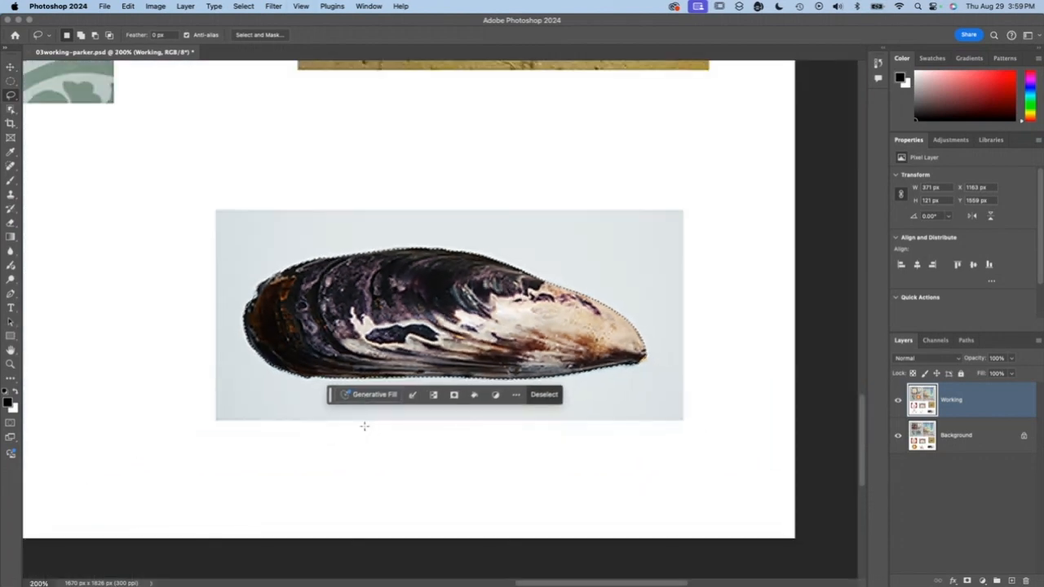
pyautogui.press('super+0')
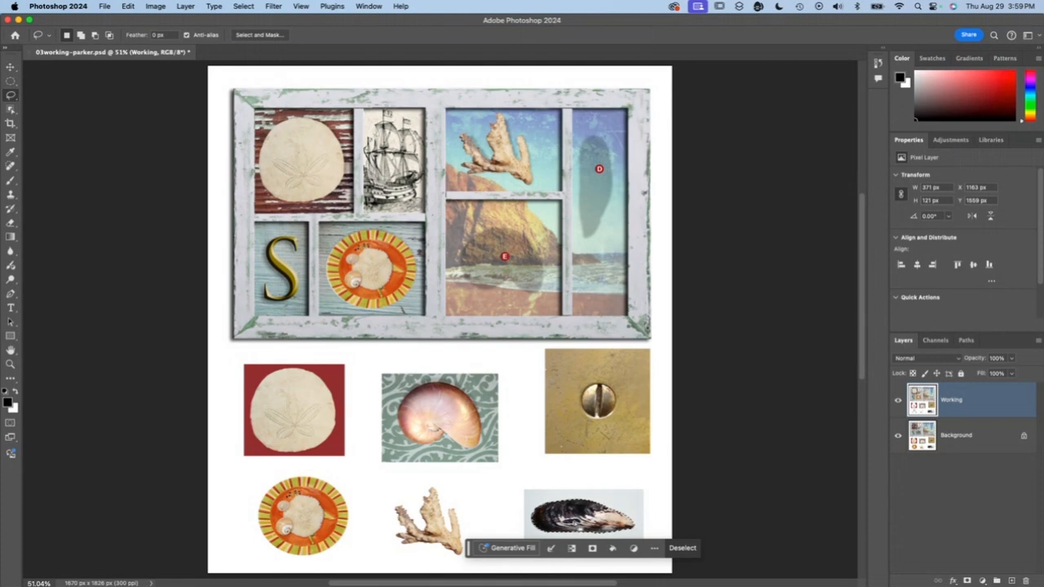
pyautogui.click(128, 7)
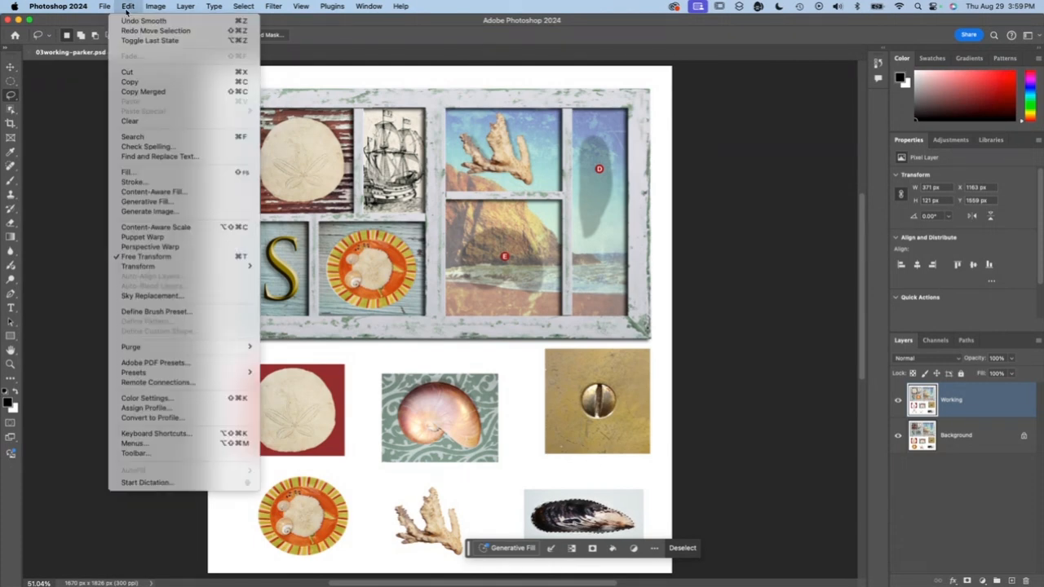
pyautogui.moveTo(142, 267)
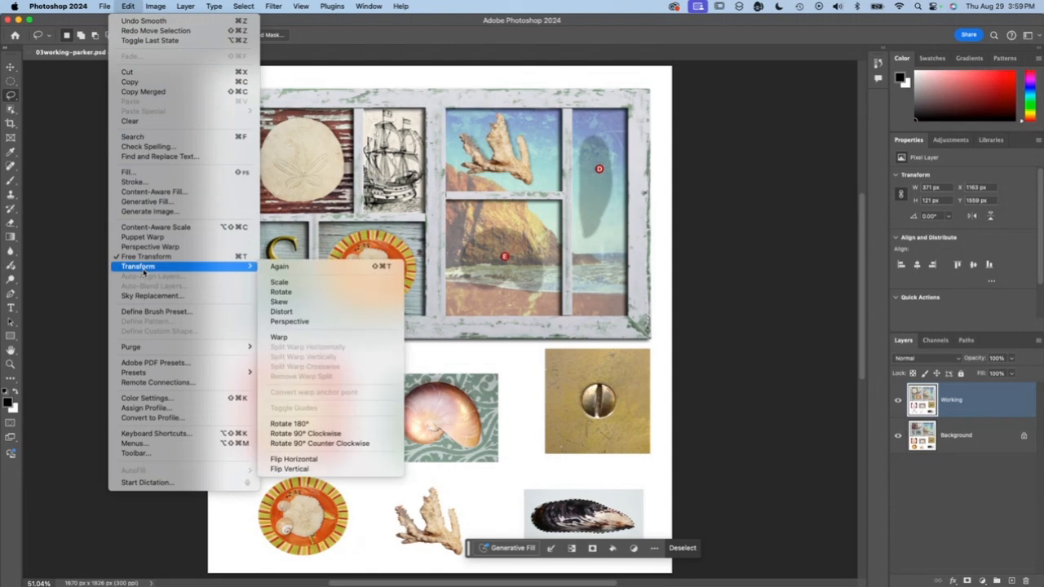
pyautogui.click(287, 293)
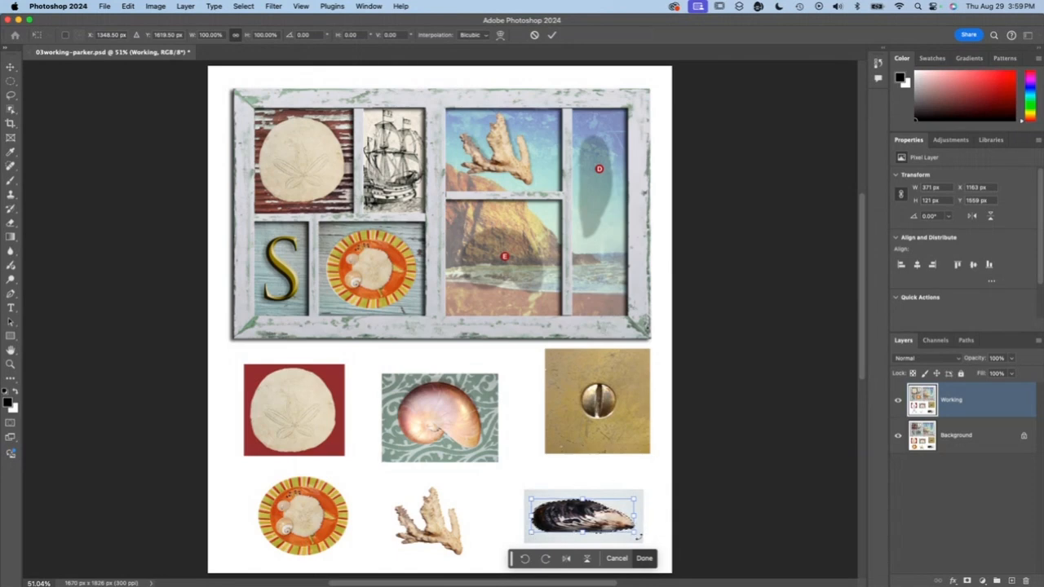
pyautogui.moveTo(639, 538); pyautogui.dragTo(564, 564)
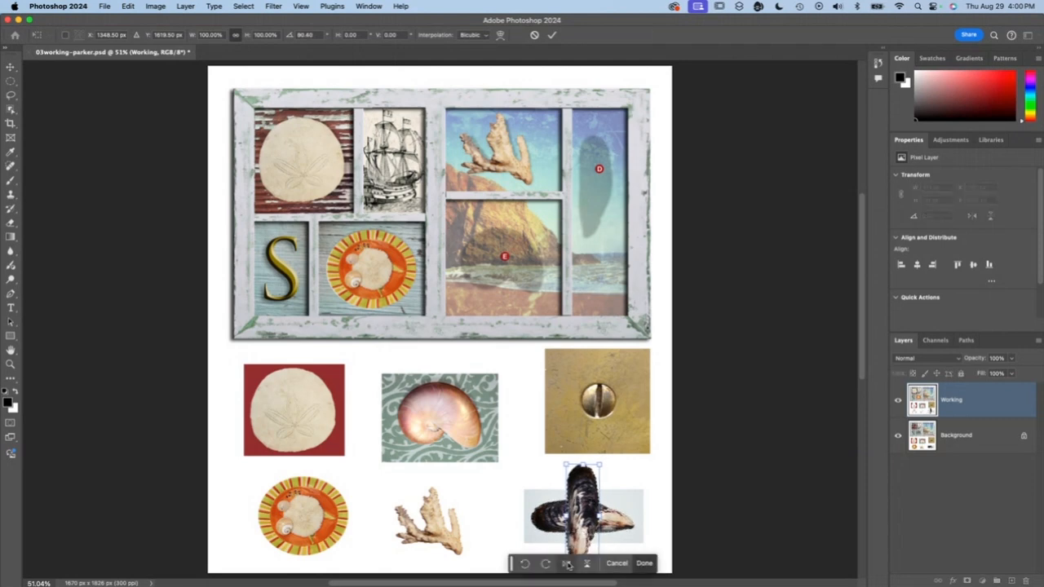
pyautogui.moveTo(586, 507); pyautogui.dragTo(601, 219)
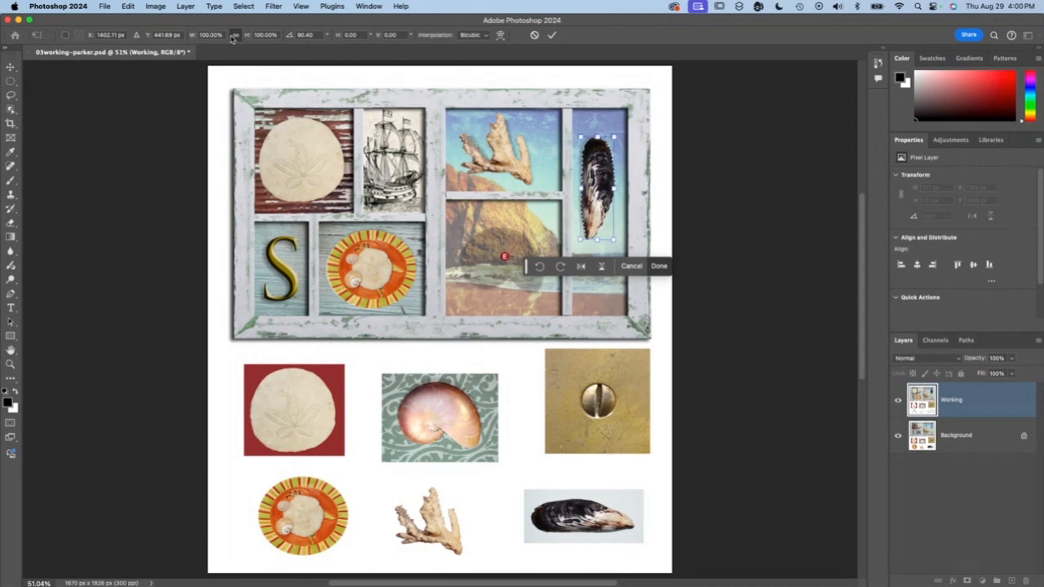
# - Scale the placed mussel proportionally to 102%, and save the document with nothing selected
pyautogui.click(210, 35)
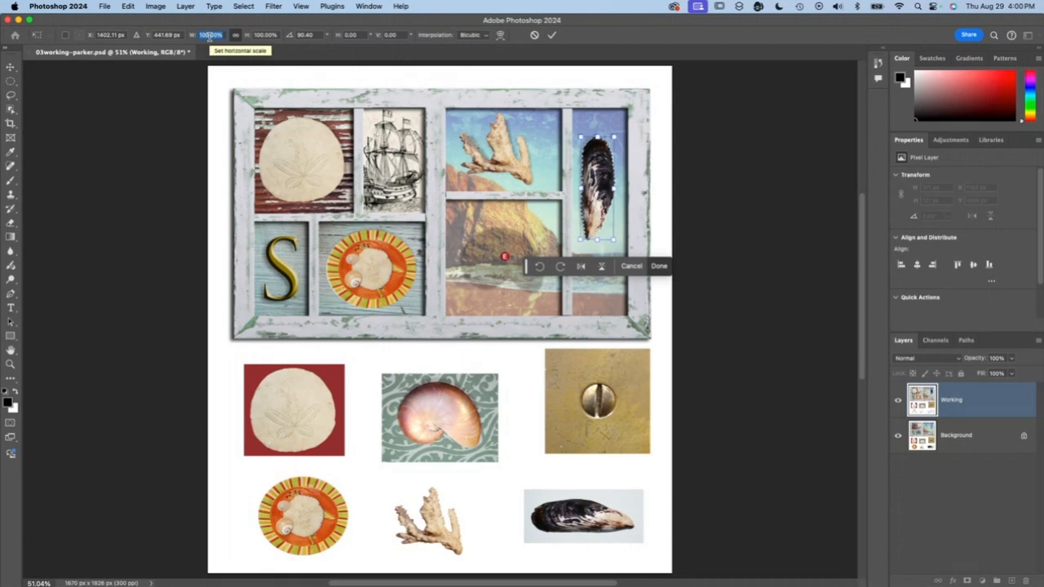
pyautogui.write('102')
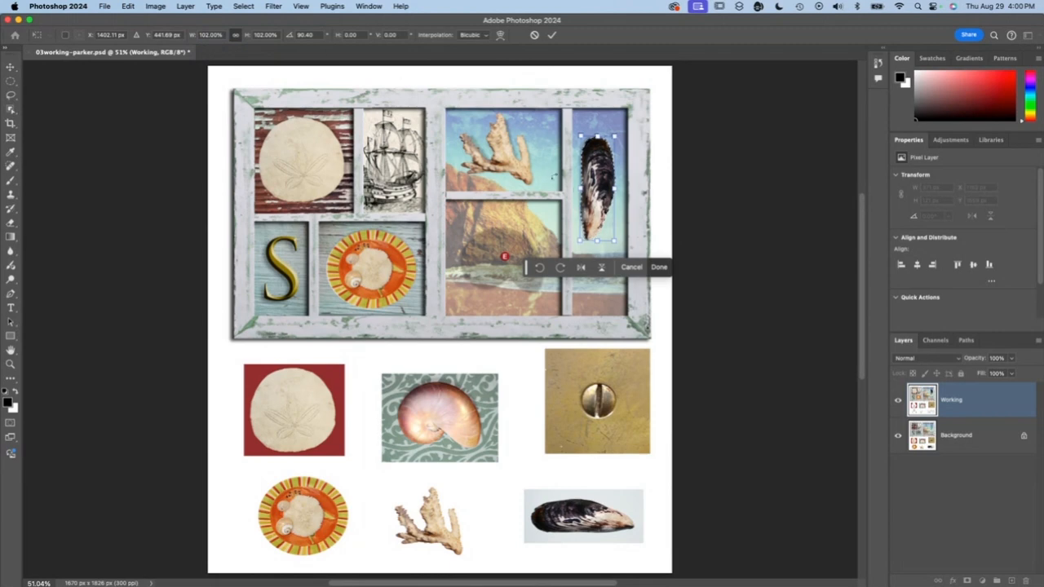
pyautogui.click(659, 267)
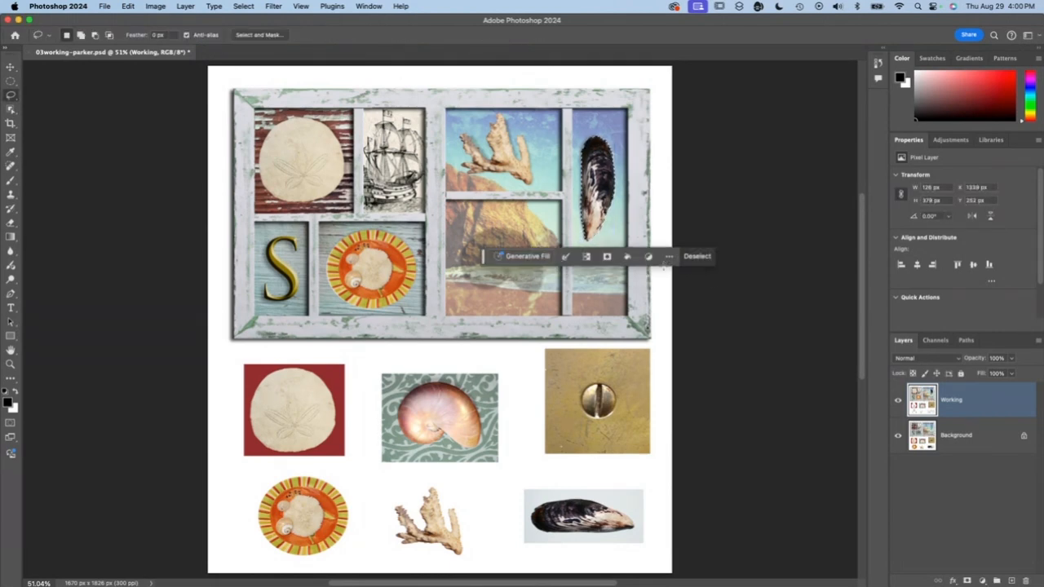
pyautogui.click(698, 258)
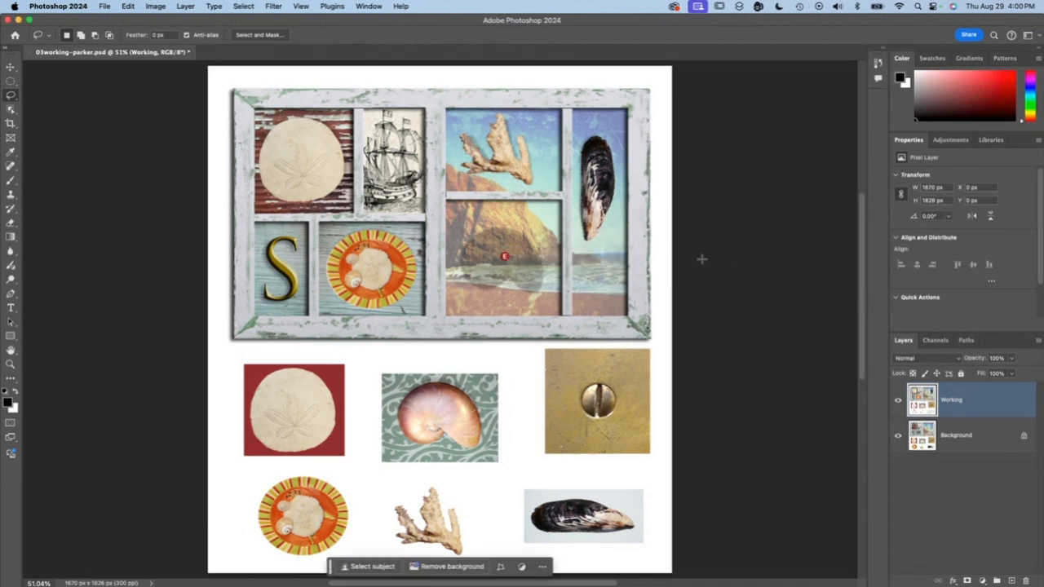
pyautogui.press('super+s')
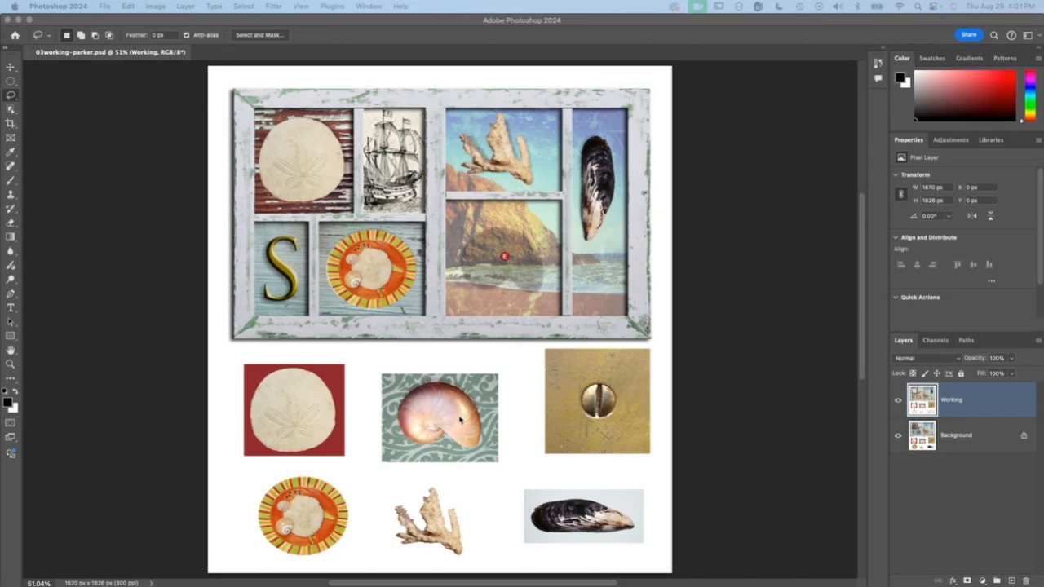
# - Select the nautilus shell on the green patterned background by tracing its whole outline with the Magnetic Lasso tool, starting at the inner notch
pyautogui.click(447, 426)
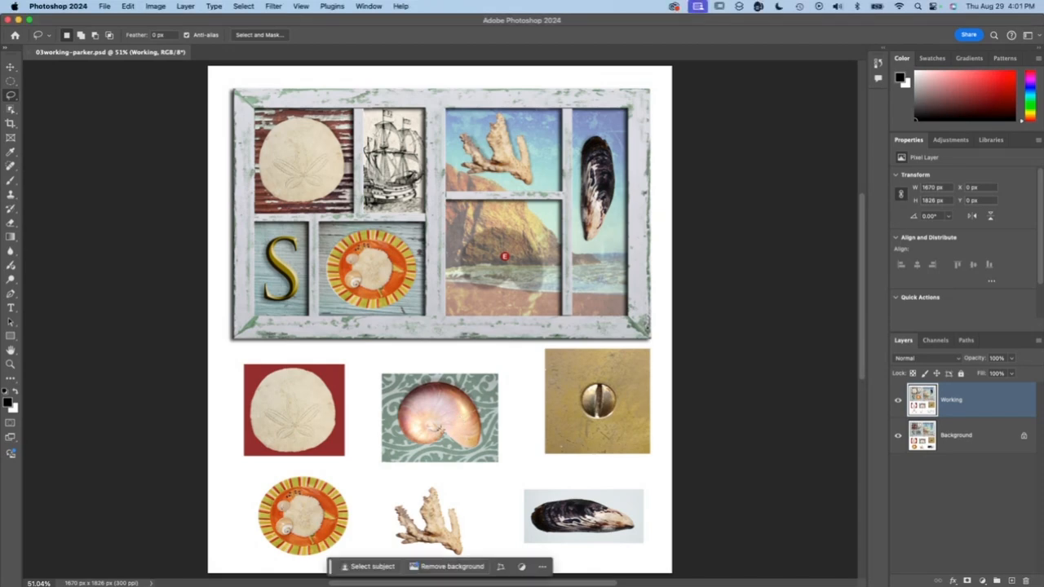
pyautogui.press('super+equal')
pyautogui.press('super+equal')
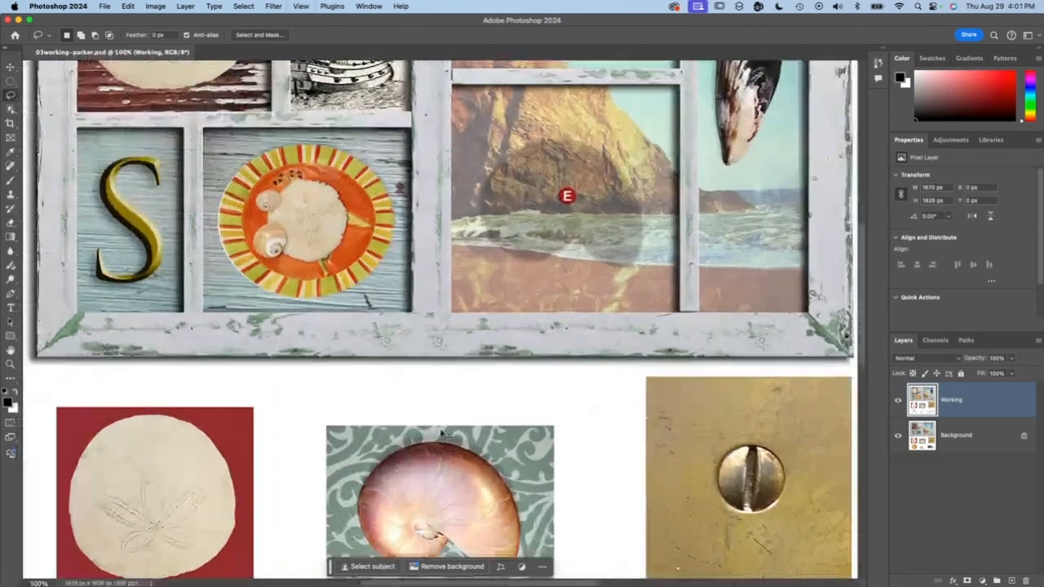
pyautogui.press('super+equal')
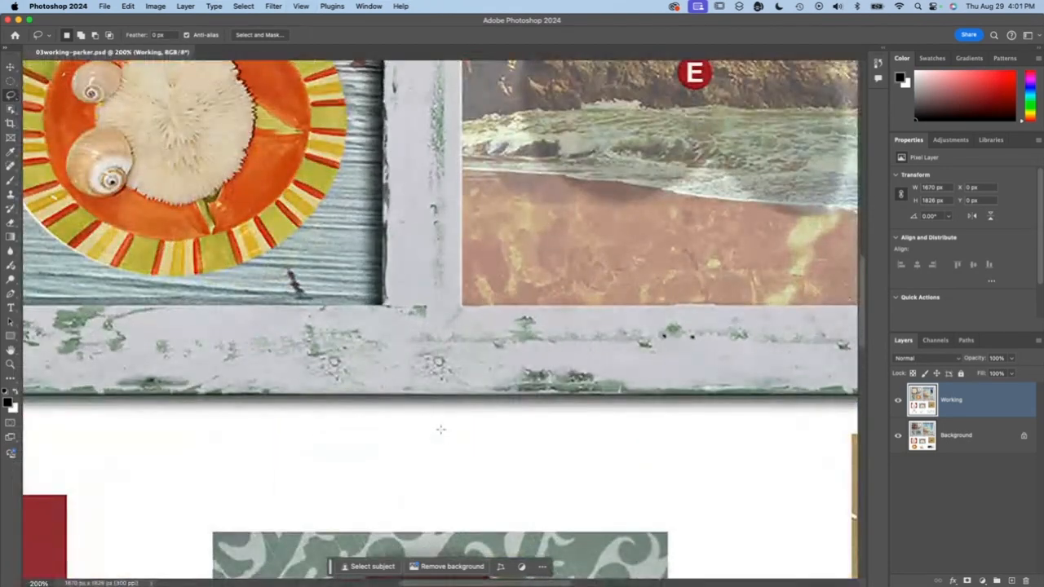
pyautogui.moveTo(440, 429); pyautogui.dragTo(392, 36)
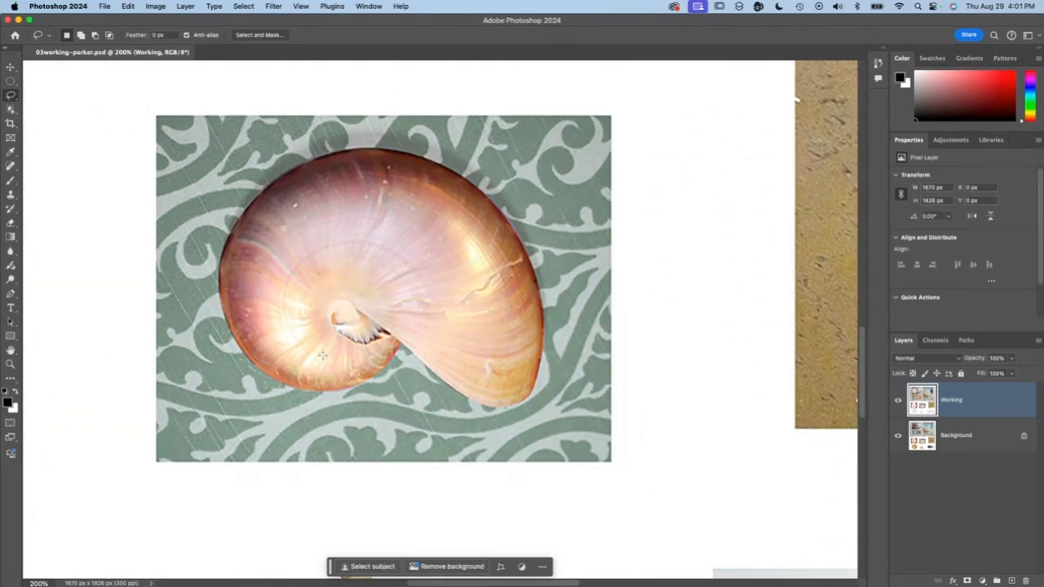
pyautogui.rightClick(11, 96)
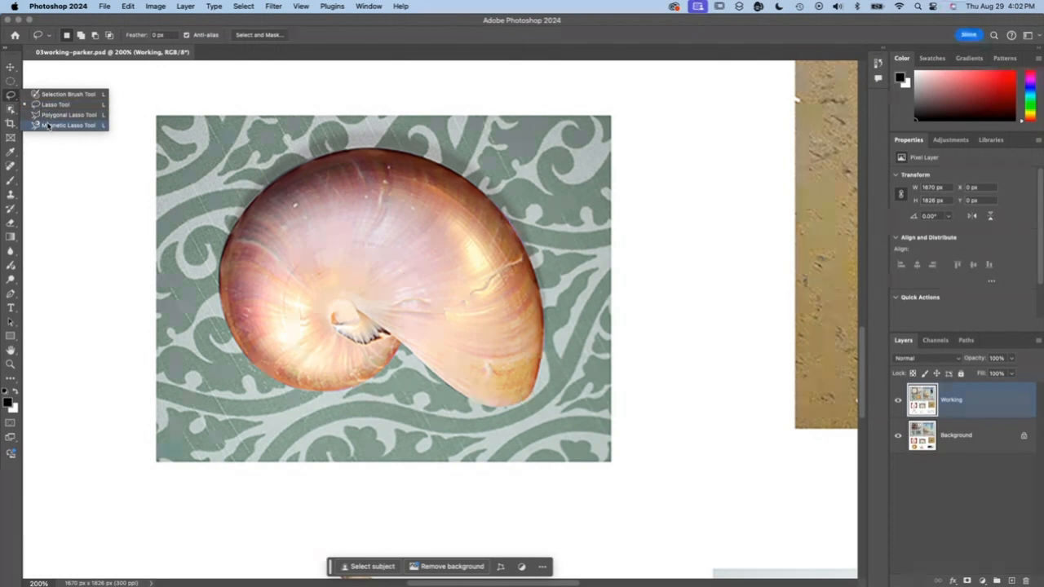
pyautogui.click(47, 124)
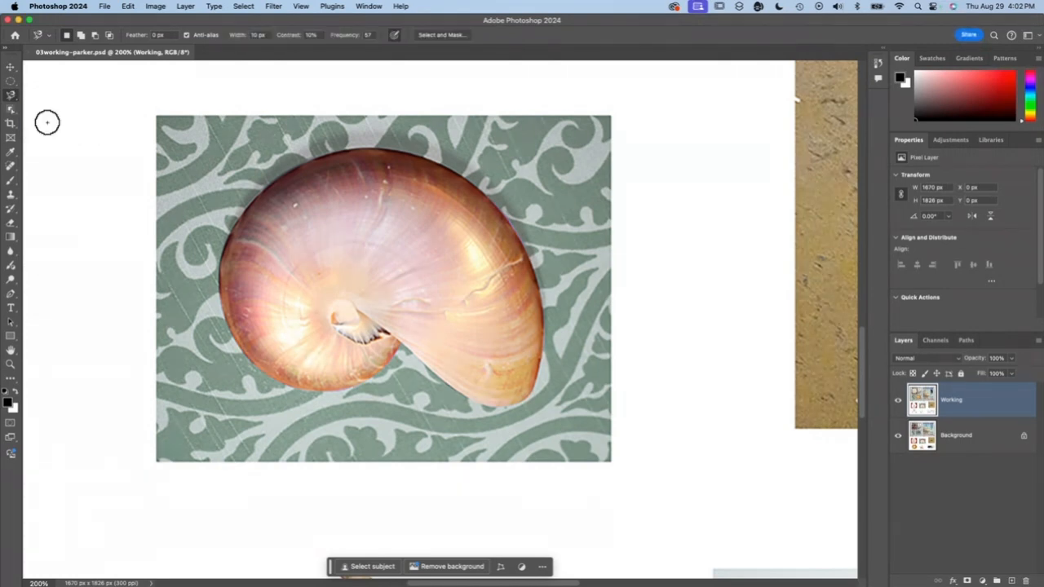
pyautogui.click(401, 344)
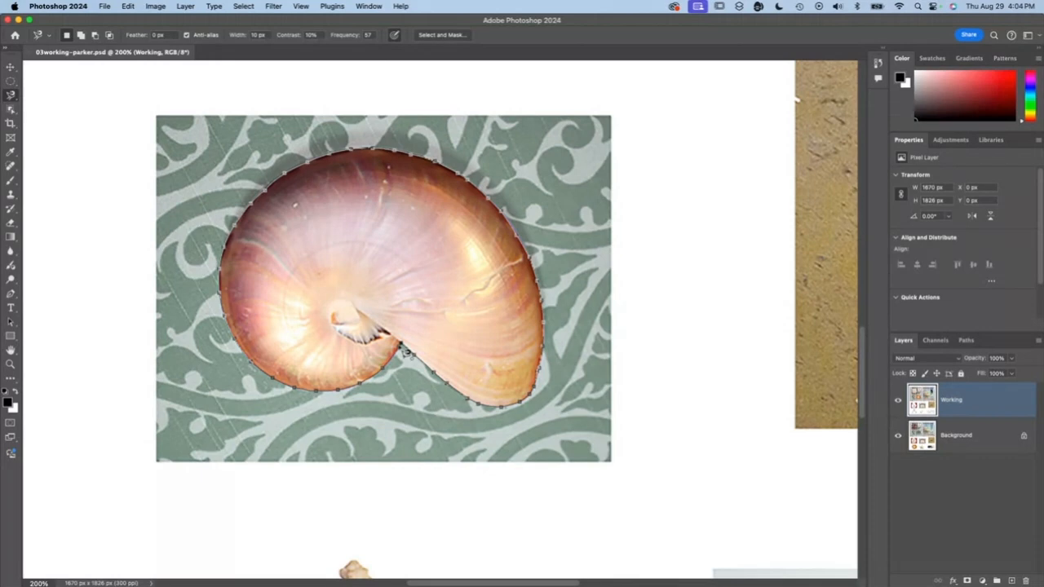
pyautogui.click(399, 347)
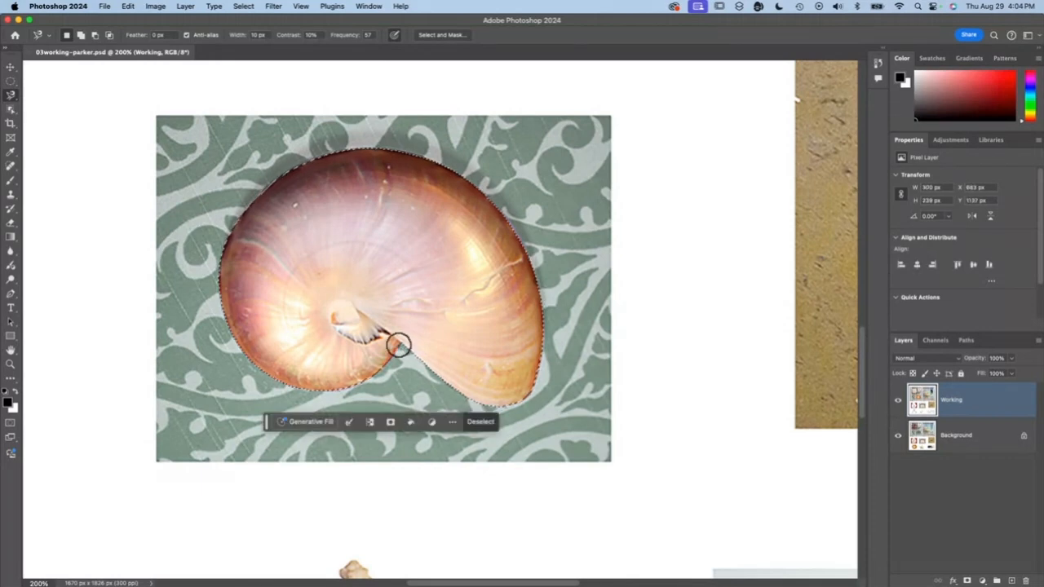
# - Place a copy of the selected nautilus shell over marker E in the frame, and save the document with nothing selected
pyautogui.click(301, 6)
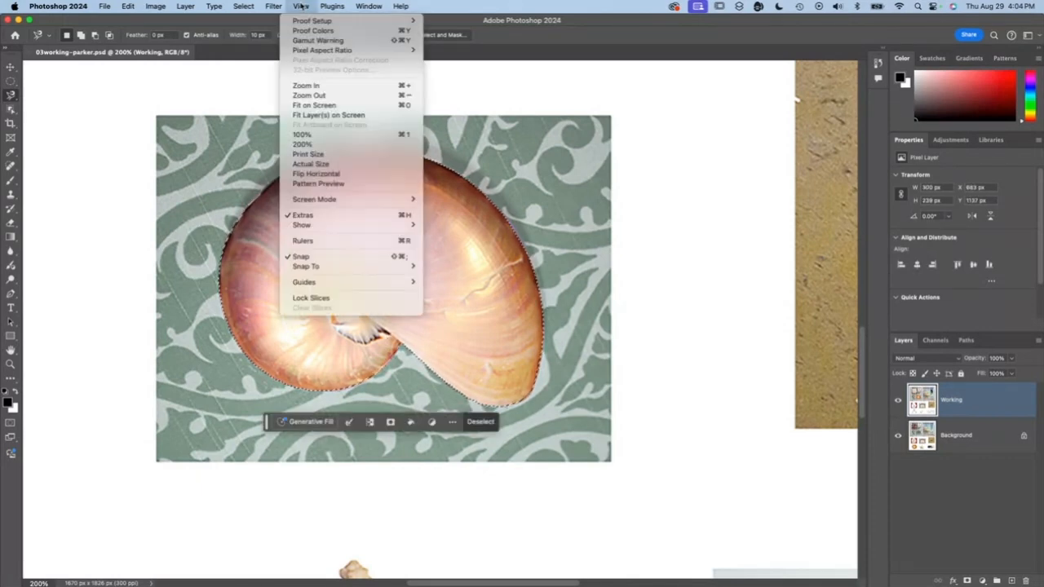
pyautogui.click(408, 108)
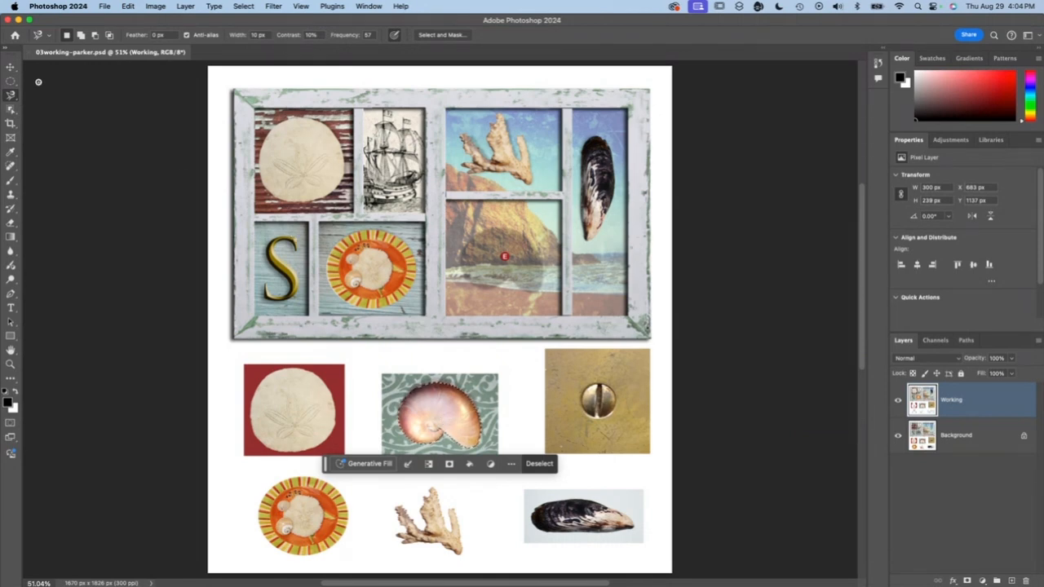
pyautogui.click(12, 68)
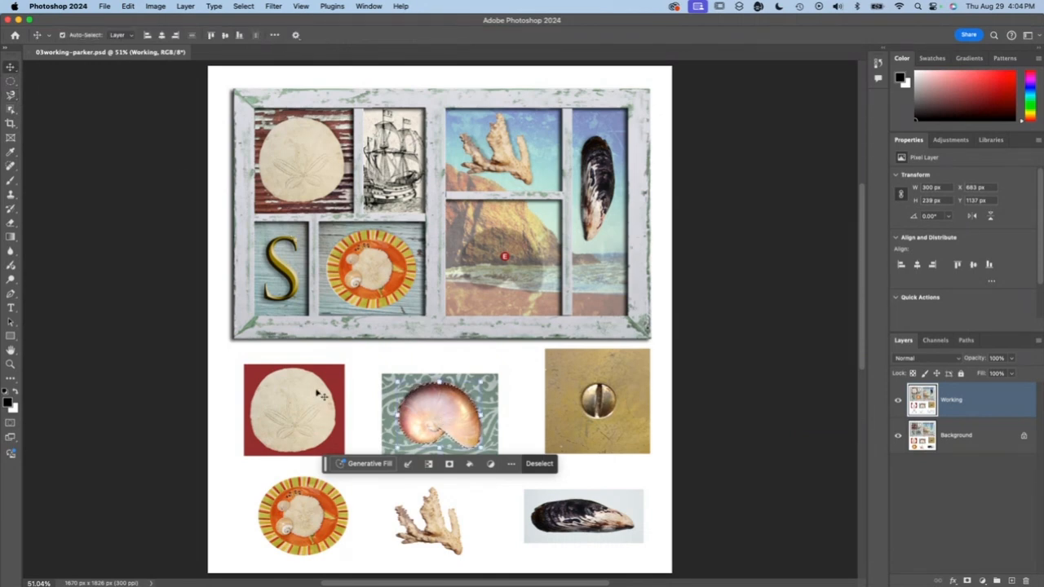
pyautogui.moveTo(432, 408); pyautogui.dragTo(491, 257)
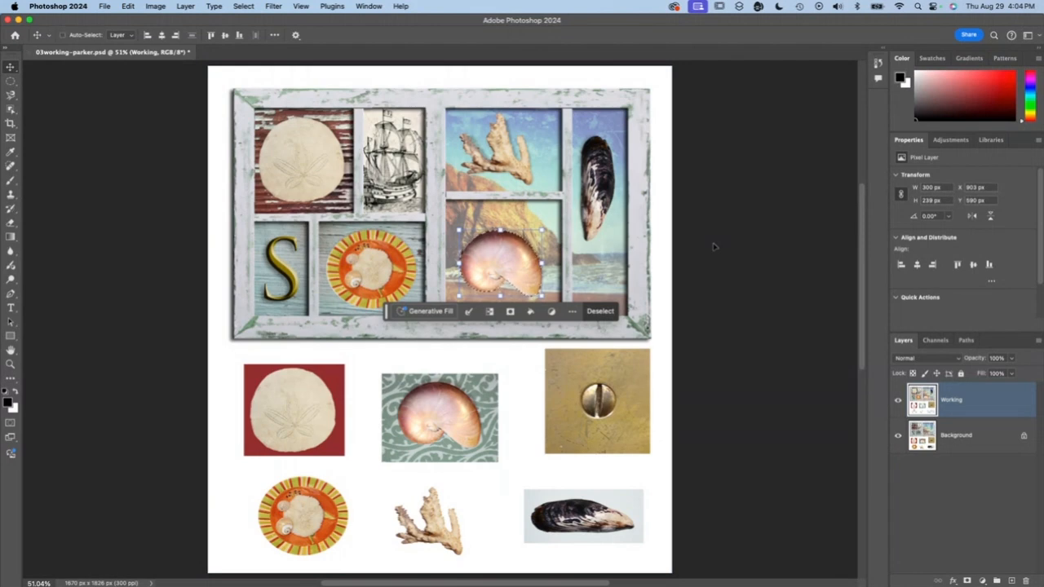
pyautogui.press('super+d')
pyautogui.press('super+s')
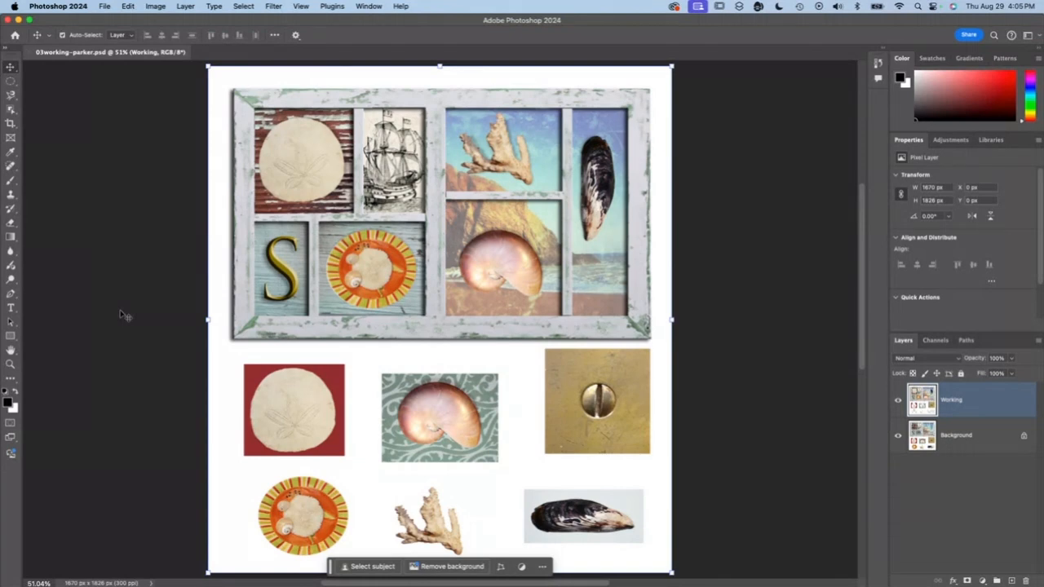
# - Select the round screw head on the brass plate with an elliptical marquee of about 125 × 128 px, aligned to its edge
pyautogui.hscroll(-1, 483, 331)
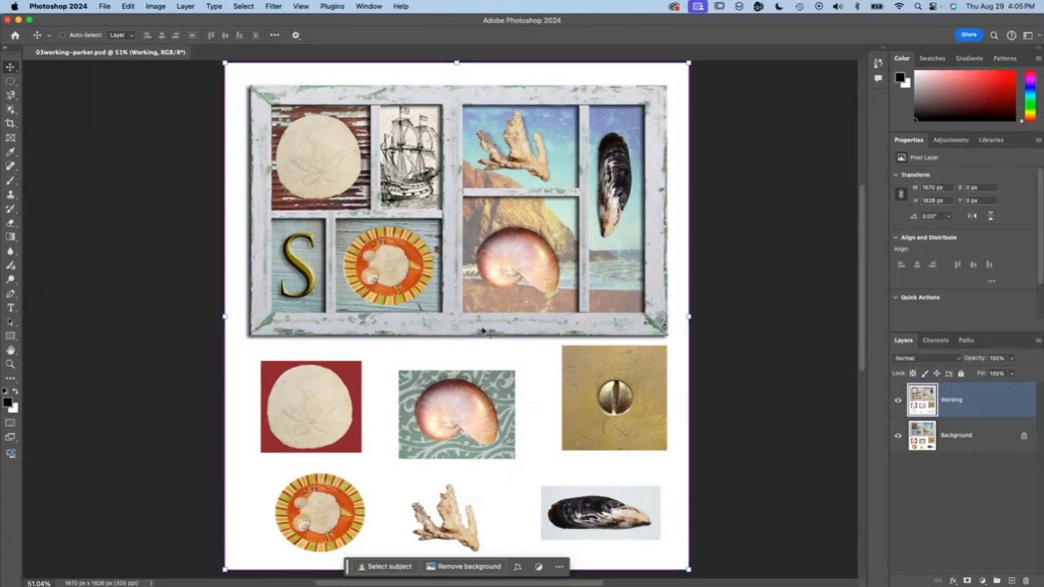
pyautogui.press('super+1')
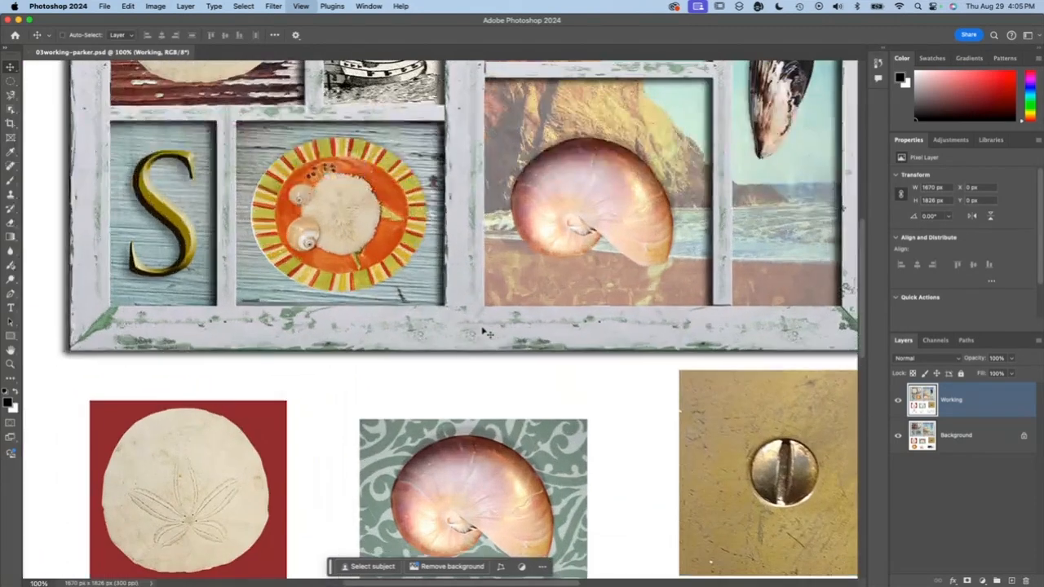
pyautogui.press('super+equal')
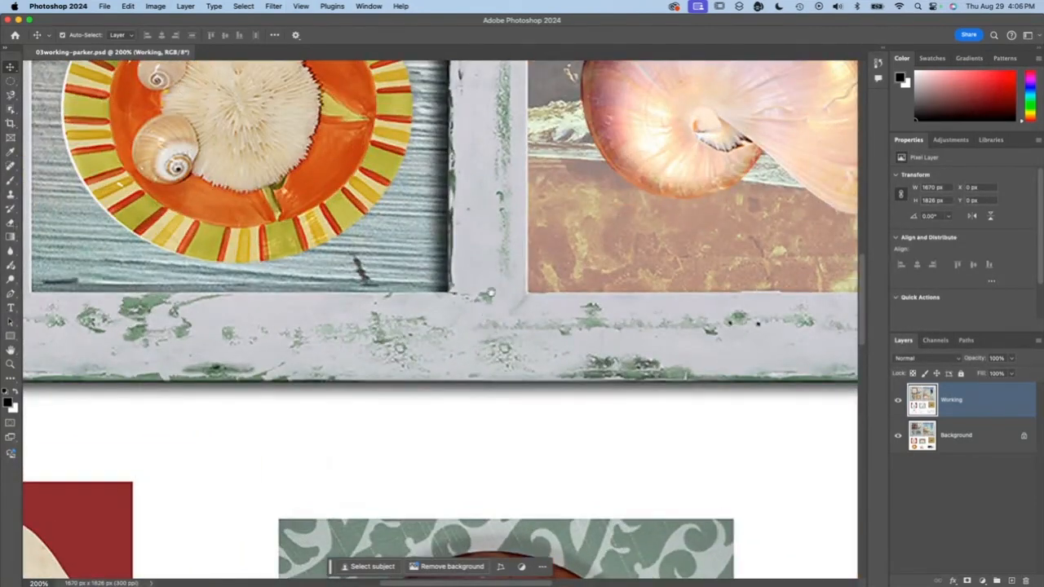
pyautogui.moveTo(569, 303); pyautogui.dragTo(90, 194)
pyautogui.moveTo(428, 354); pyautogui.dragTo(102, 134)
pyautogui.moveTo(286, 274); pyautogui.dragTo(326, 256)
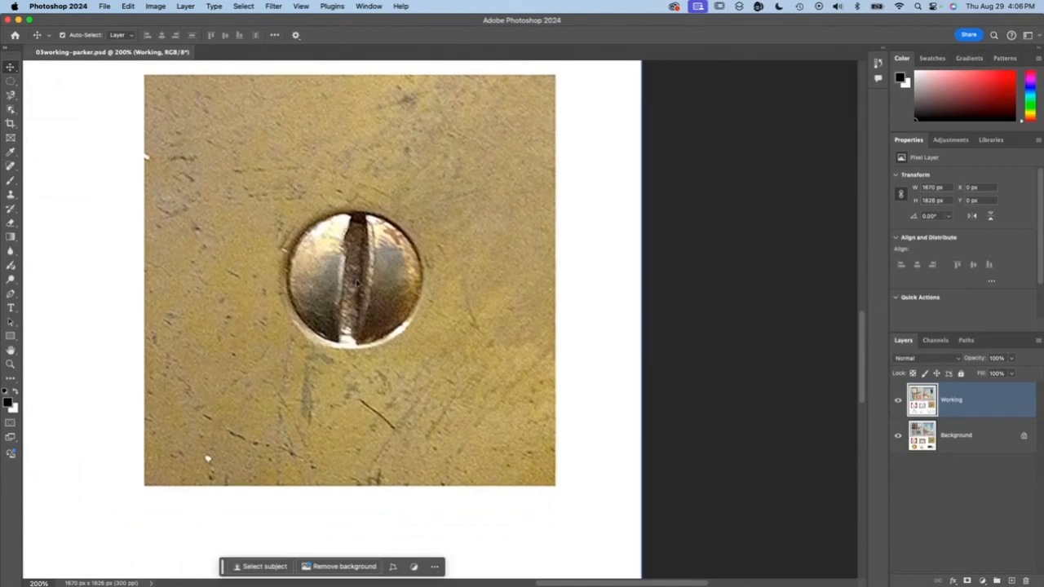
pyautogui.click(10, 82)
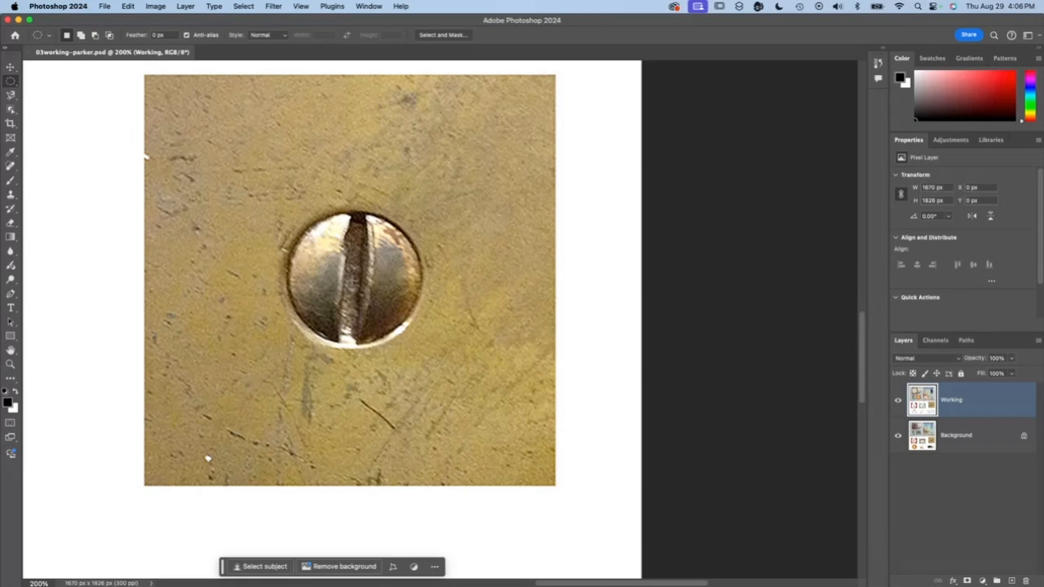
pyautogui.moveTo(353, 280); pyautogui.dragTo(422, 320)
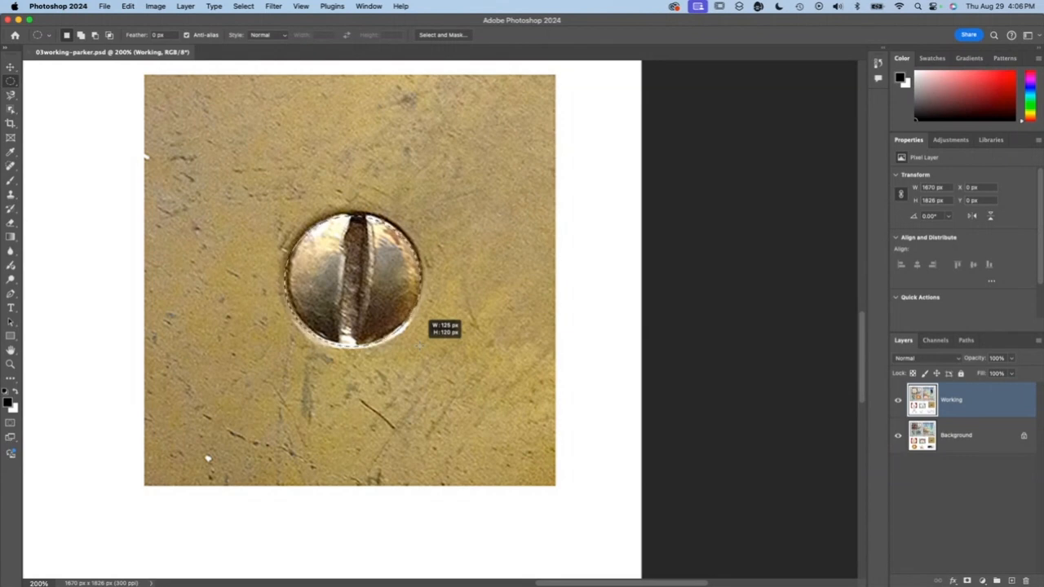
pyautogui.moveTo(385, 316); pyautogui.dragTo(366, 328)
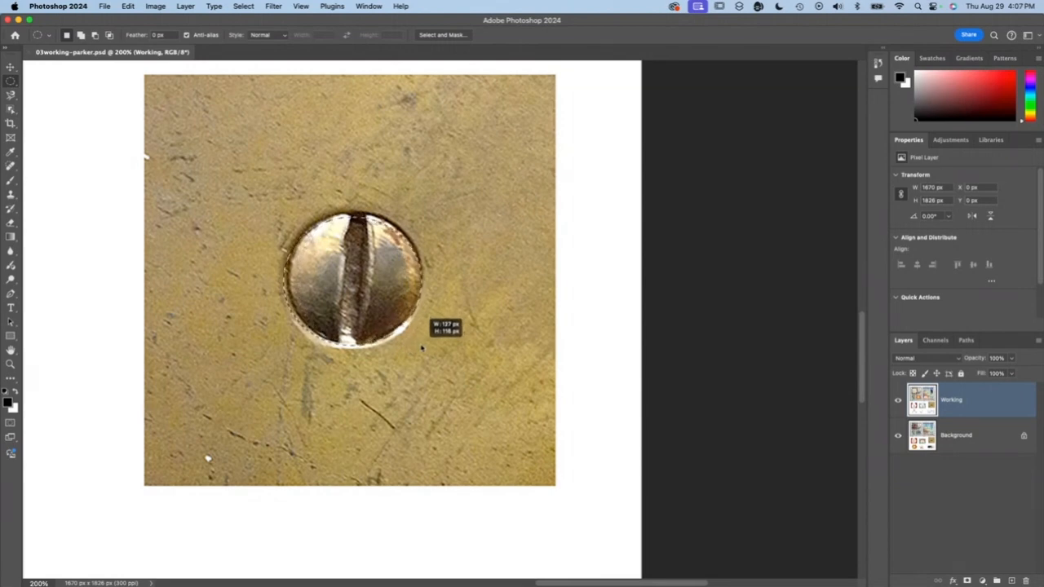
pyautogui.moveTo(422, 348)
pyautogui.mouseDown()
pyautogui.moveTo(442, 369)
pyautogui.moveTo(414, 359)
pyautogui.moveTo(420, 350)
pyautogui.mouseUp()
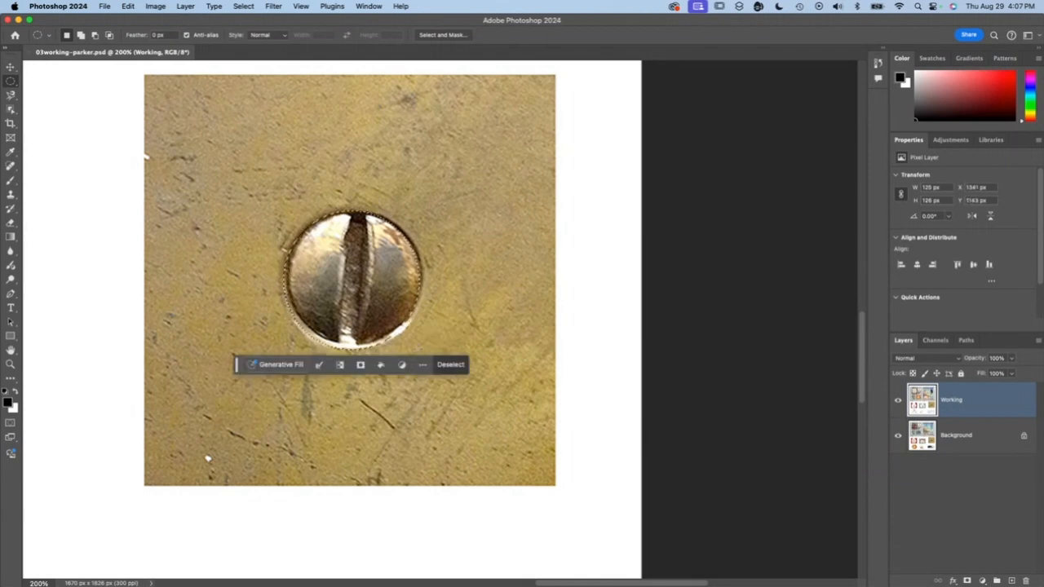
pyautogui.moveTo(363, 294); pyautogui.dragTo(363, 296)
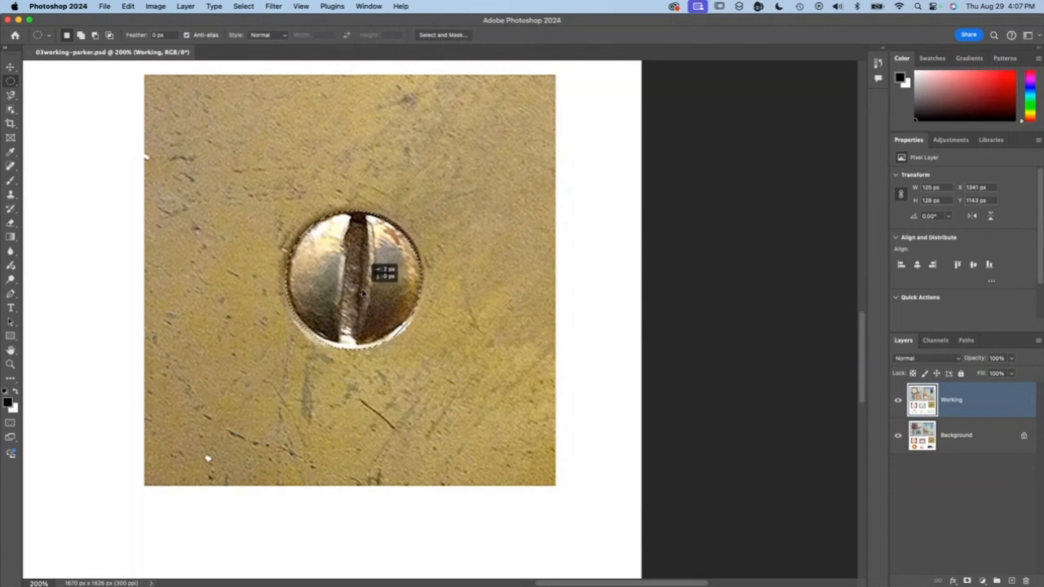
pyautogui.moveTo(362, 295); pyautogui.dragTo(366, 300)
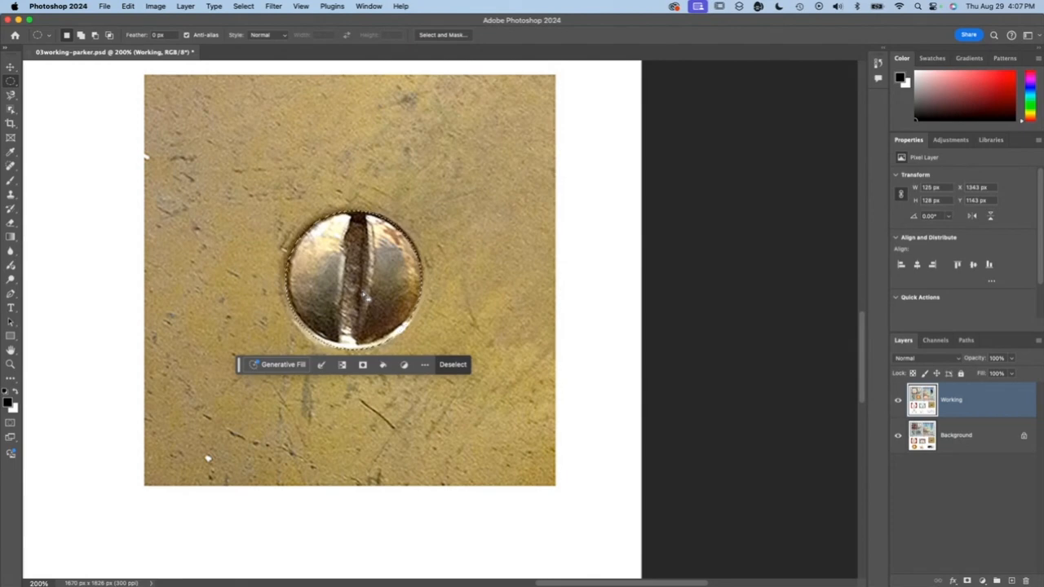
# - Place a copy of the selected screw head on the lower-right corner of the frame
pyautogui.press('super+0')
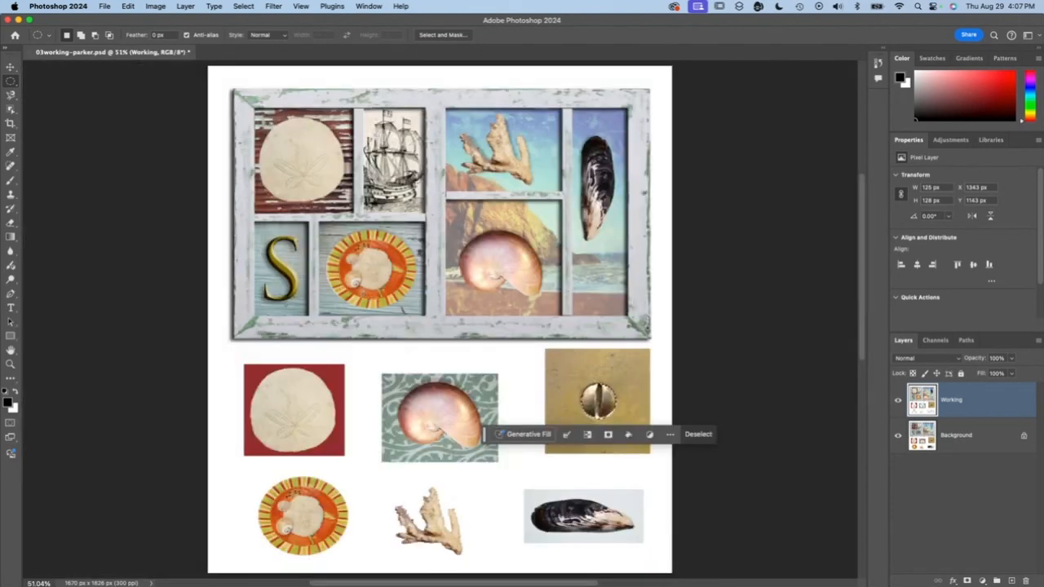
pyautogui.click(11, 67)
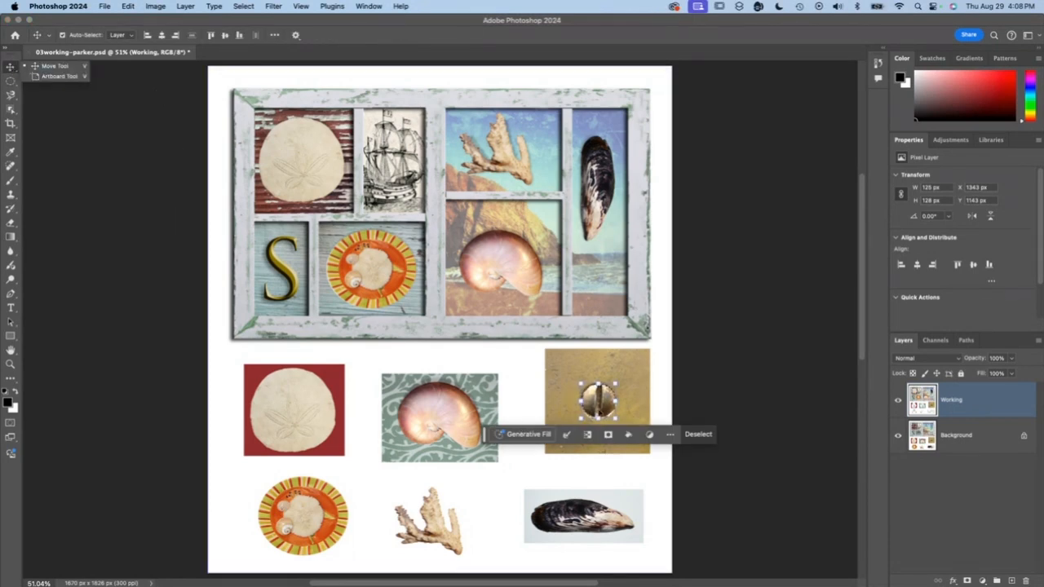
pyautogui.click(596, 400)
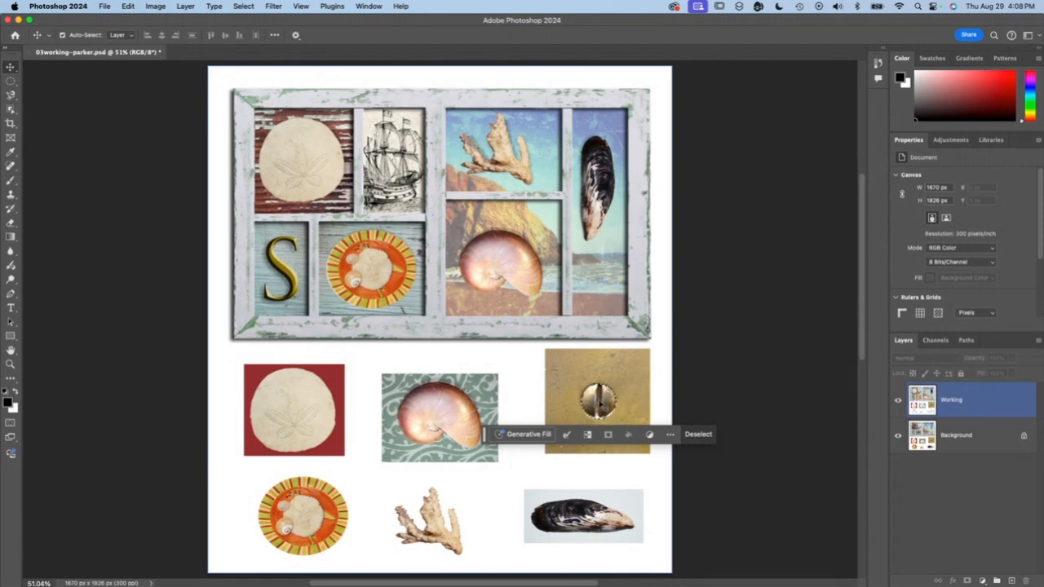
pyautogui.moveTo(598, 400); pyautogui.dragTo(636, 328)
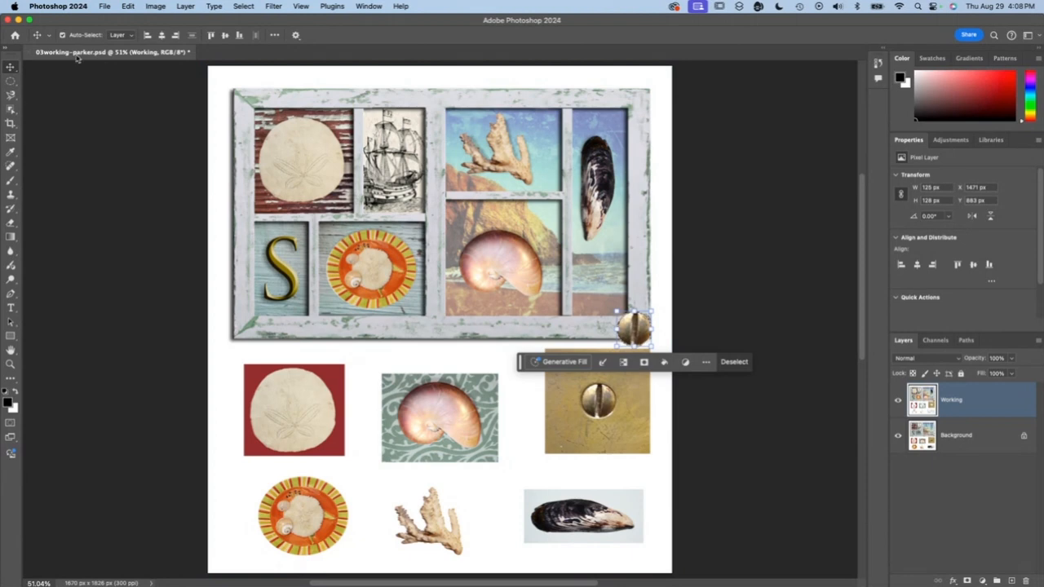
# - Scale the placed screw head proportionally to 50%, keeping it selected
pyautogui.click(129, 7)
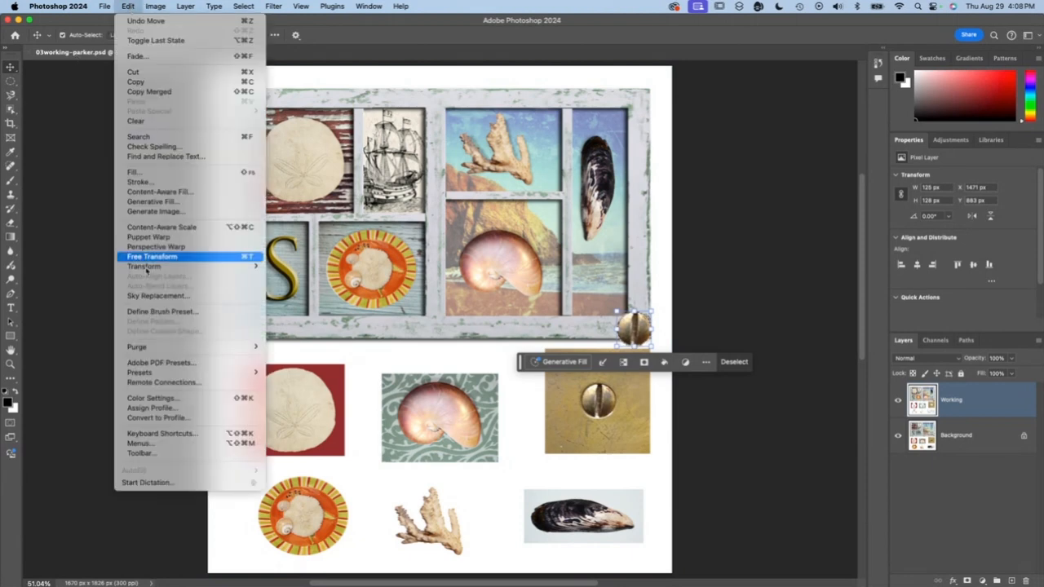
pyautogui.moveTo(150, 272)
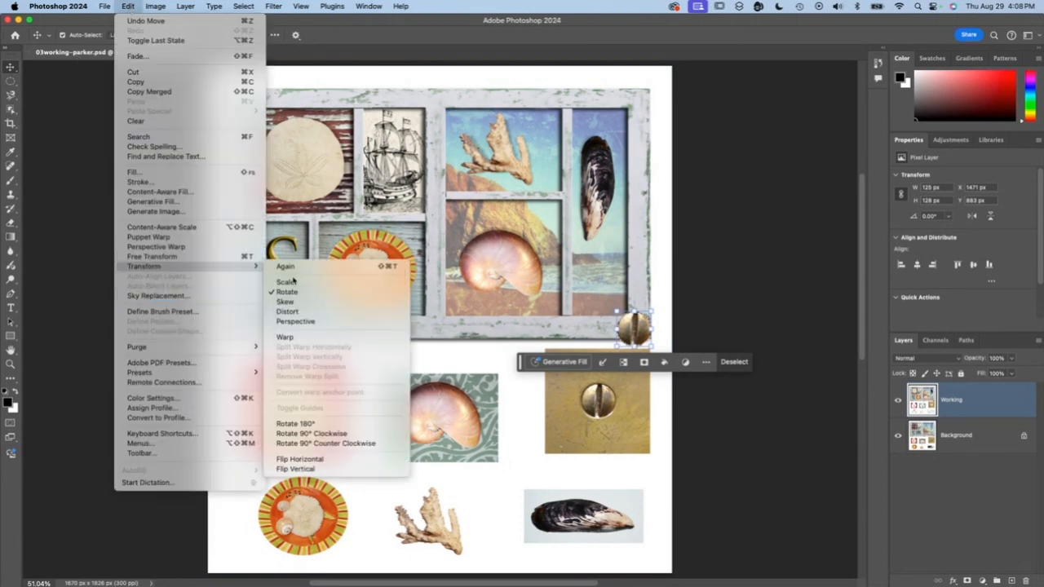
pyautogui.click(289, 282)
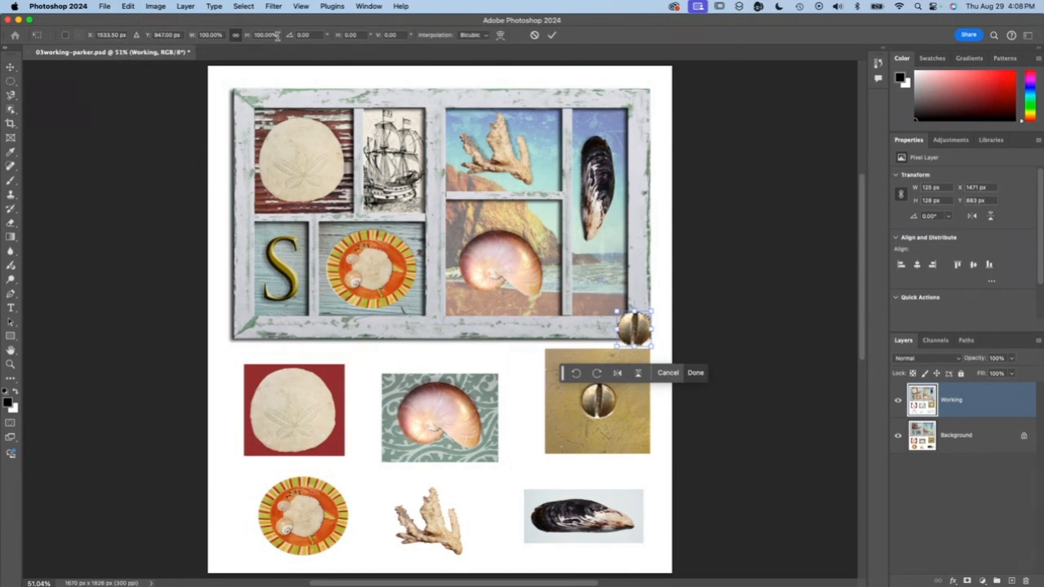
pyautogui.click(209, 35)
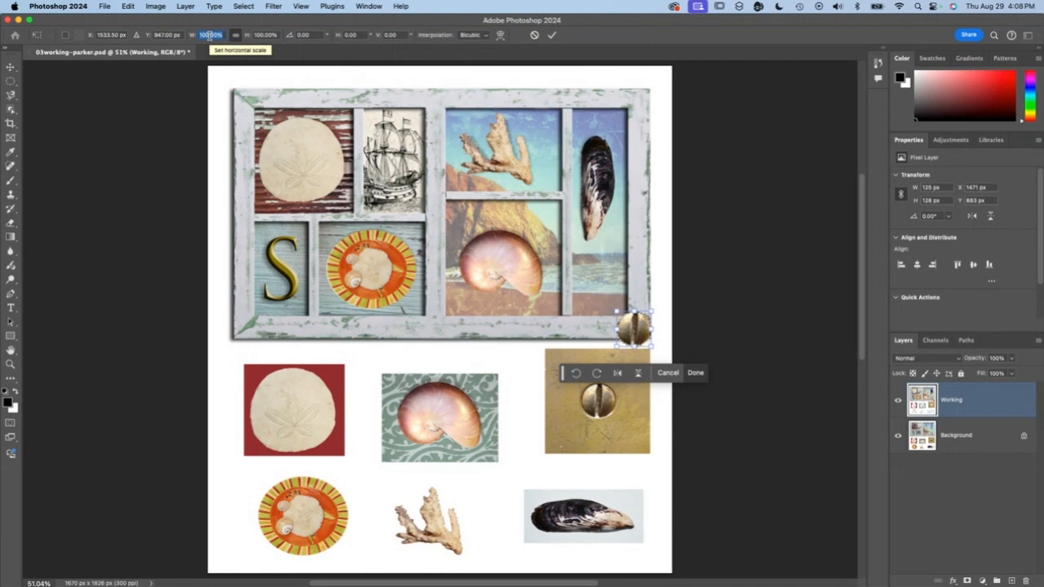
pyautogui.write('90')
pyautogui.press('Return')
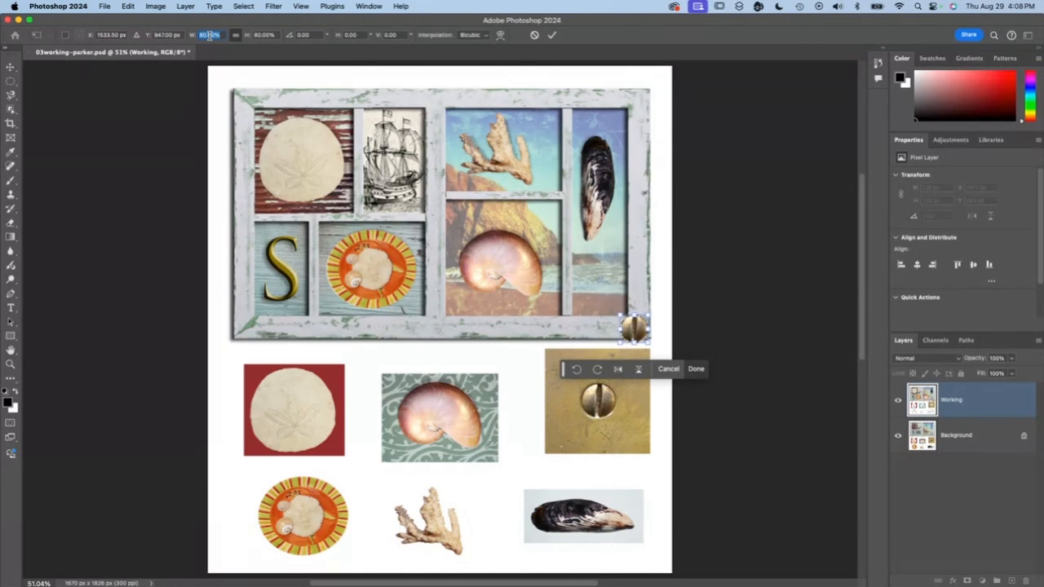
pyautogui.write('70')
pyautogui.press('Return')
pyautogui.write('80')
pyautogui.press('Return')
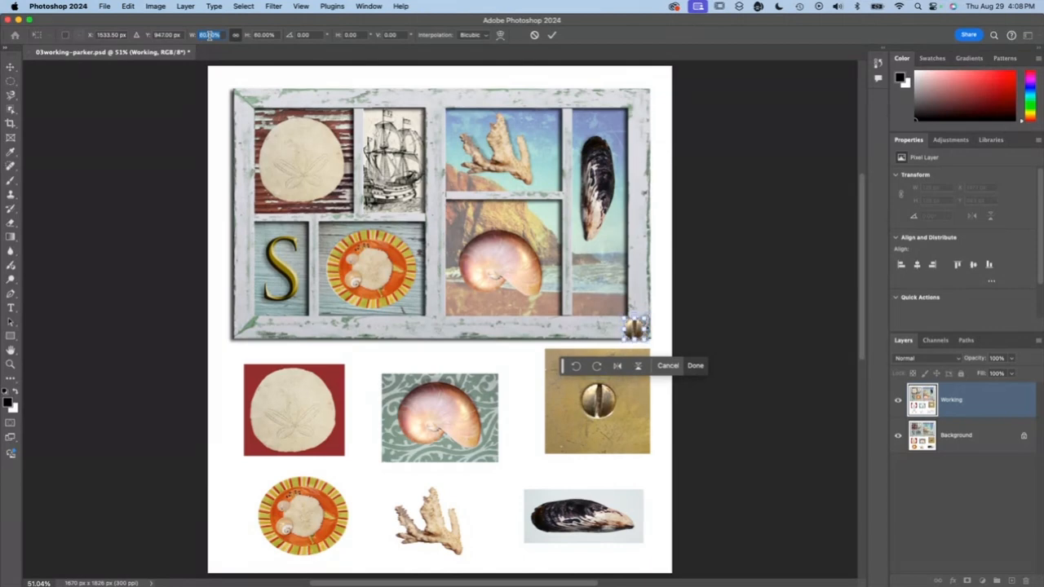
pyautogui.write('40')
pyautogui.press('Return')
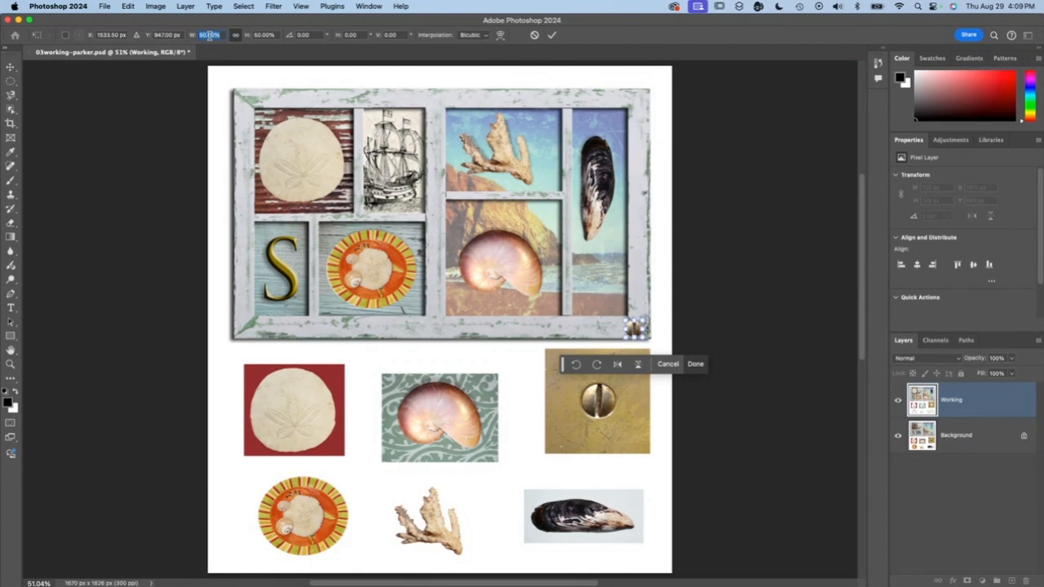
pyautogui.write('50')
pyautogui.press('Return')
pyautogui.click(697, 366)
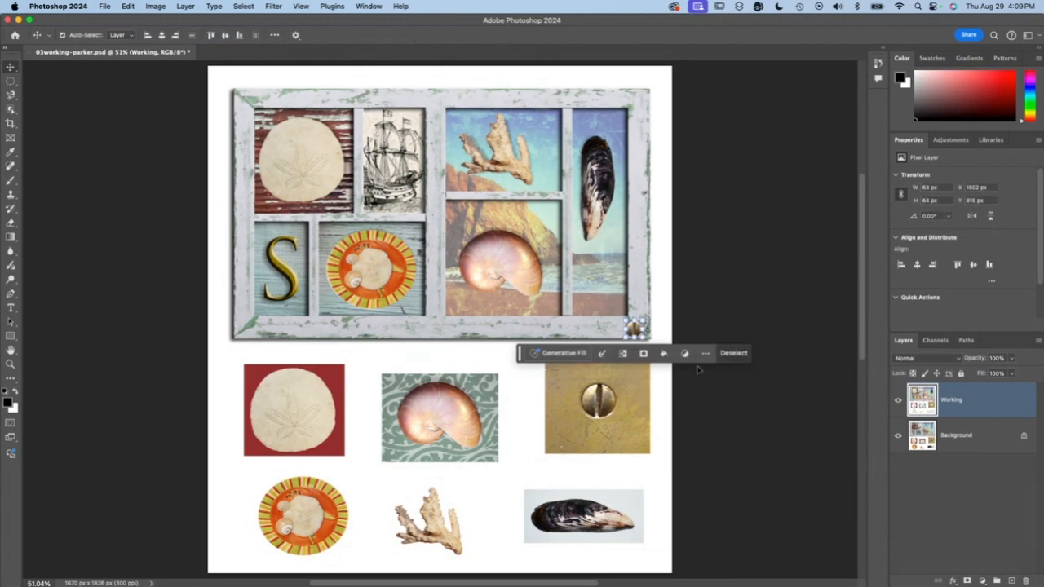
pyautogui.click(733, 354)
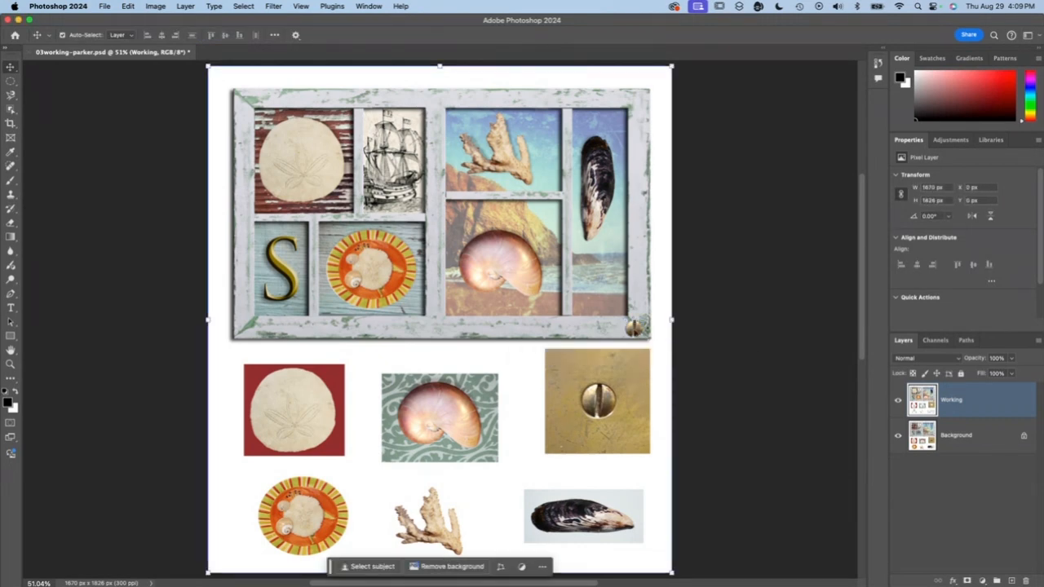
pyautogui.press('super+z')
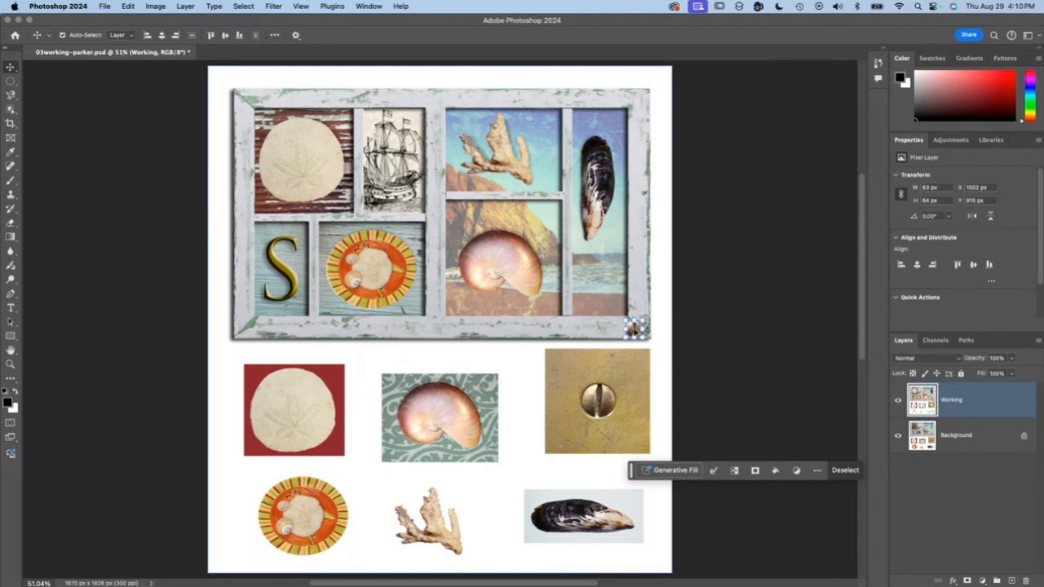
# - Copy the small screw head onto the frame's upper-right, upper-left and lower-left corners, aligned with one another
pyautogui.moveTo(635, 327); pyautogui.dragTo(633, 100)
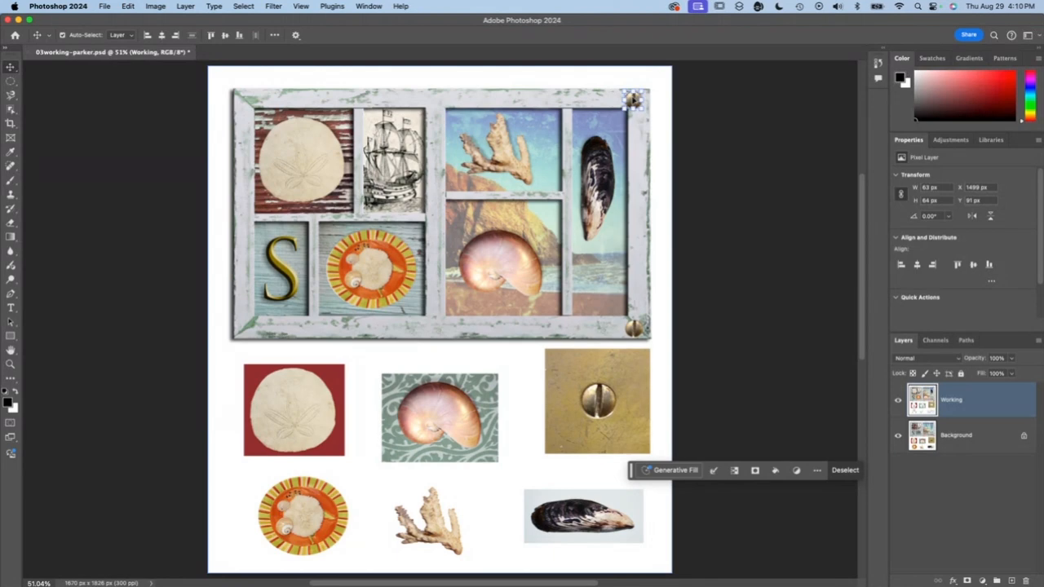
pyautogui.moveTo(633, 99); pyautogui.dragTo(245, 137)
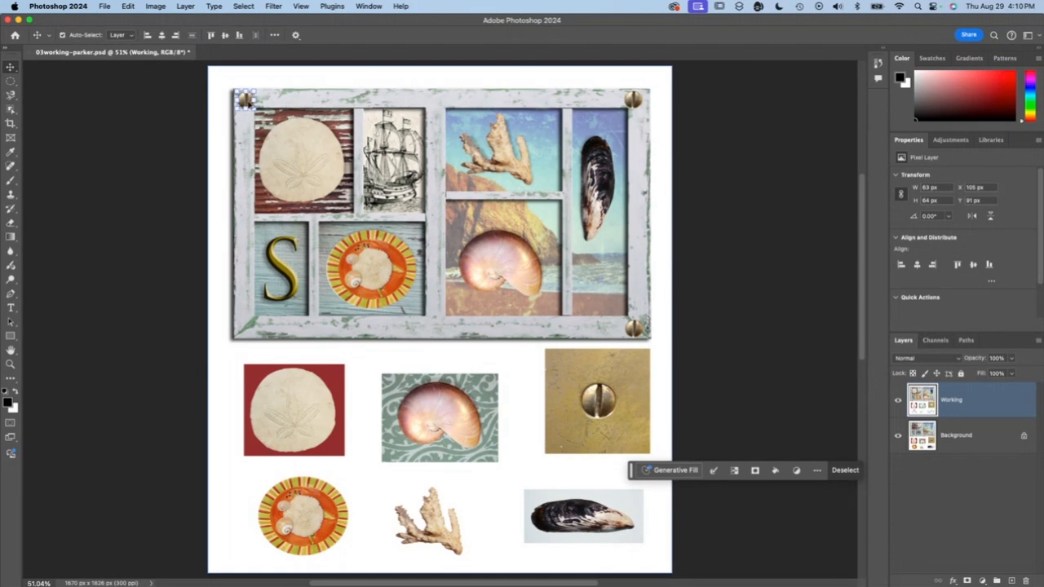
pyautogui.keyDown('alt'); pyautogui.moveTo(248, 102); pyautogui.dragTo(224, 160); pyautogui.keyUp('alt')
pyautogui.press('super+z')
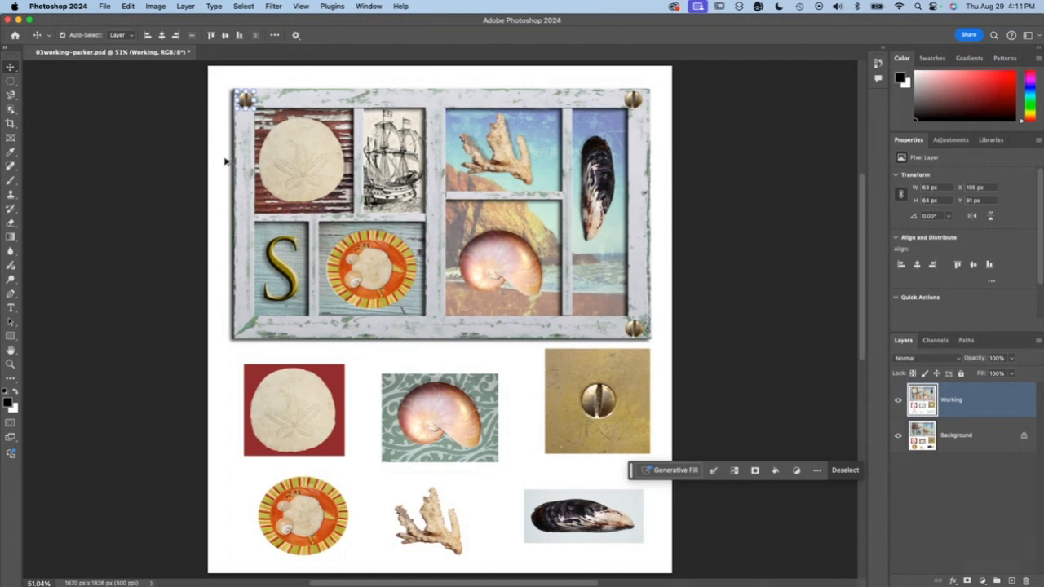
pyautogui.keyDown('alt'); pyautogui.moveTo(244, 98); pyautogui.dragTo(245, 327); pyautogui.keyUp('alt')
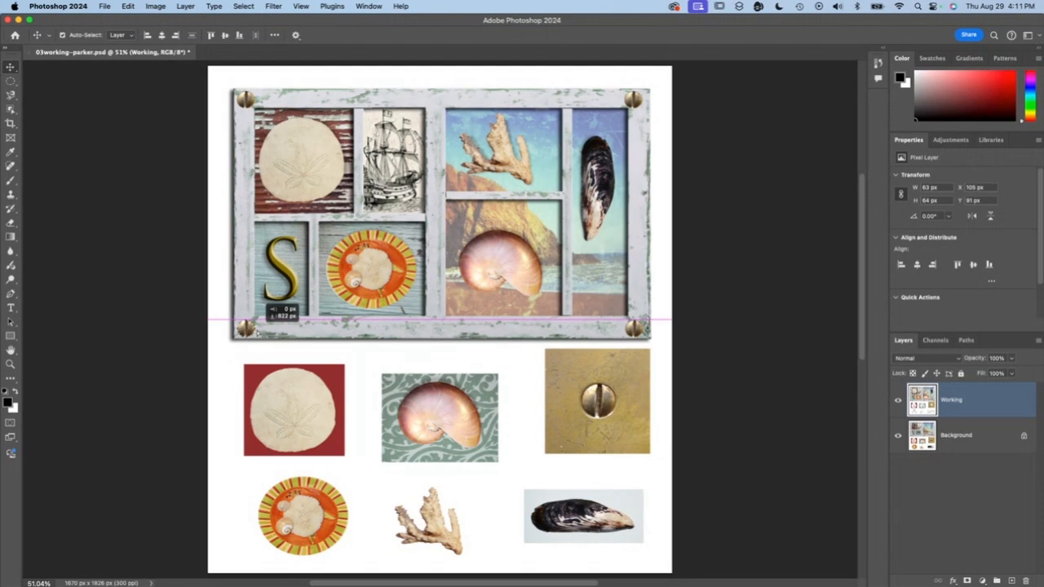
pyautogui.keyDown('alt'); pyautogui.moveTo(255, 331); pyautogui.dragTo(254, 330); pyautogui.keyUp('alt')
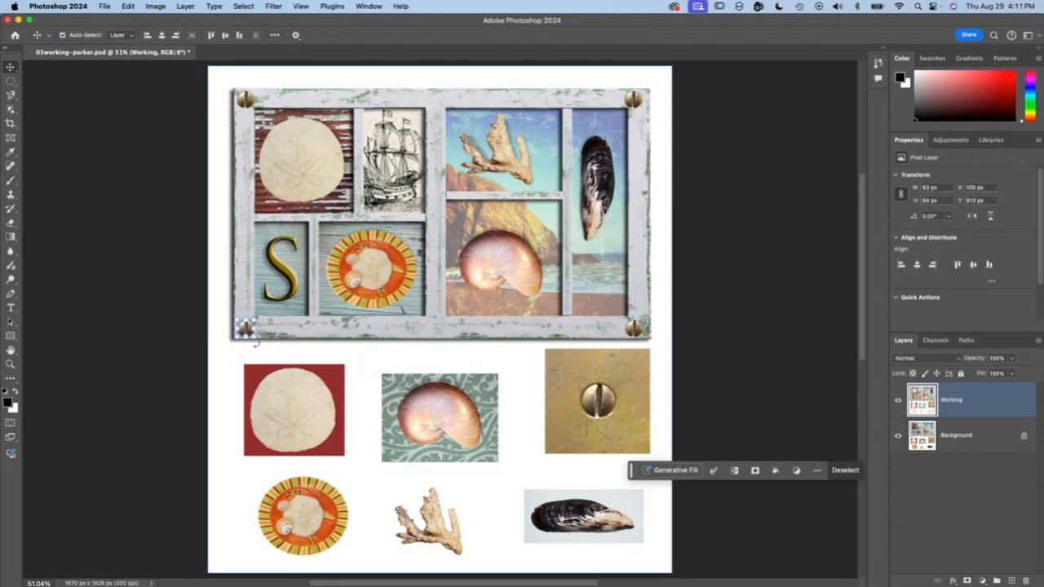
# - Rotate the frame's lower-left screw head by about -38°, and save the document with nothing selected
pyautogui.press('super+t')
pyautogui.moveTo(255, 344)
pyautogui.mouseDown()
pyautogui.moveTo(266, 334)
pyautogui.moveTo(244, 326)
pyautogui.mouseUp()
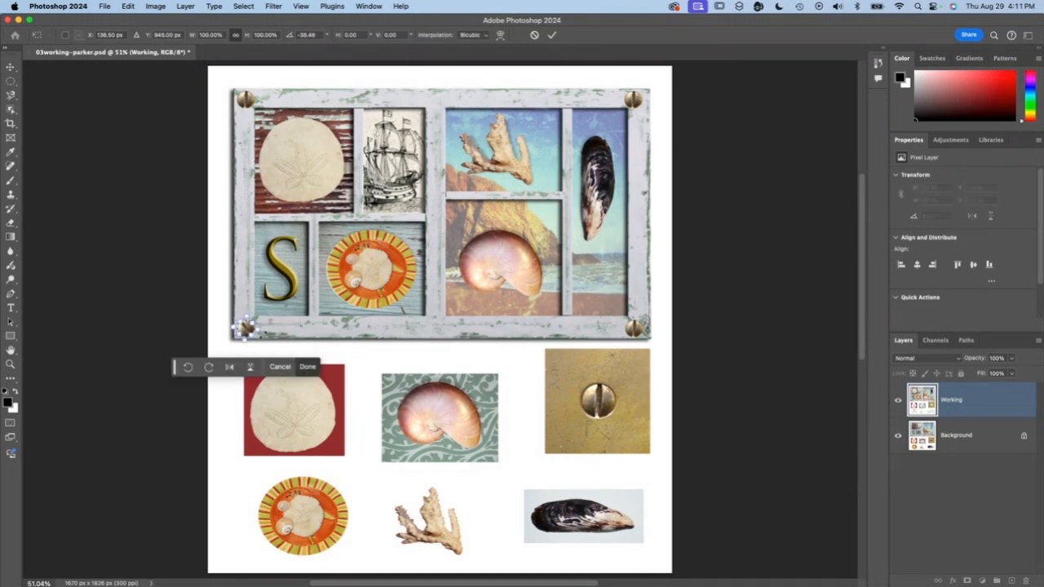
pyautogui.click(310, 367)
pyautogui.click(345, 365)
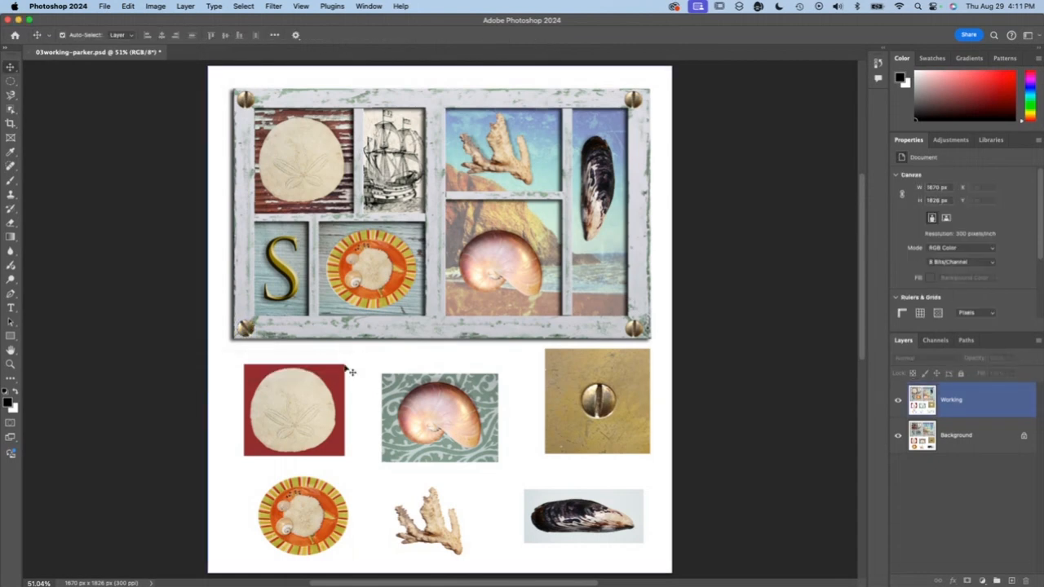
pyautogui.hscroll(2, 163, 184)
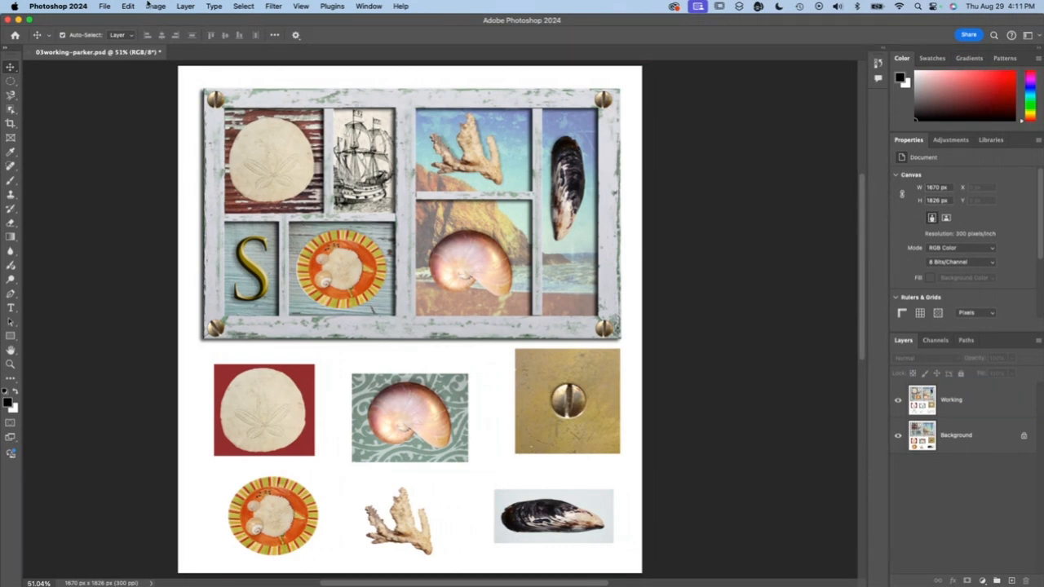
pyautogui.click(104, 6)
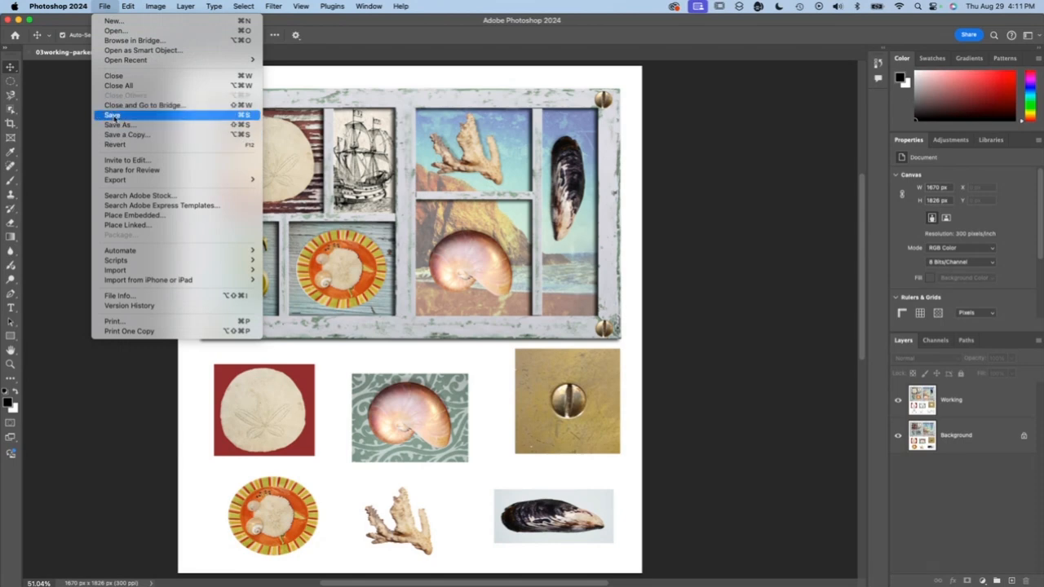
pyautogui.click(115, 117)
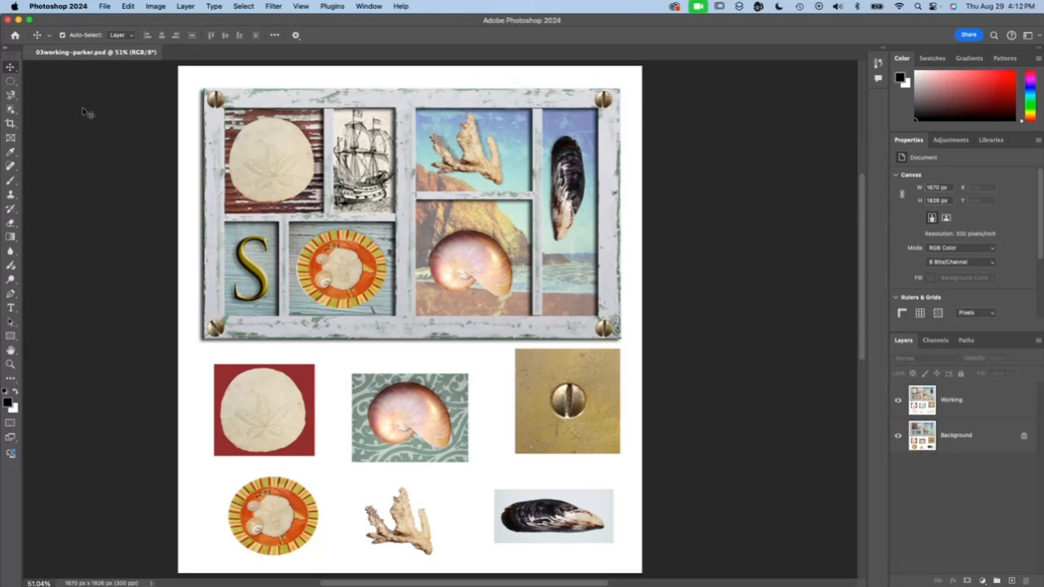
# - Crop the canvas closely around the finished frame to about 1537 × 925 px, using the Ratio setting without fixed proportions
pyautogui.press('c')
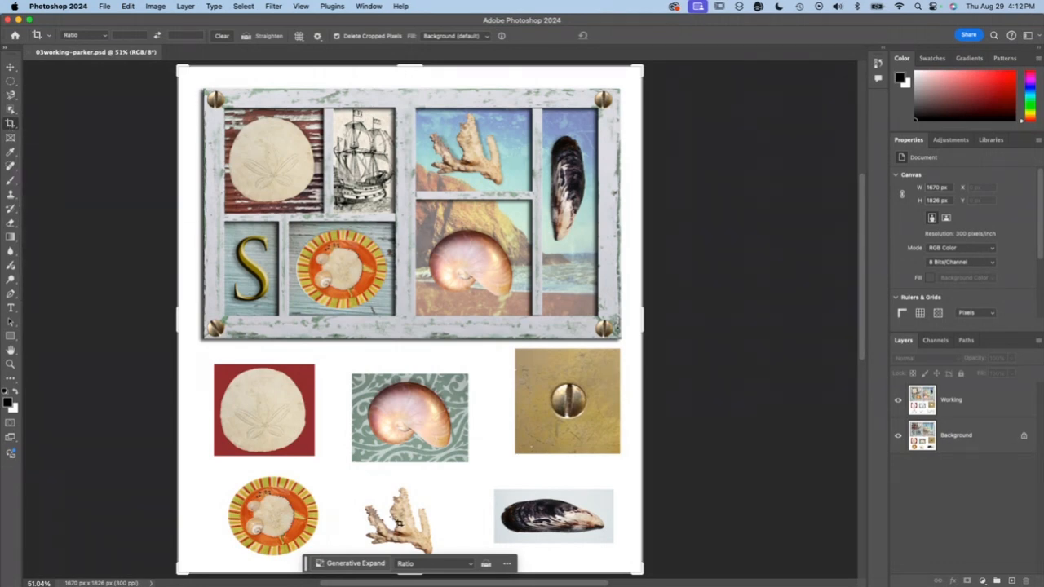
pyautogui.moveTo(414, 573); pyautogui.dragTo(393, 463)
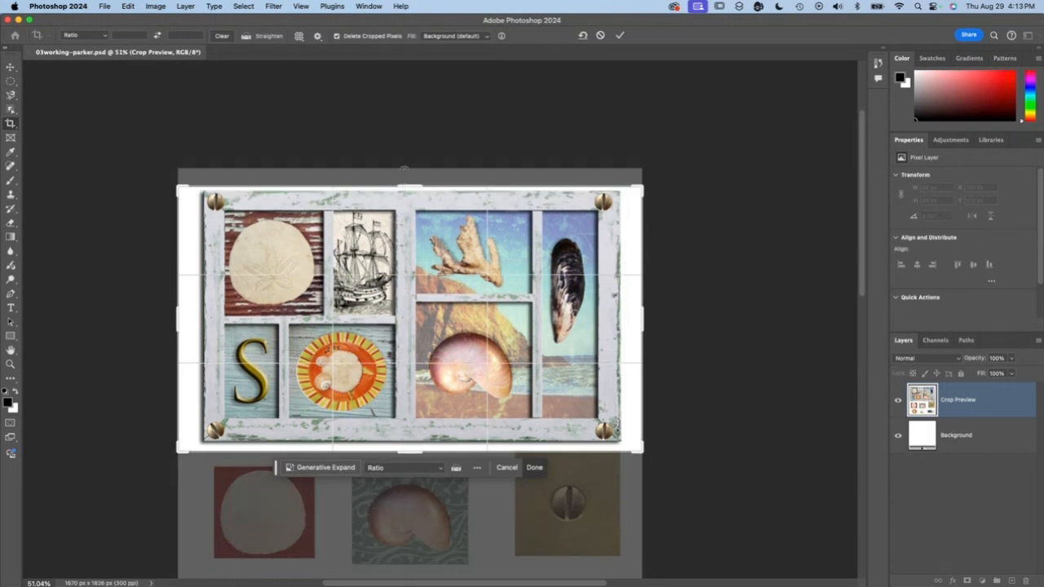
pyautogui.click(103, 37)
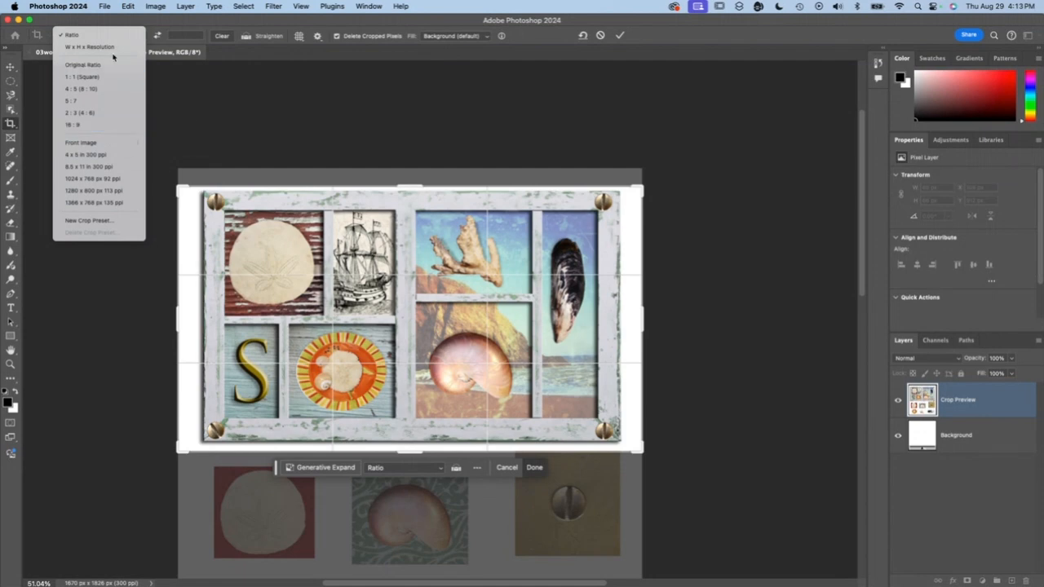
pyautogui.click(91, 38)
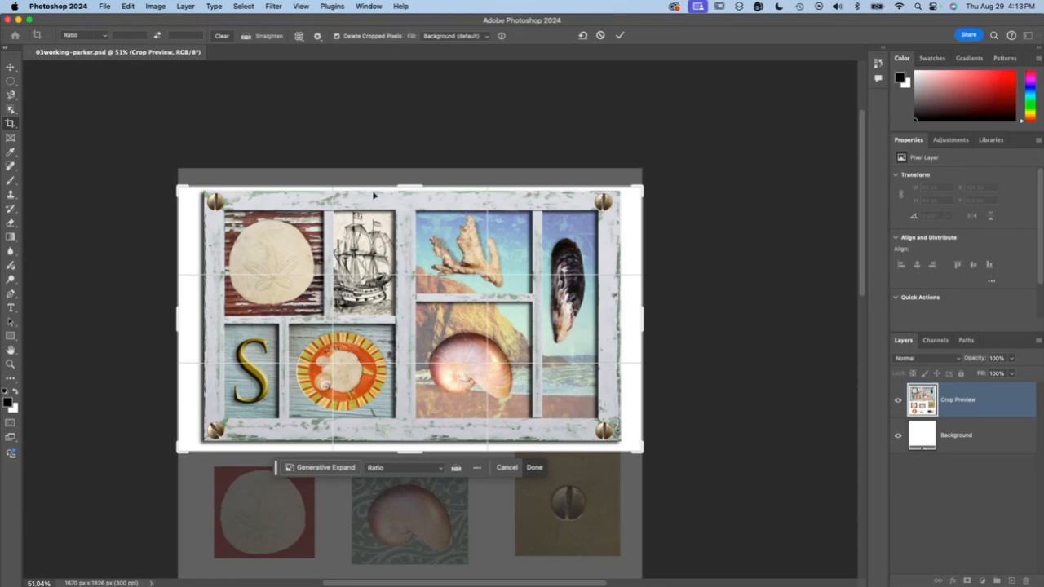
pyautogui.moveTo(179, 320)
pyautogui.mouseDown()
pyautogui.moveTo(163, 322)
pyautogui.moveTo(188, 323)
pyautogui.mouseUp()
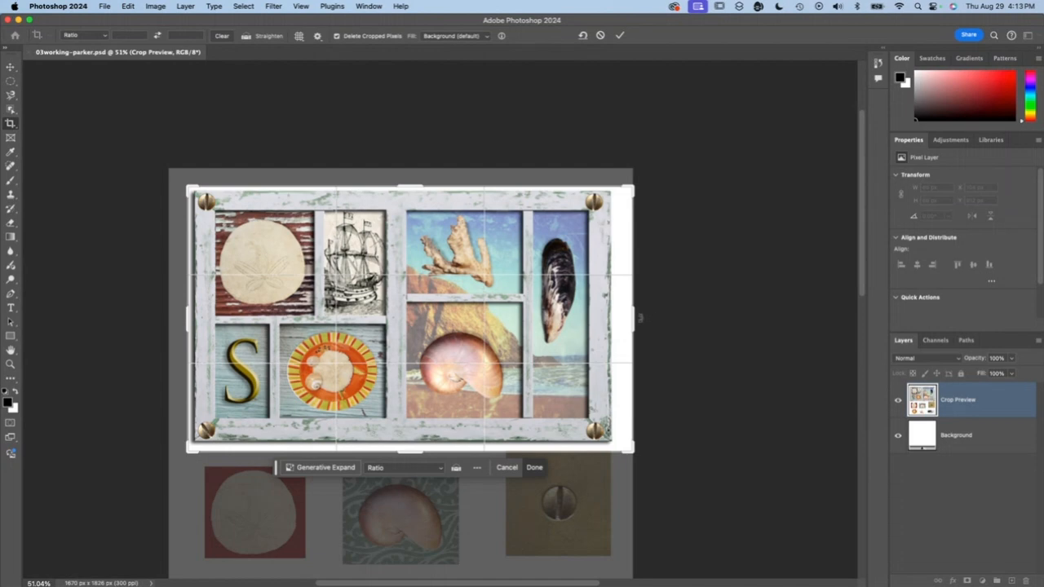
pyautogui.moveTo(634, 319); pyautogui.dragTo(624, 319)
pyautogui.moveTo(411, 450); pyautogui.dragTo(411, 446)
pyautogui.moveTo(414, 188); pyautogui.dragTo(416, 191)
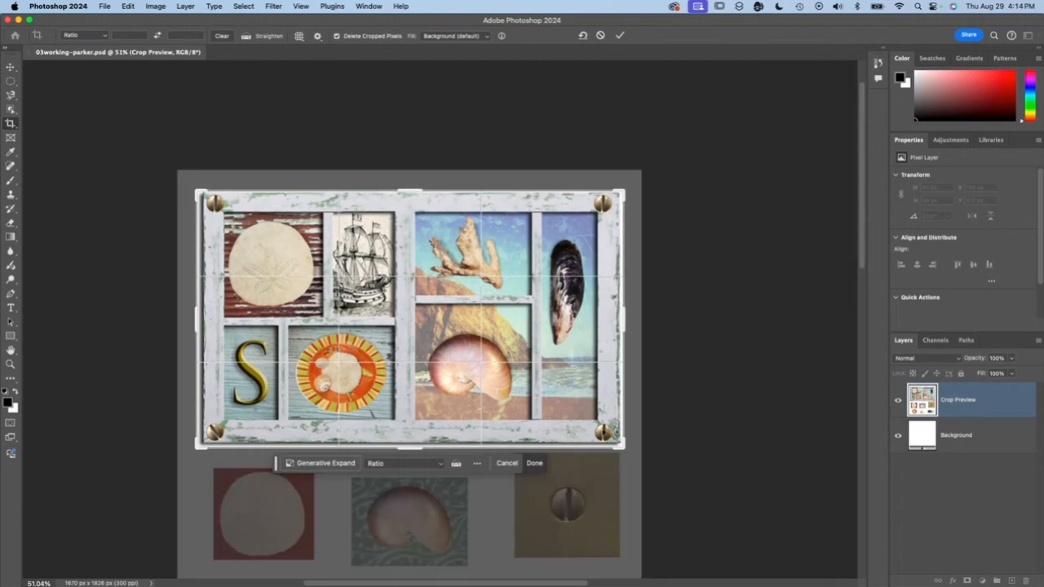
pyautogui.click(534, 463)
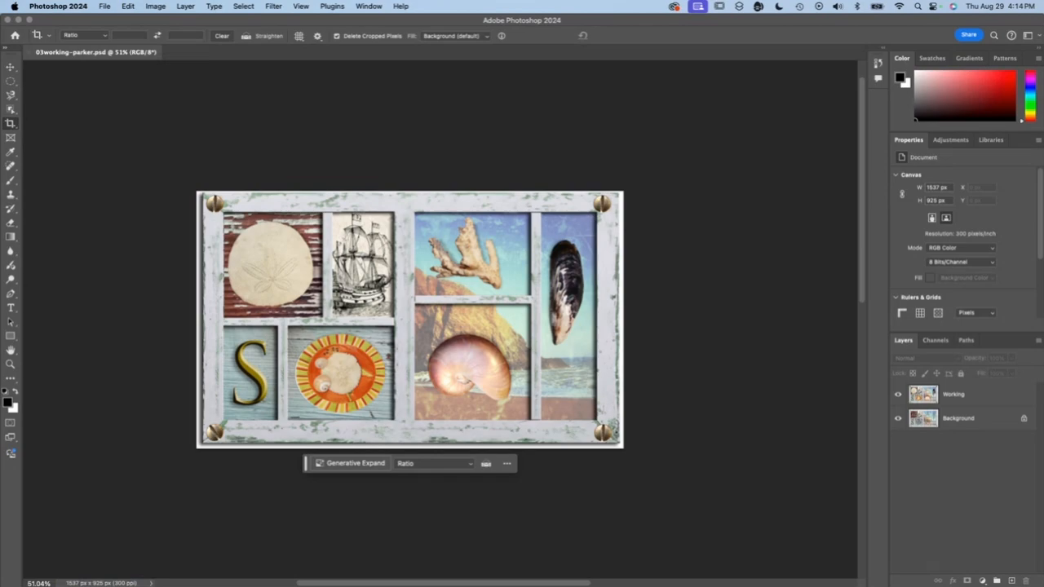
# - Choose to save the finished collage on the Desktop in Photoshop PDF format, keeping its base file name and the embedded color profile
pyautogui.press('super+0')
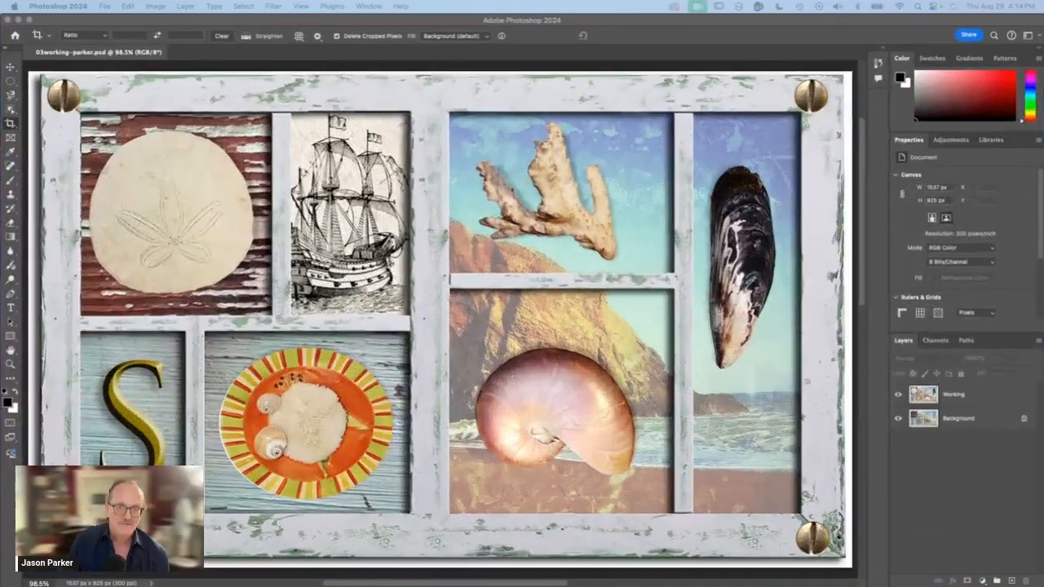
pyautogui.click(107, 6)
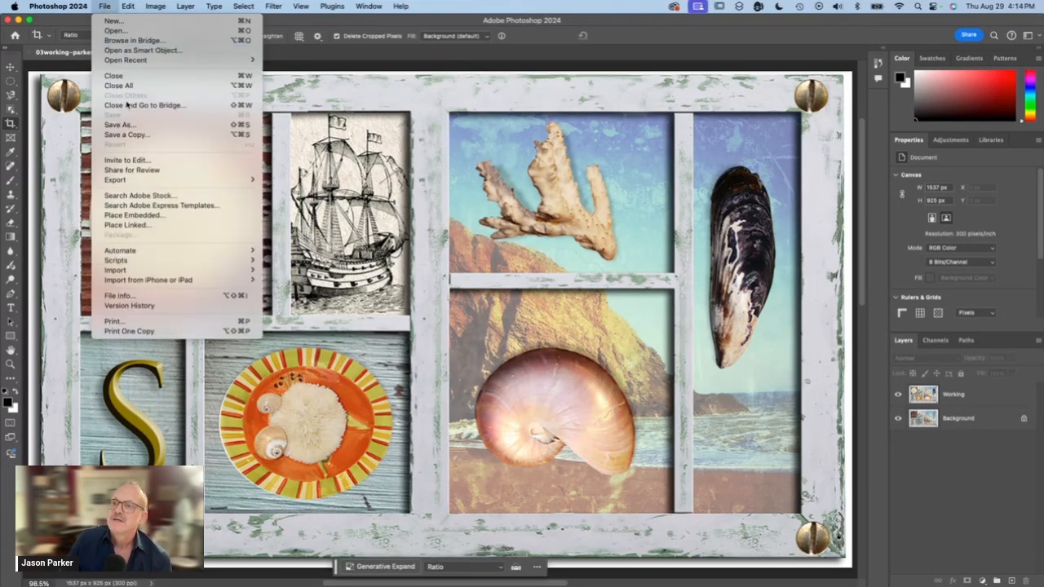
pyautogui.click(127, 124)
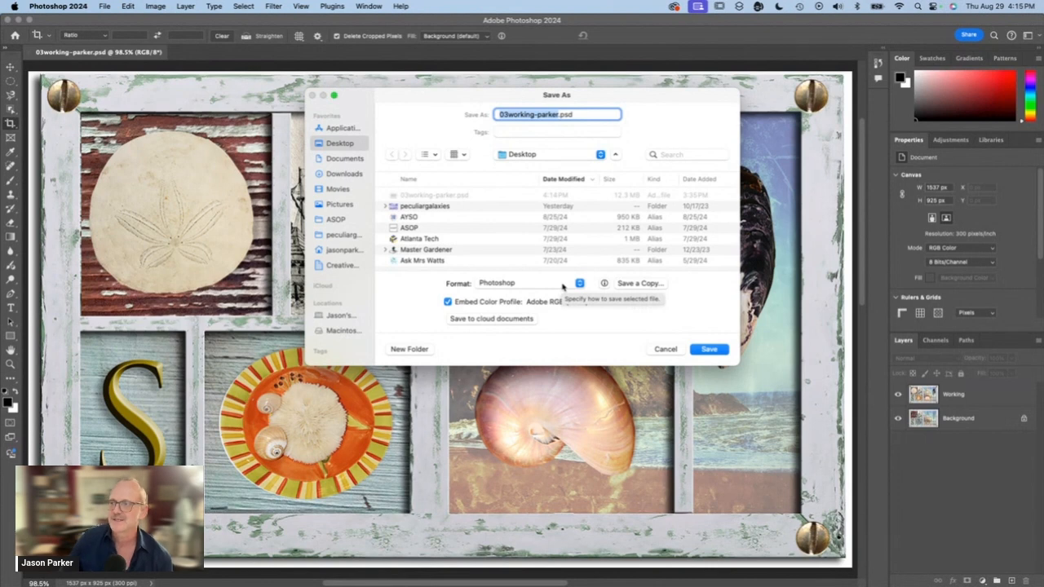
pyautogui.click(515, 285)
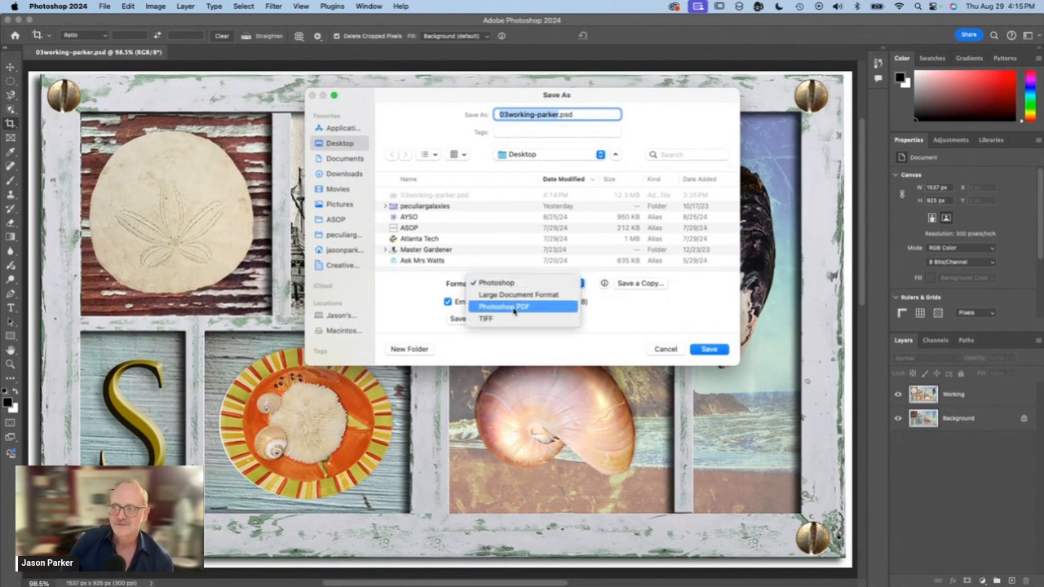
pyautogui.click(516, 309)
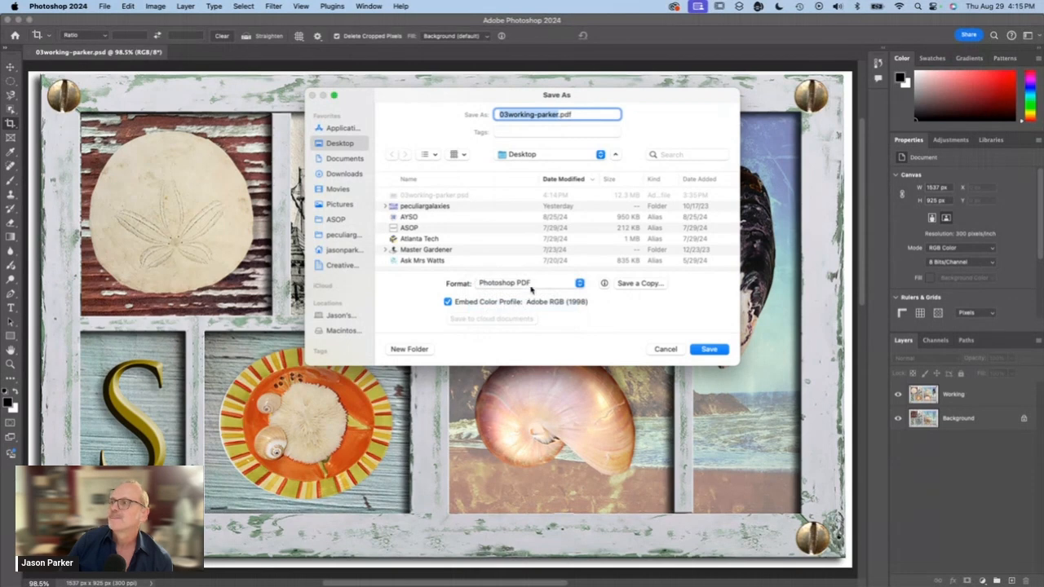
pyautogui.click(573, 115)
pyautogui.press('super+a')
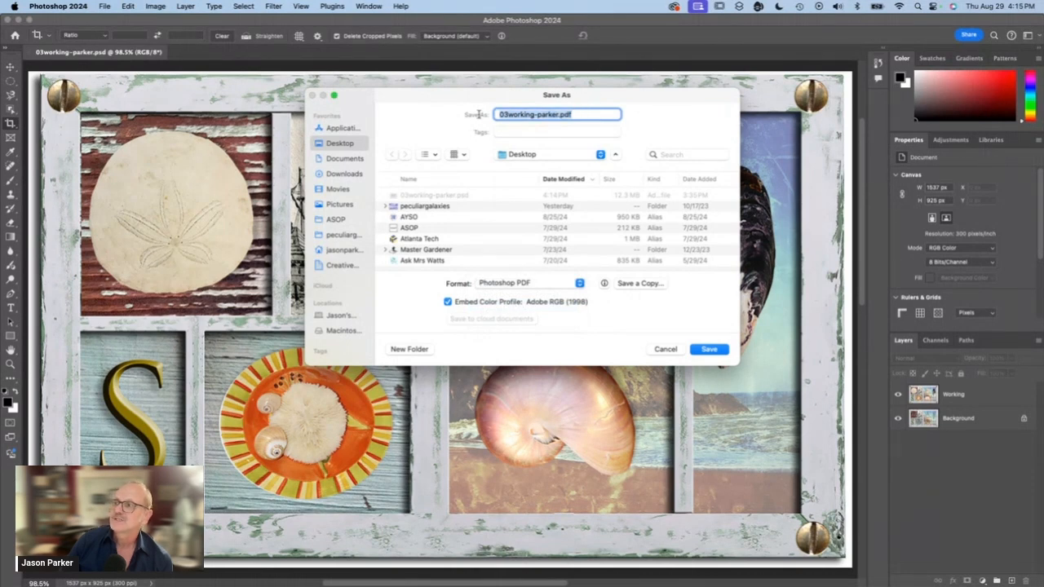
pyautogui.click(714, 348)
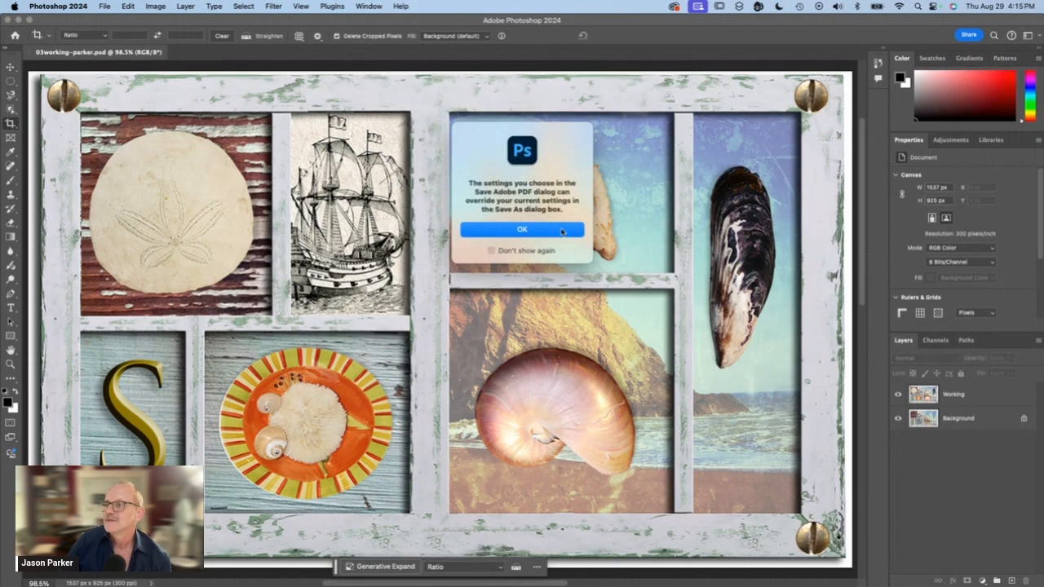
pyautogui.click(524, 231)
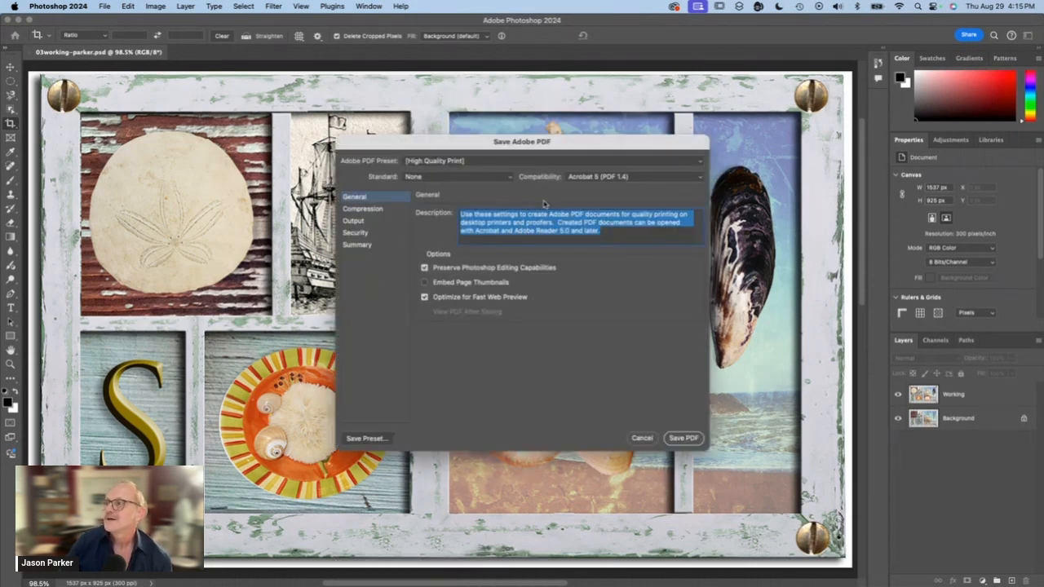
# - Set the PDF compatibility to Acrobat 9/10 (PDF 1.7+) and save the PDF with Photoshop editing capabilities preserved
pyautogui.click(588, 177)
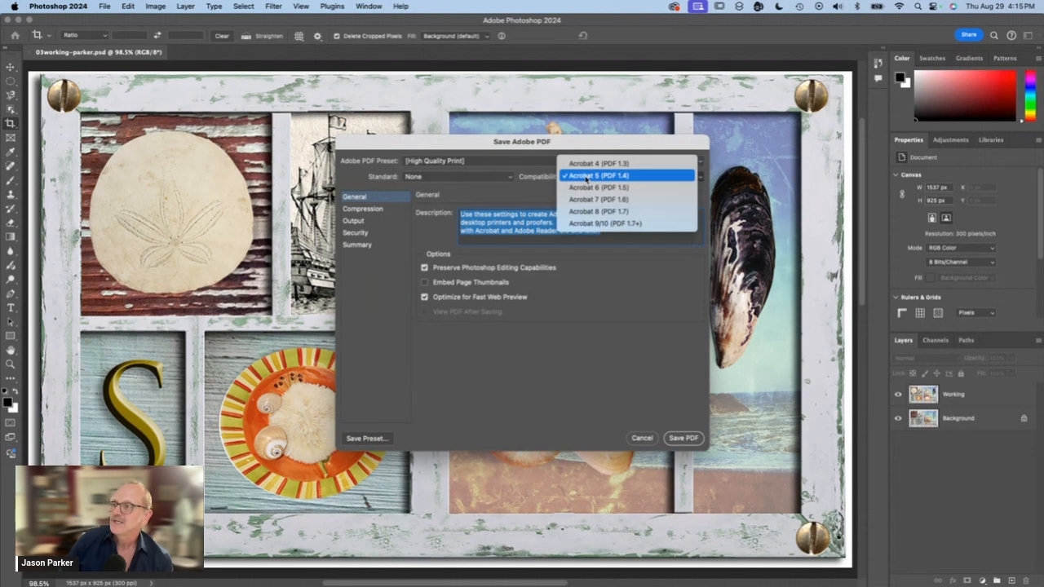
pyautogui.click(600, 223)
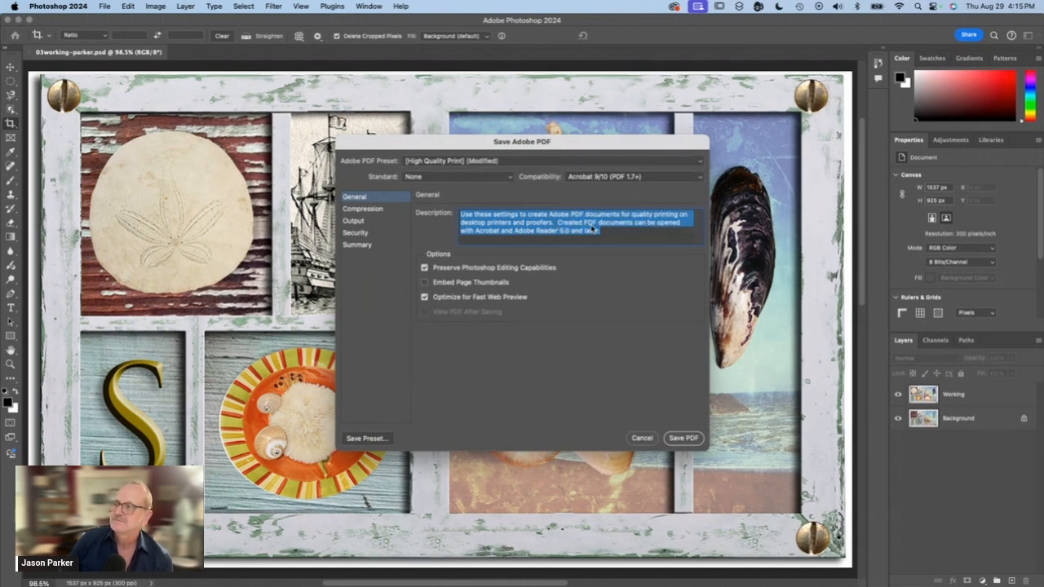
pyautogui.click(680, 439)
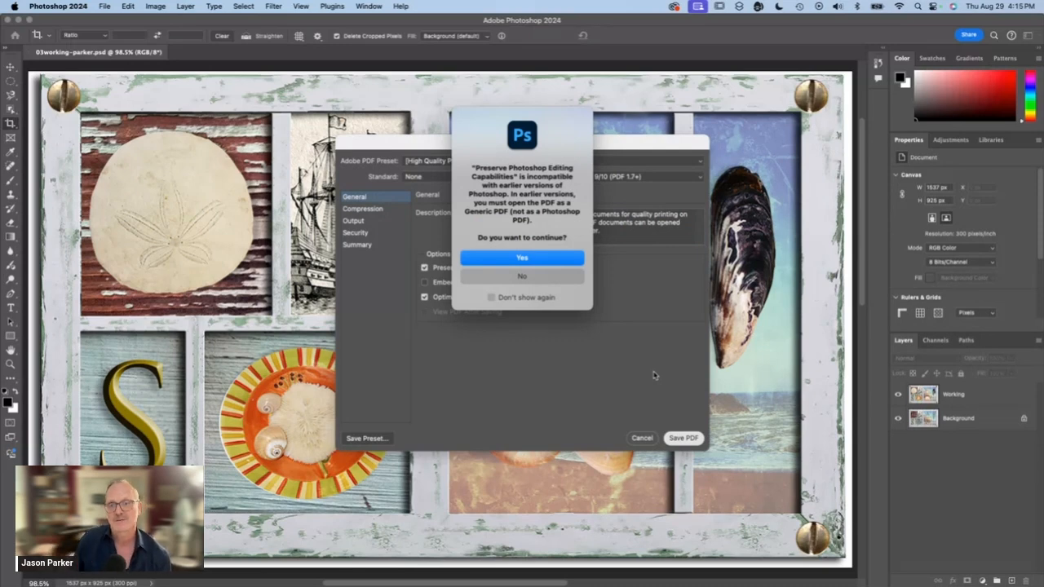
pyautogui.click(527, 259)
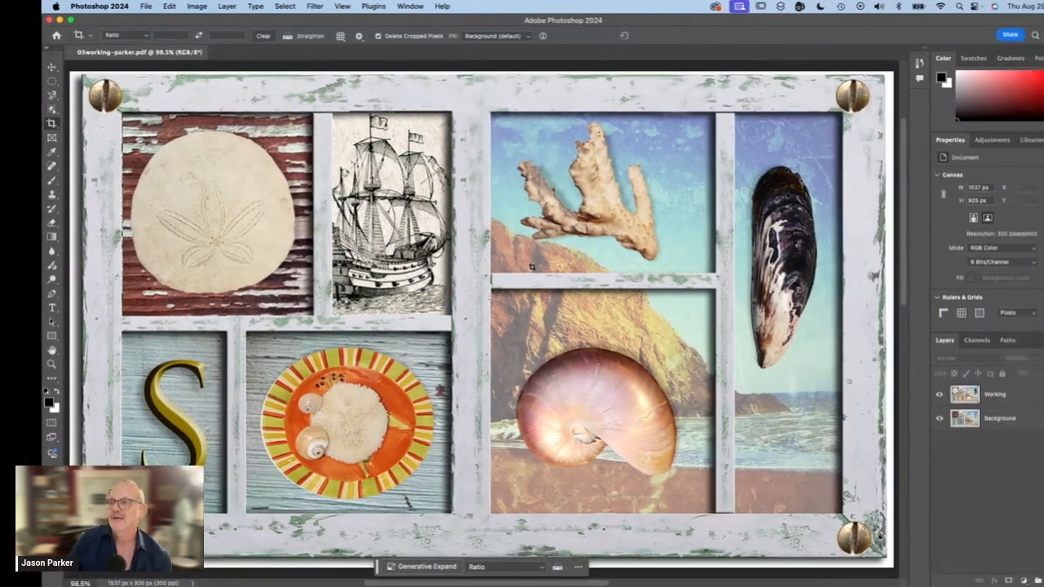
# - Switch to the desktop and open the saved collage PDF in Adobe Acrobat to view it
pyautogui.hotkey('ctrl', 'Right')
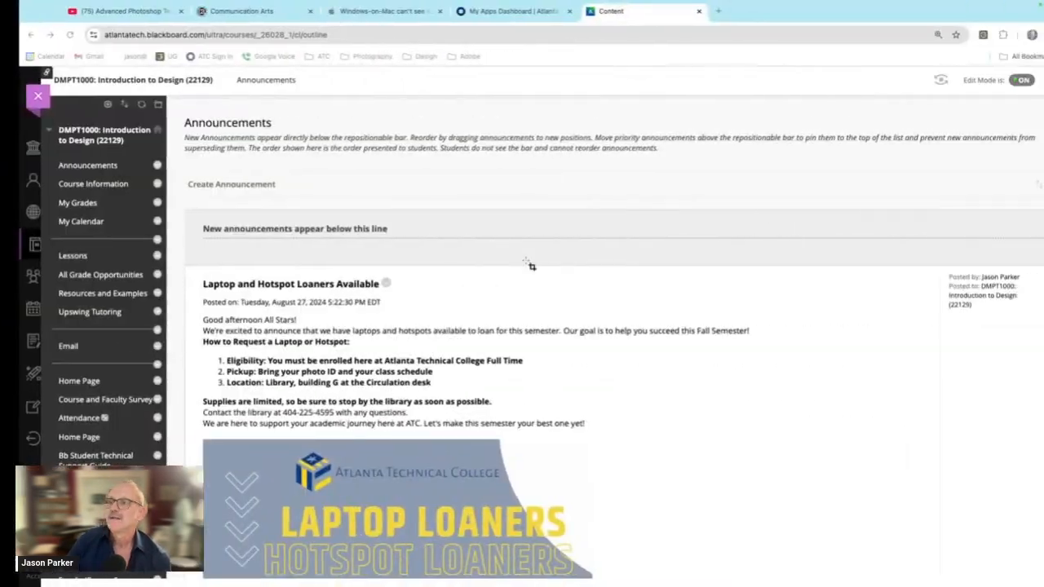
pyautogui.hotkey('ctrl', 'Right')
pyautogui.doubleClick(1009, 526)
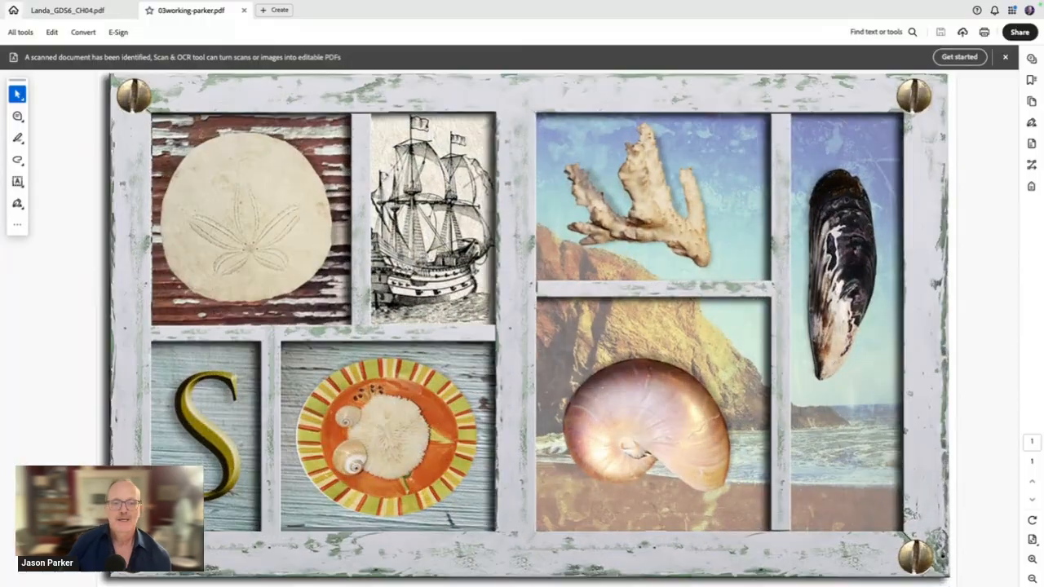